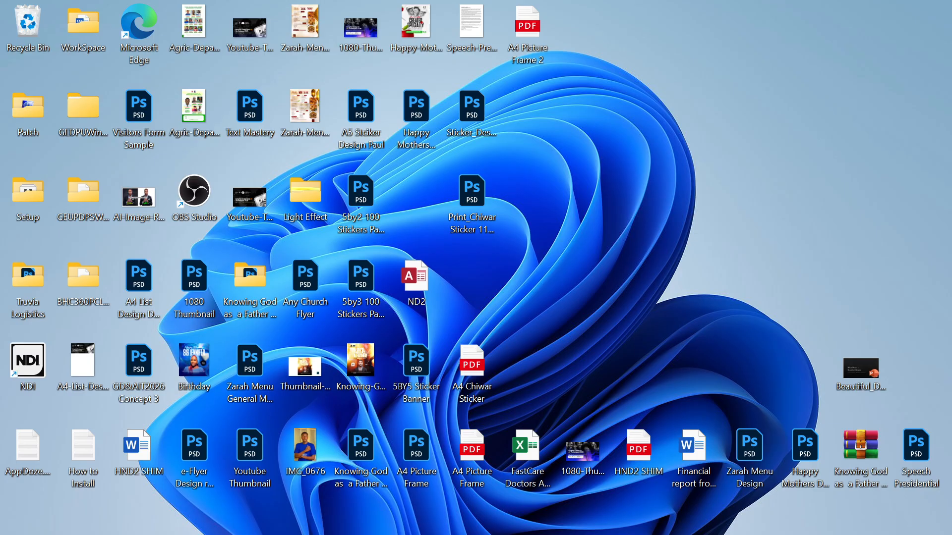
Bring the Simple Logo Design Illustrator window to the front and zoom out to show the whole artboard
mouse_move(519, 532)
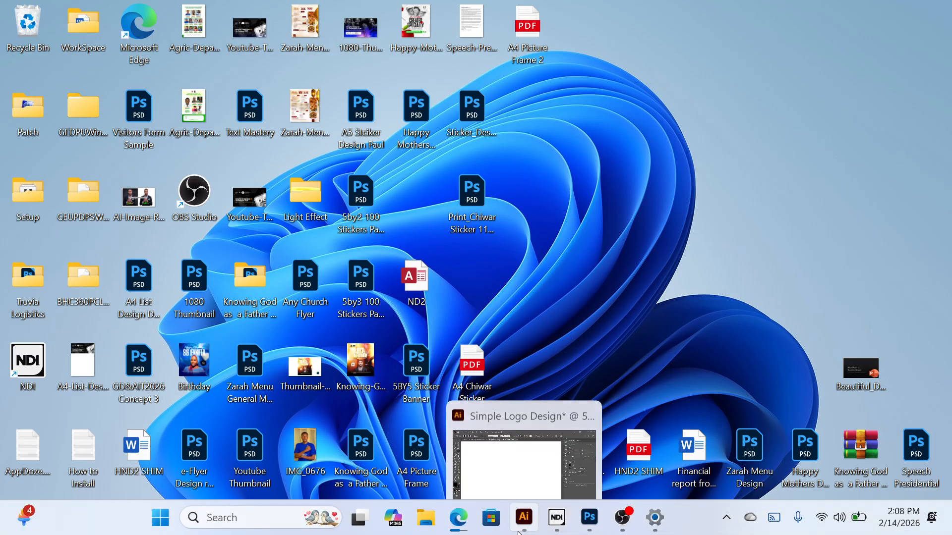
click(492, 431)
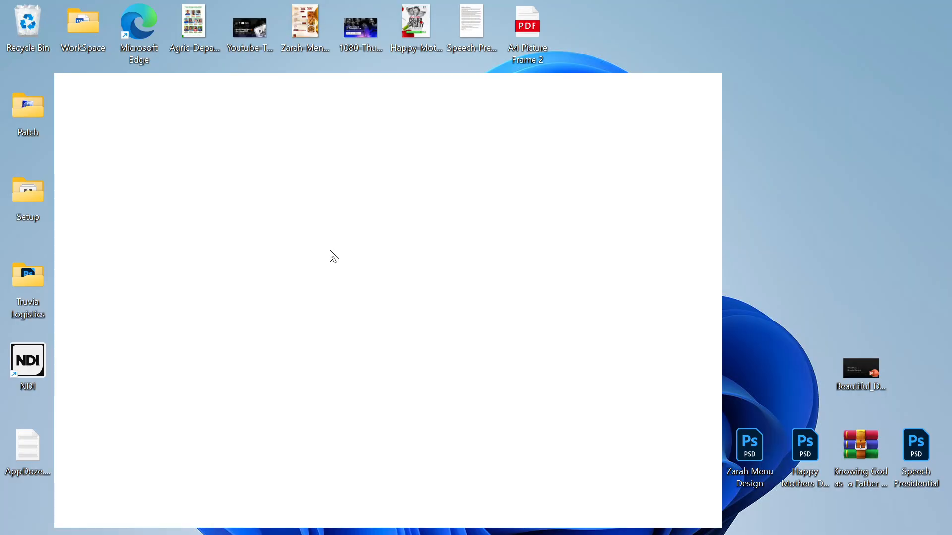
key(ctrl+minus)
key(ctrl+minus)
key(ctrl+minus)
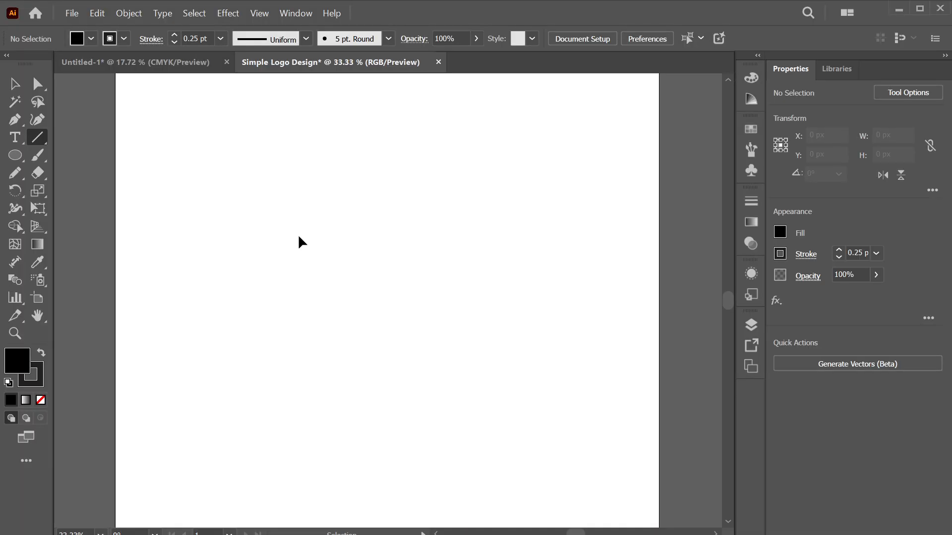
key(ctrl+plus)
key(ctrl+plus)
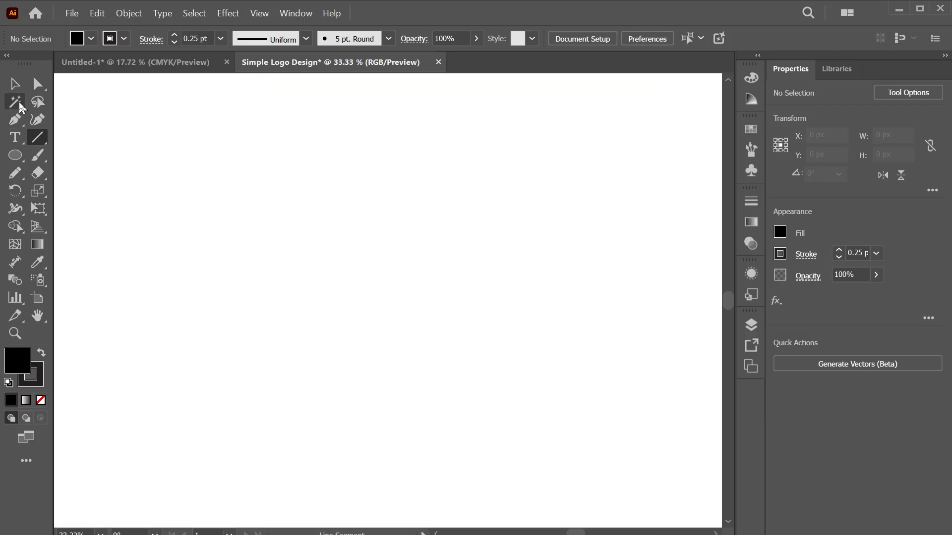
click(37, 143)
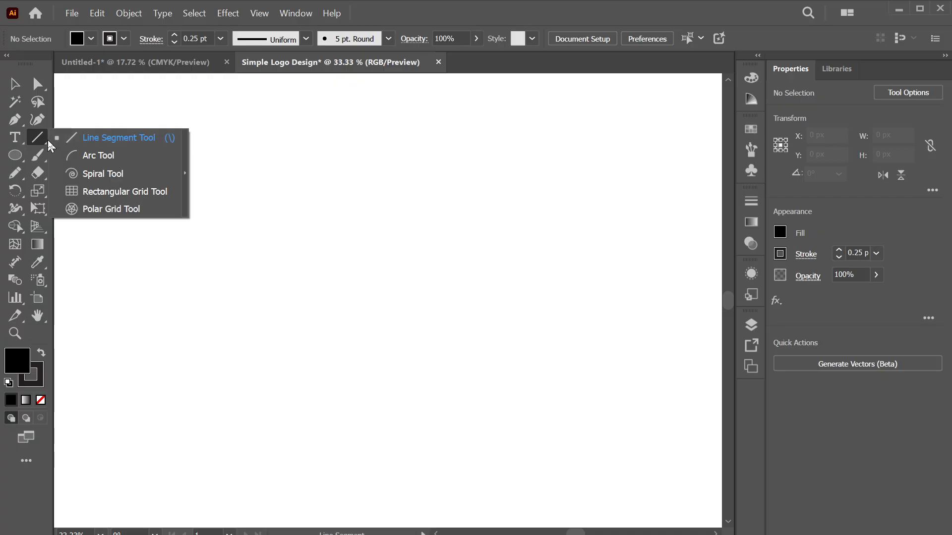
click(116, 139)
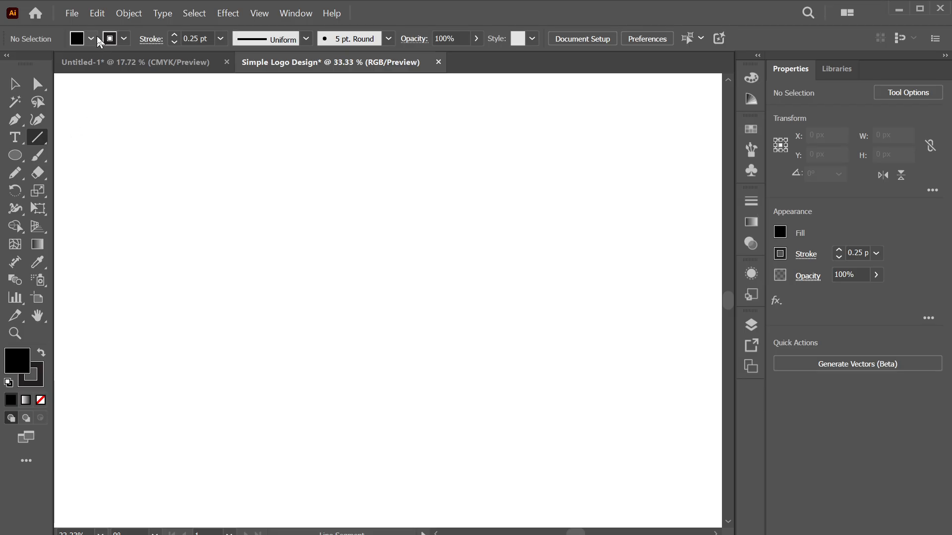
shift+click(91, 38)
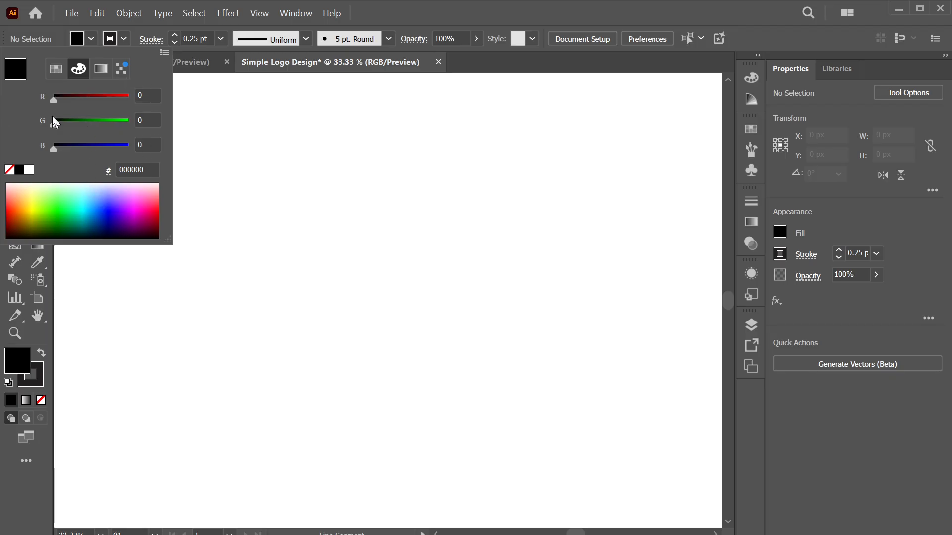
click(128, 34)
click(128, 35)
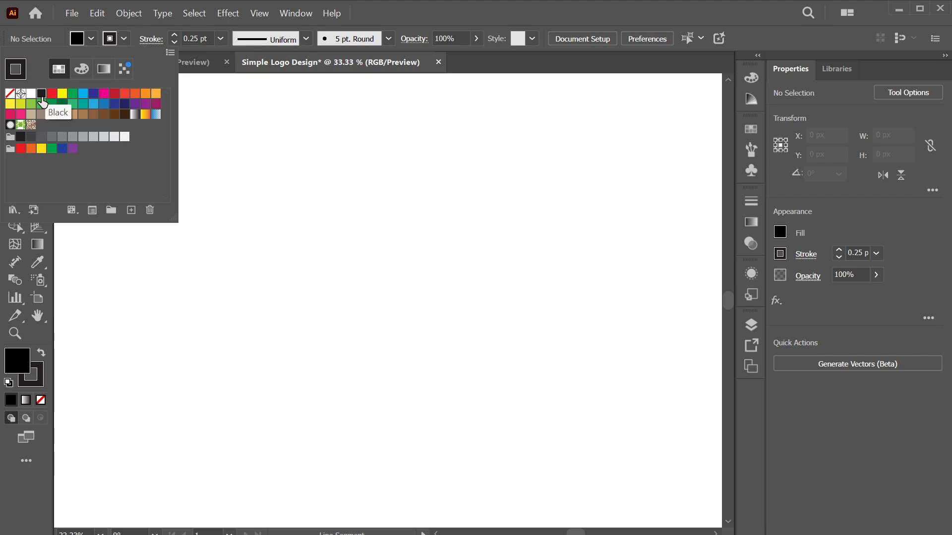
click(124, 39)
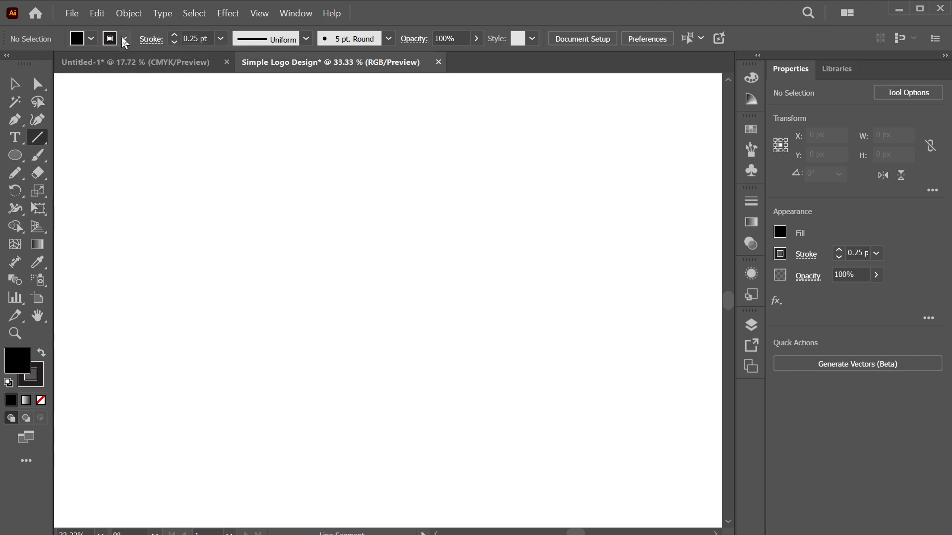
Look through the Window > Workspace menu, then click the artboard to open the Line Segment Tool Options
click(199, 33)
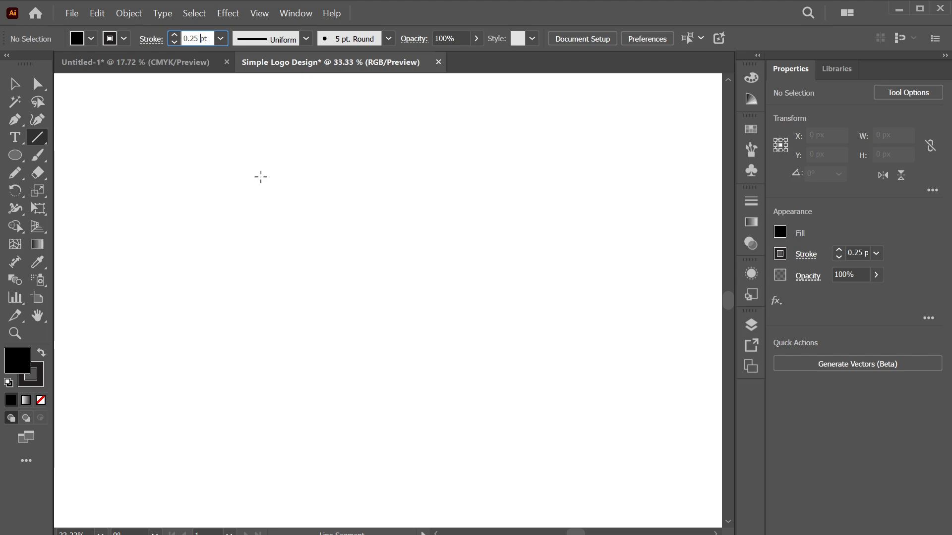
click(300, 14)
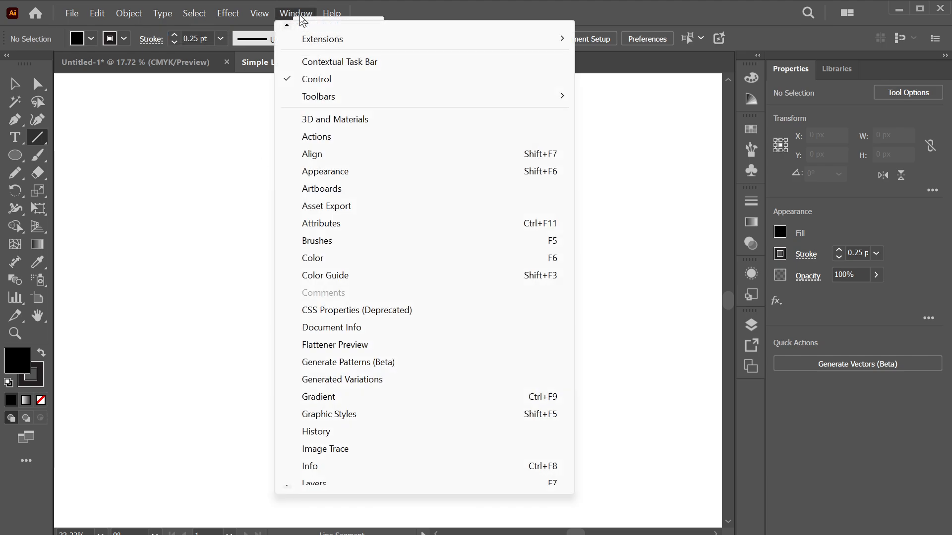
mouse_move(342, 45)
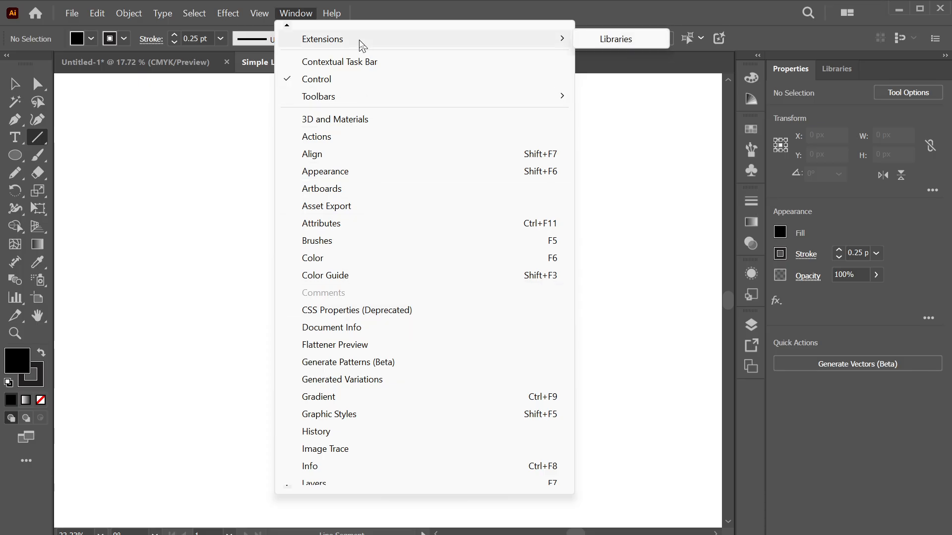
mouse_move(289, 29)
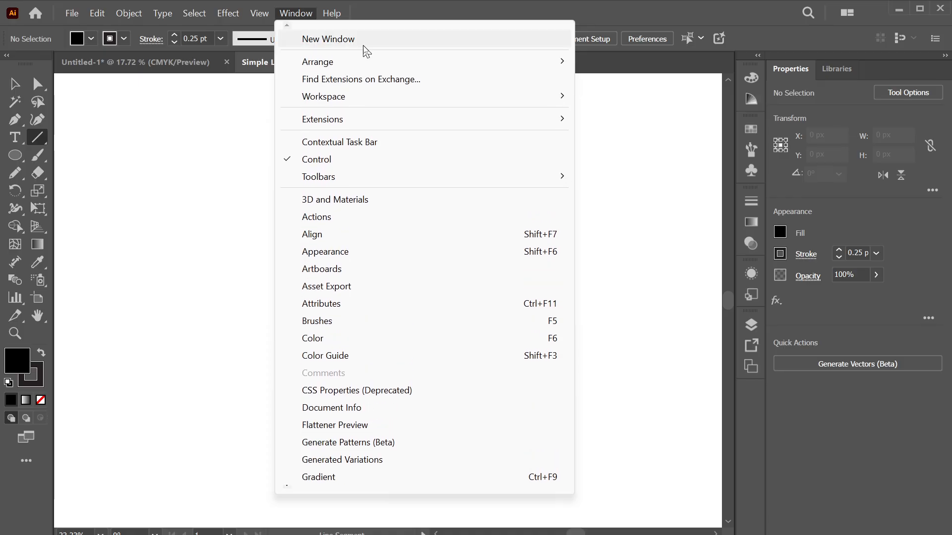
mouse_move(525, 97)
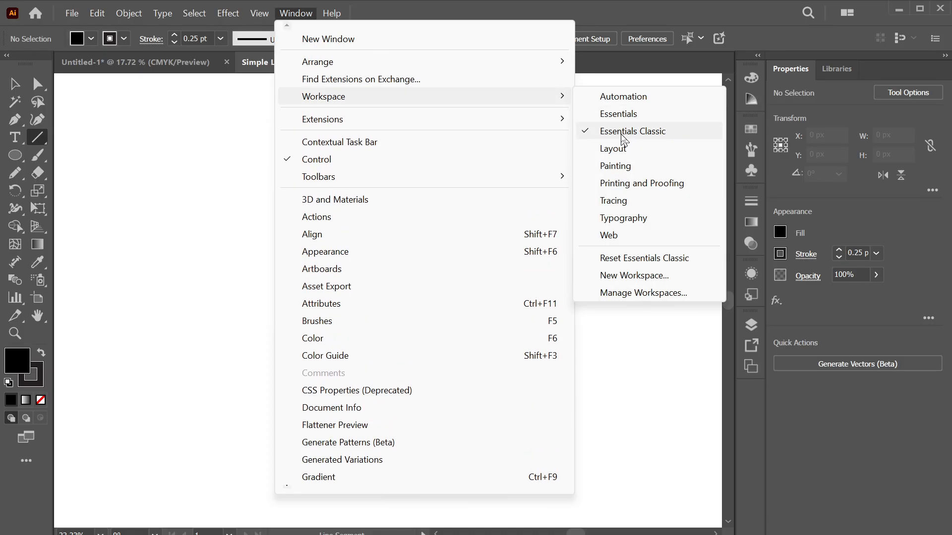
click(155, 198)
drag(156, 198, 162, 121)
click(162, 121)
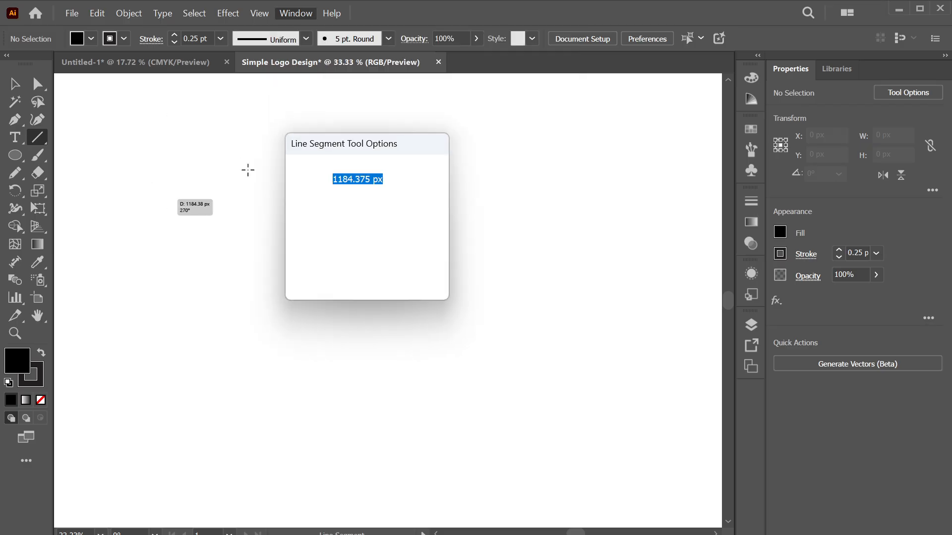
click(400, 270)
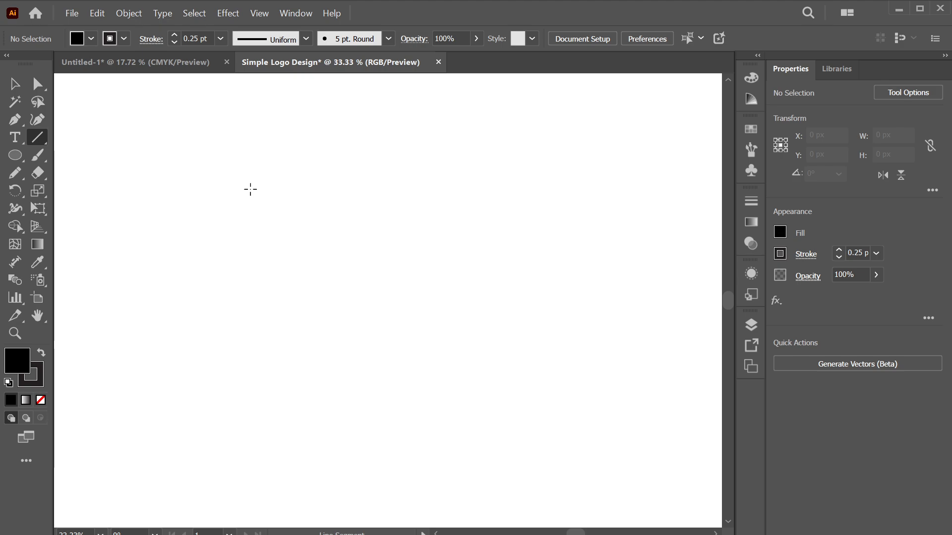
click(250, 189)
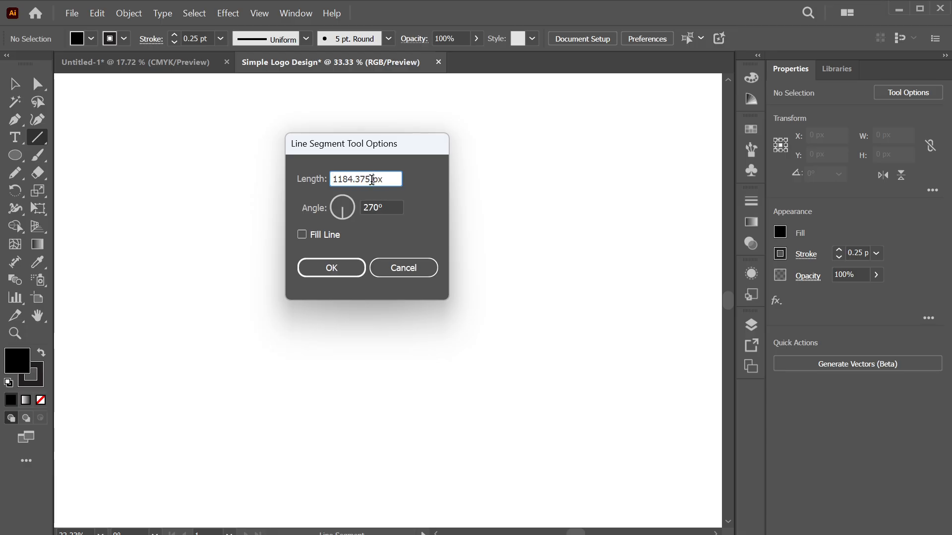
drag(374, 179, 307, 180)
text(120)
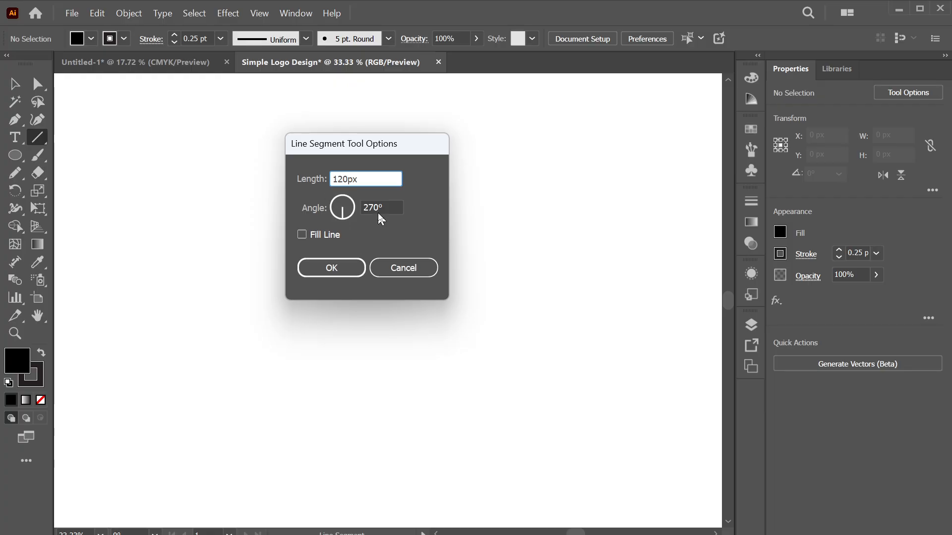
key(Tab)
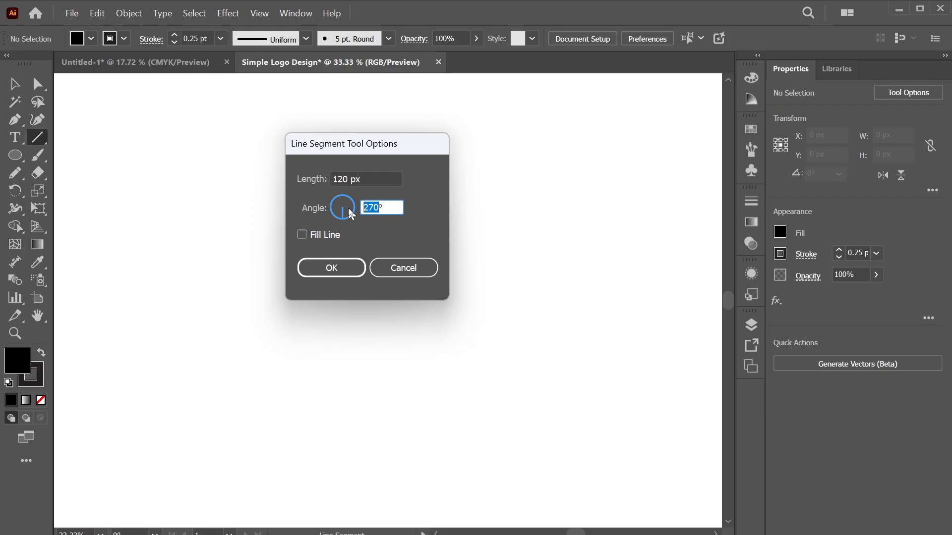
text(0)
click(337, 275)
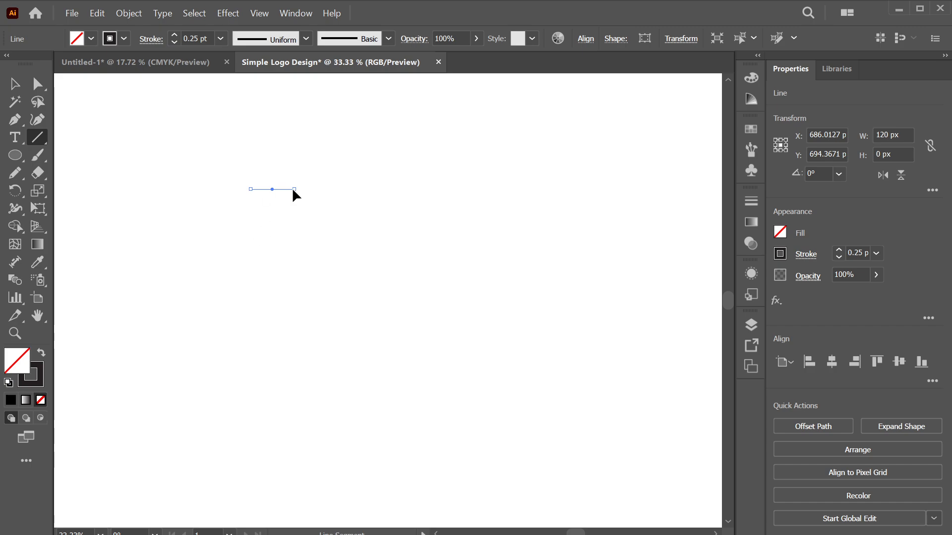
mouse_move(293, 191)
mouse_down()
mouse_move(600, 152)
mouse_move(658, 188)
mouse_move(649, 189)
mouse_up()
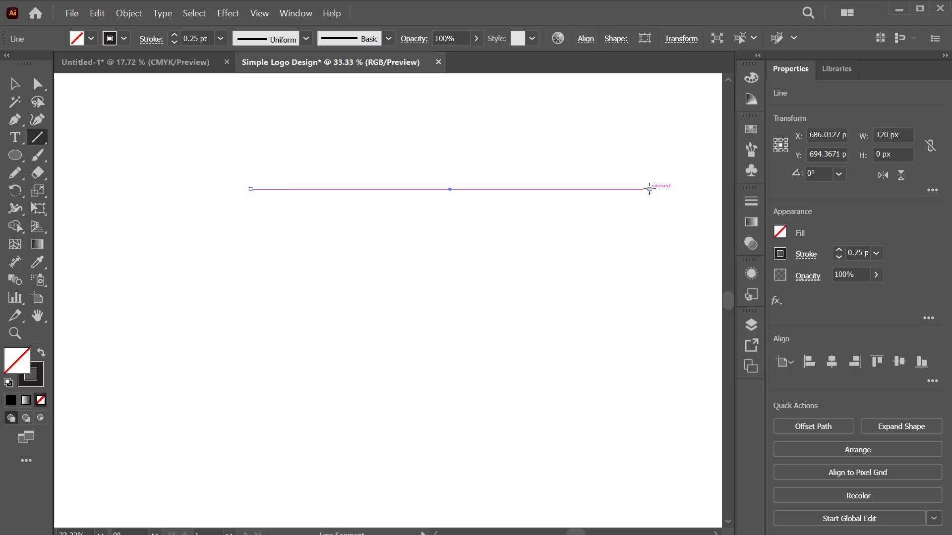
click(650, 189)
click(421, 273)
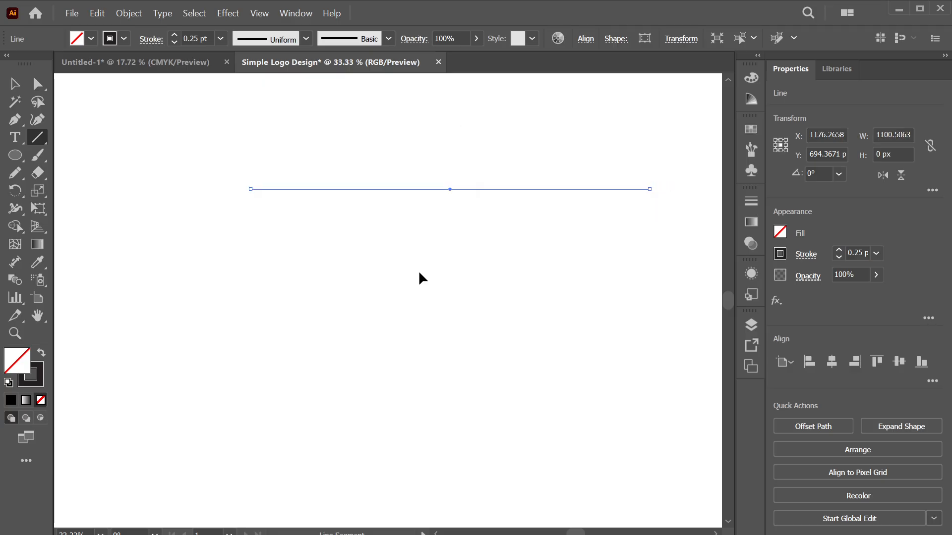
key(Delete)
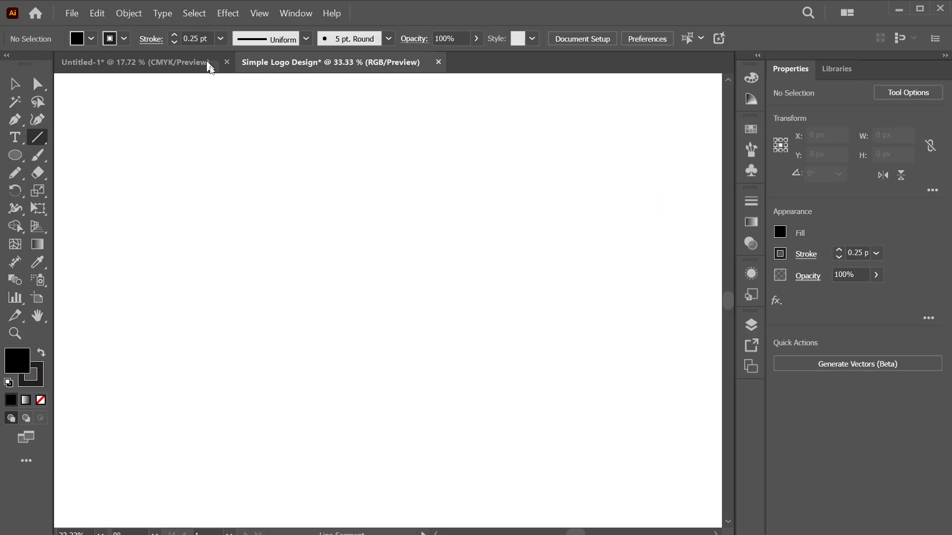
click(199, 38)
key(BackSpace)
key(BackSpace)
key(BackSpace)
key(BackSpace)
text(1)
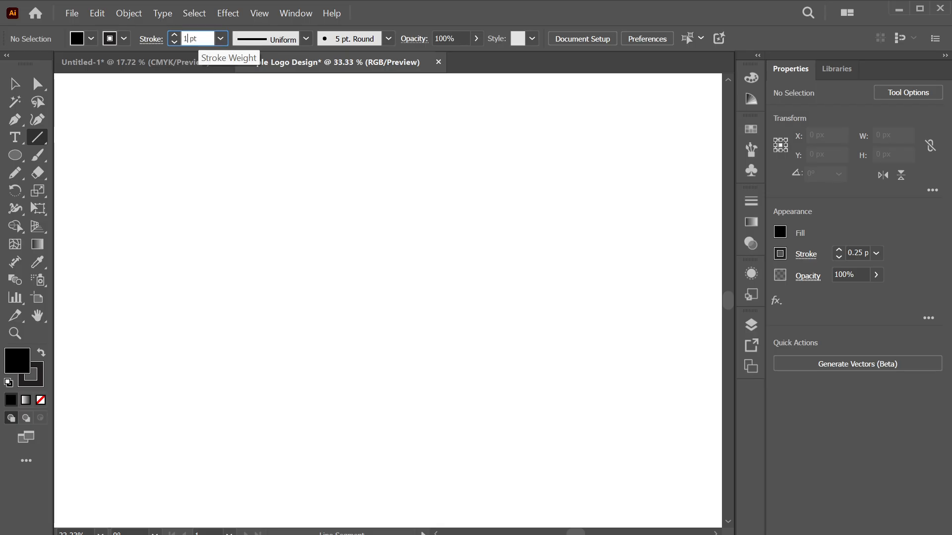
key(Return)
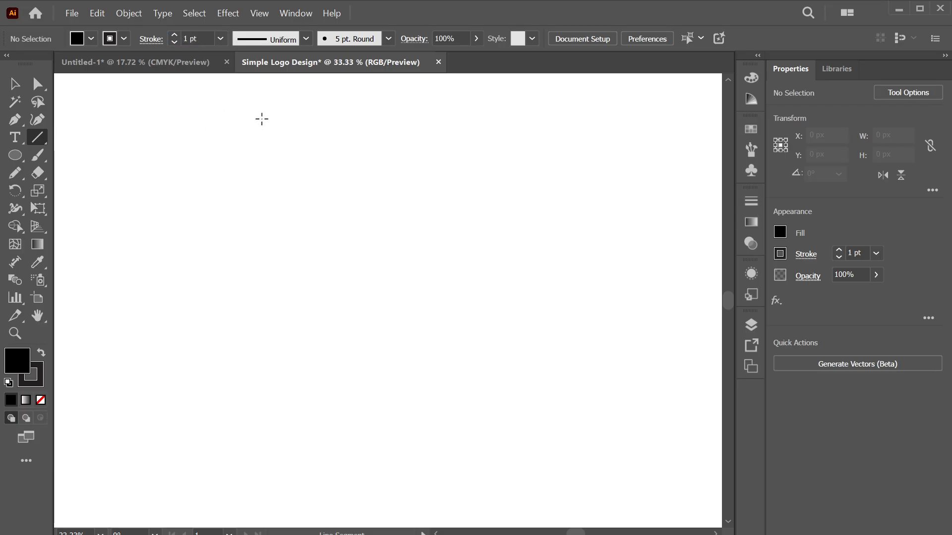
drag(262, 119, 265, 481)
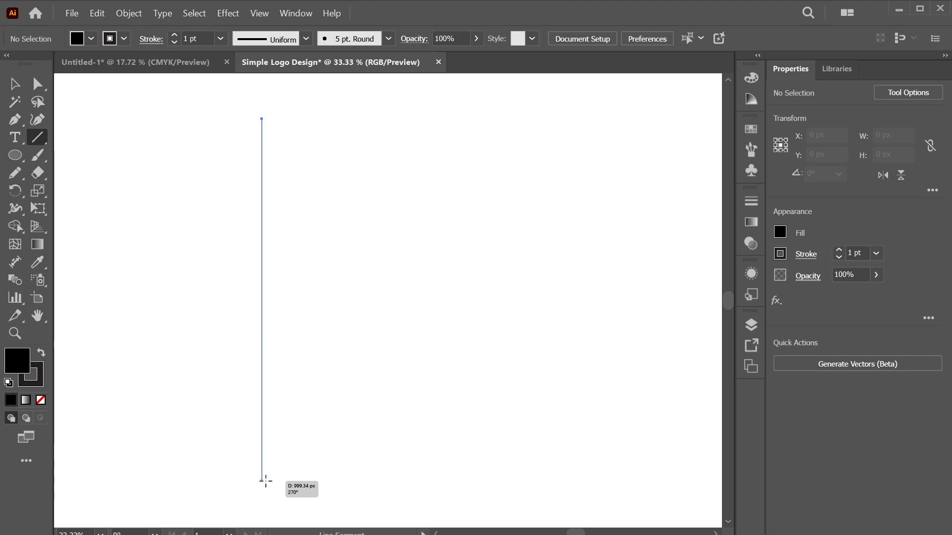
drag(265, 480, 265, 499)
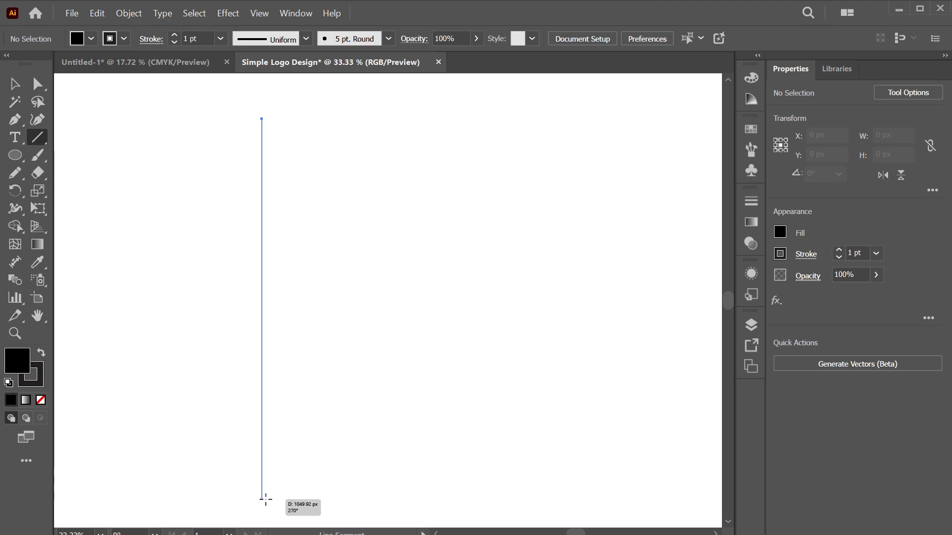
drag(265, 500, 266, 499)
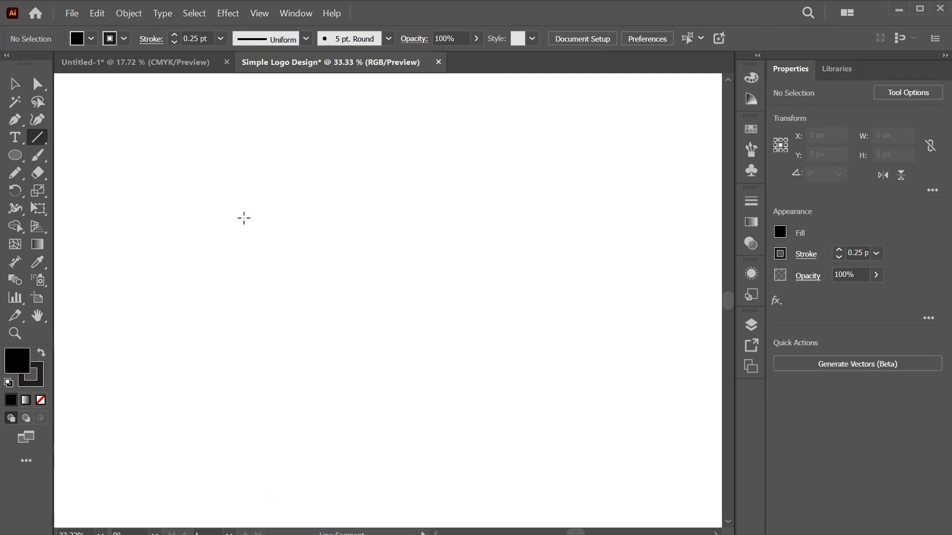
Cancel the line options and draw a vertical line about 986 px long at 270°
click(298, 195)
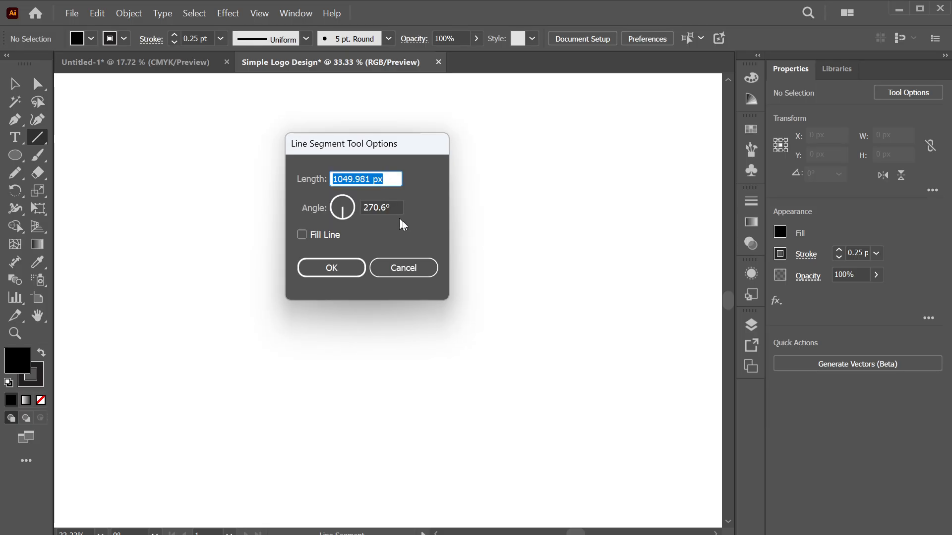
click(414, 270)
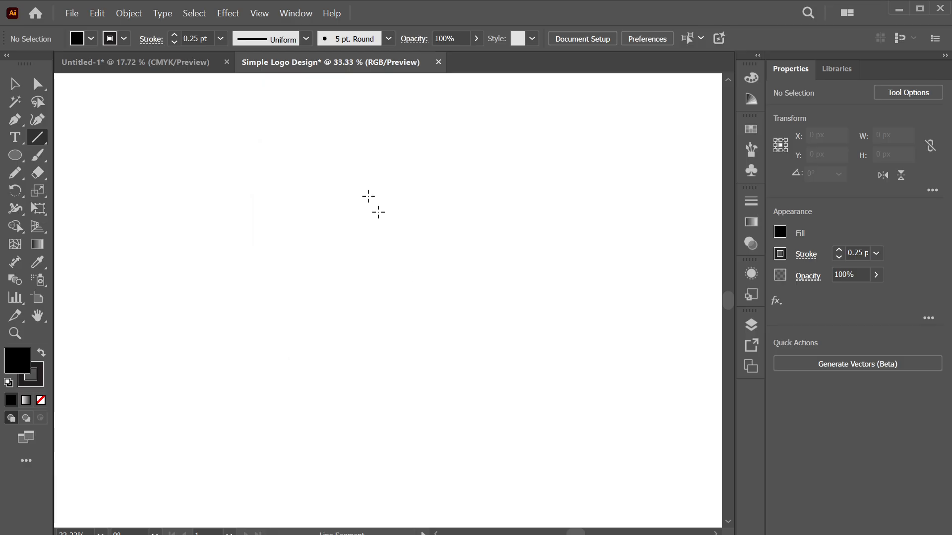
drag(309, 115, 313, 497)
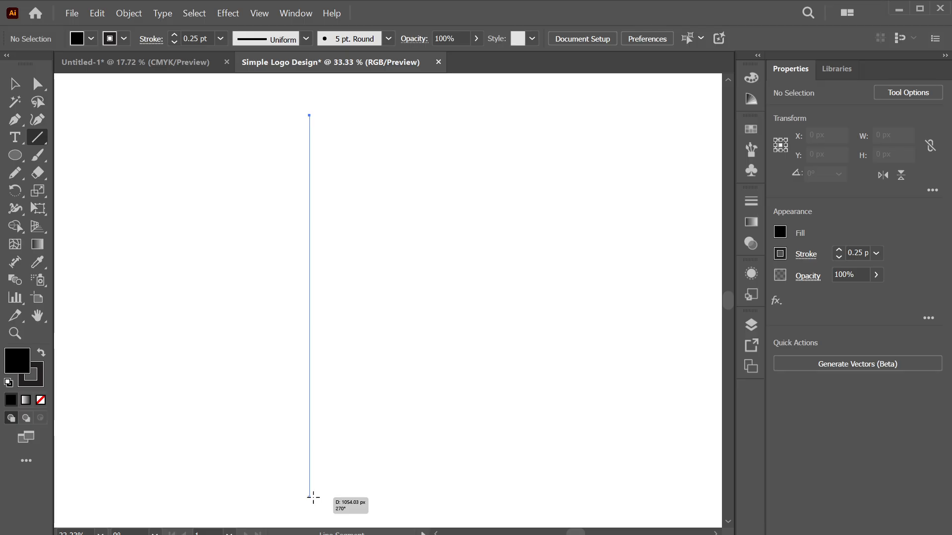
drag(313, 497, 338, 472)
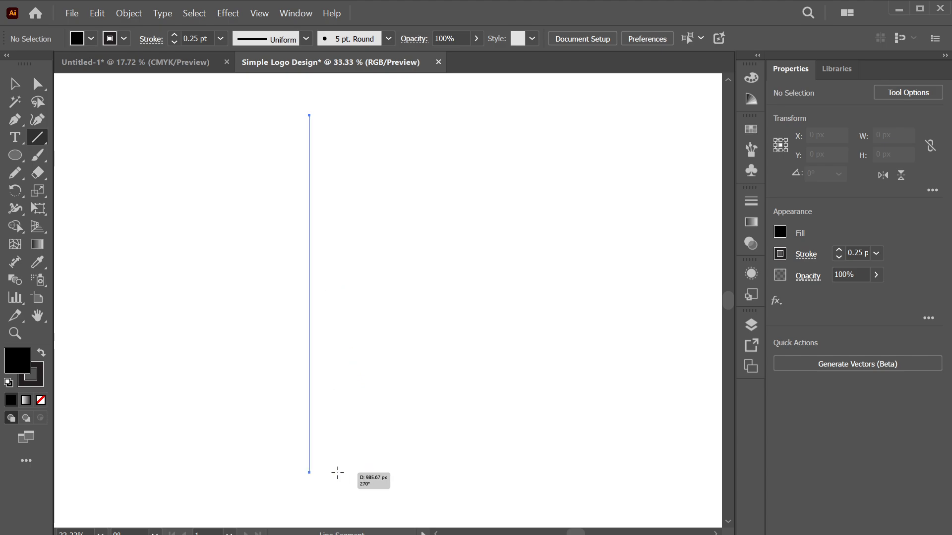
drag(337, 473, 337, 473)
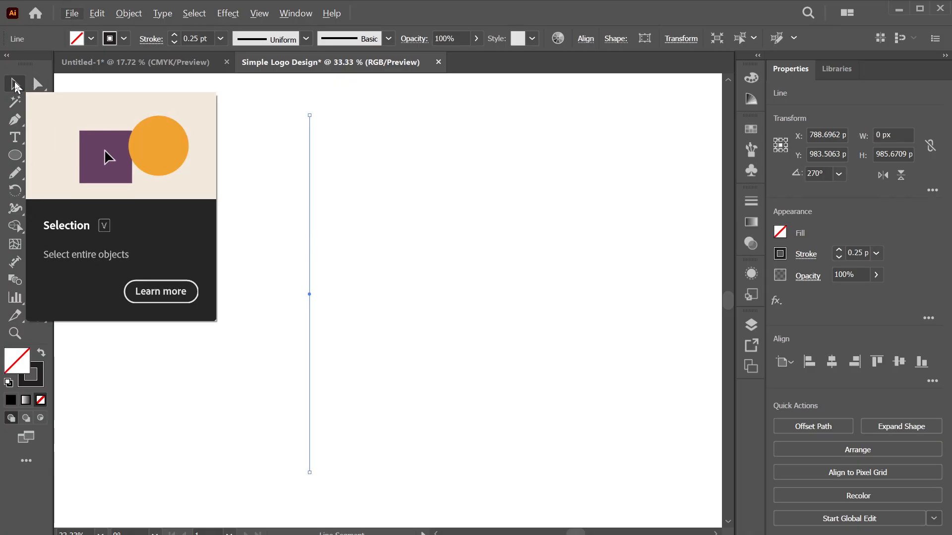
Copy the vertical line rightward, repeating with Ctrl+D into a row of evenly spaced lines, then minimize Illustrator
click(15, 85)
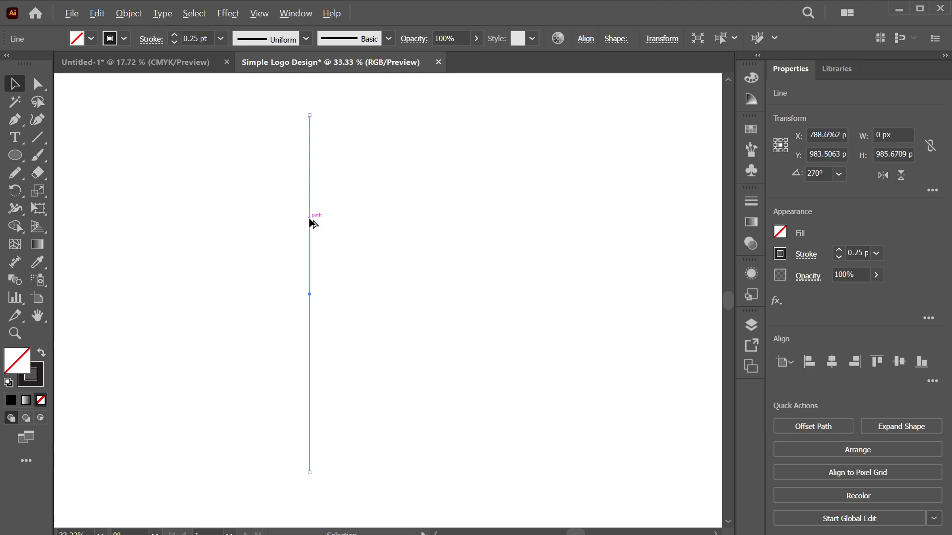
drag(310, 218, 333, 218)
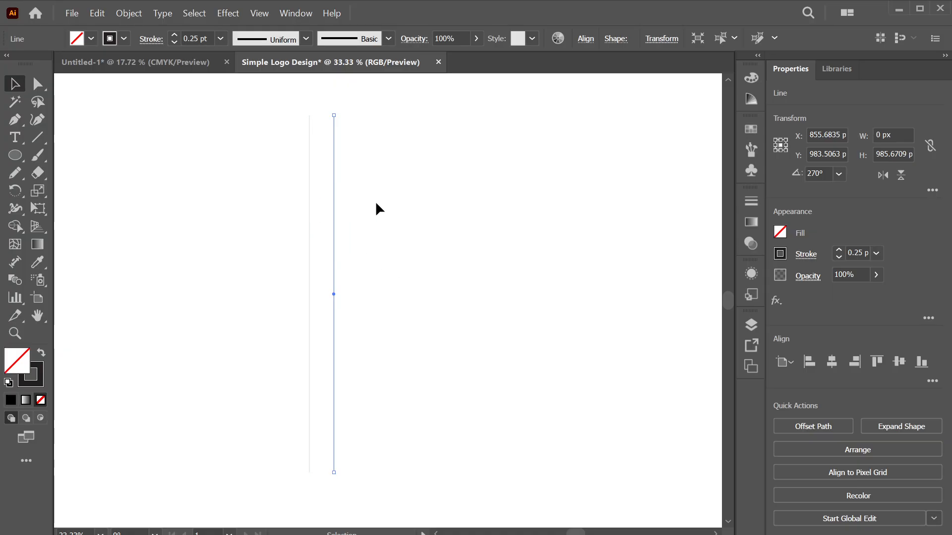
key(ctrl+d)
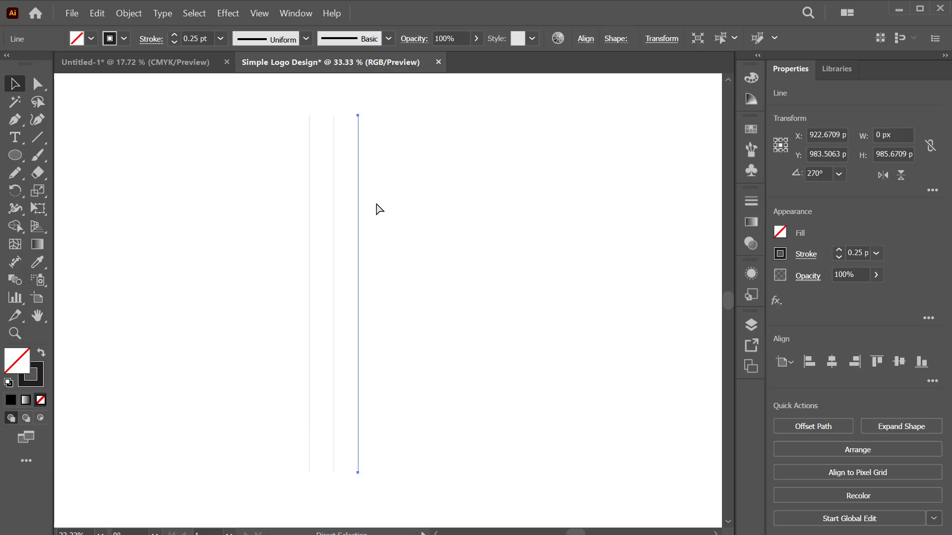
key(ctrl+d)
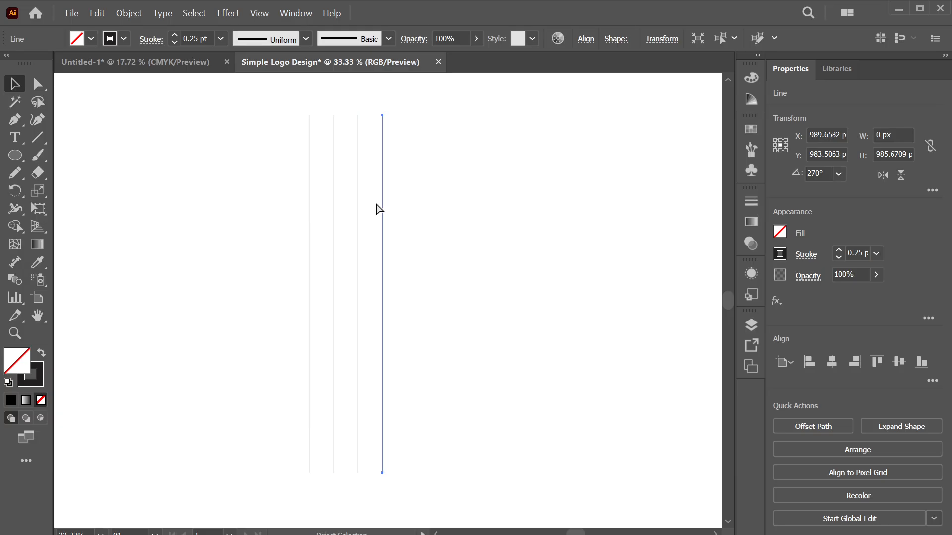
key(ctrl+d)
key(ctrl+d)
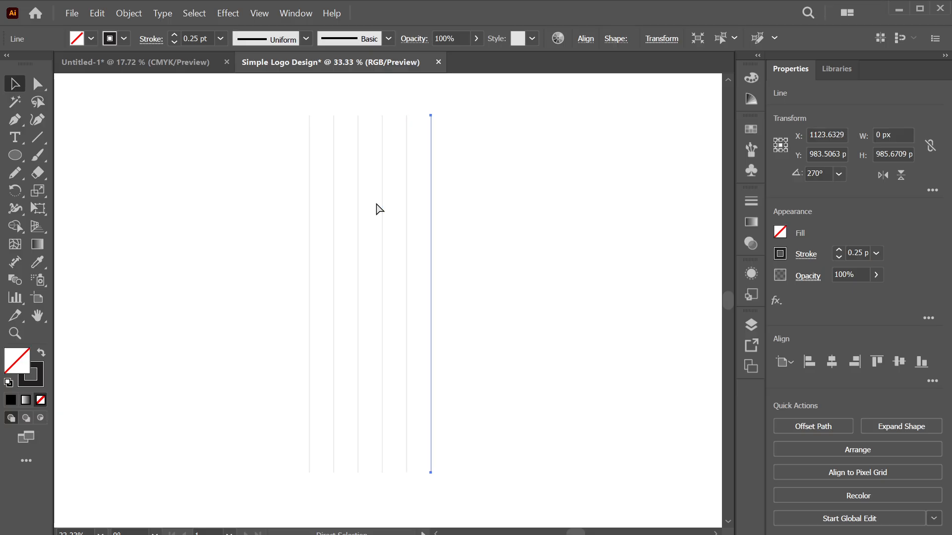
key(ctrl+d)
key(ctrl+d)
key(ctrl+d)
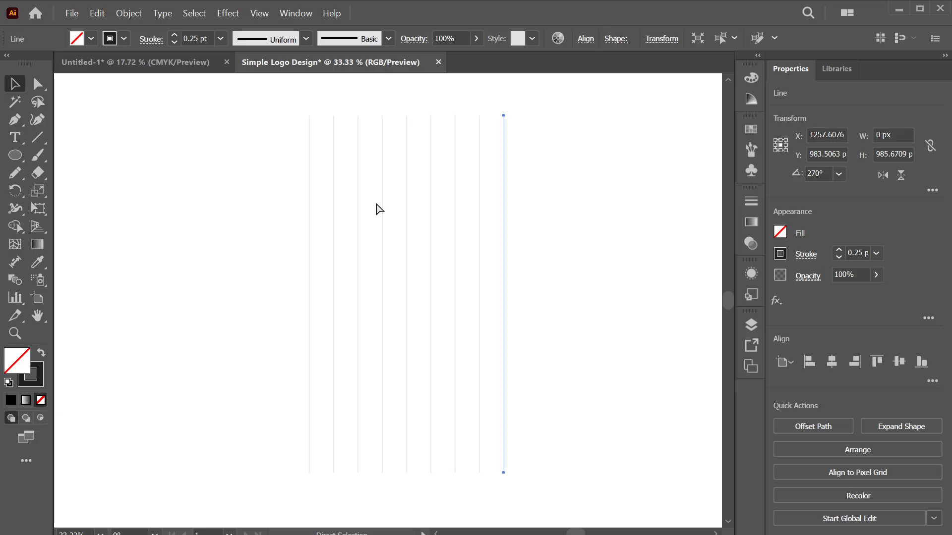
key(ctrl+d)
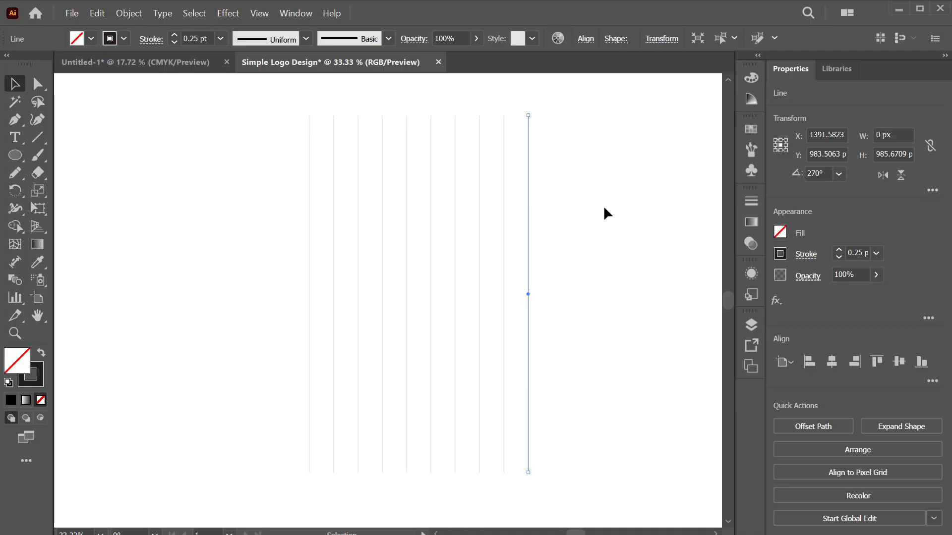
click(174, 245)
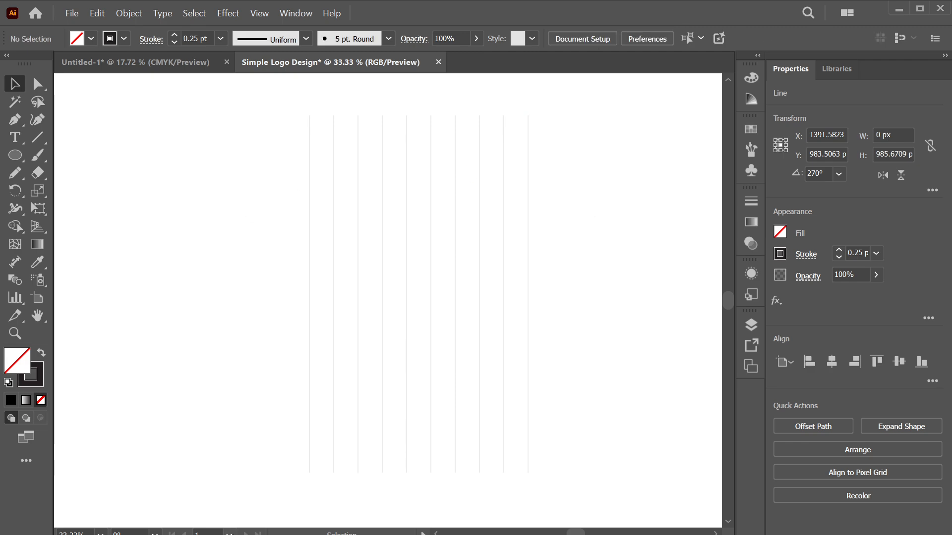
click(897, 9)
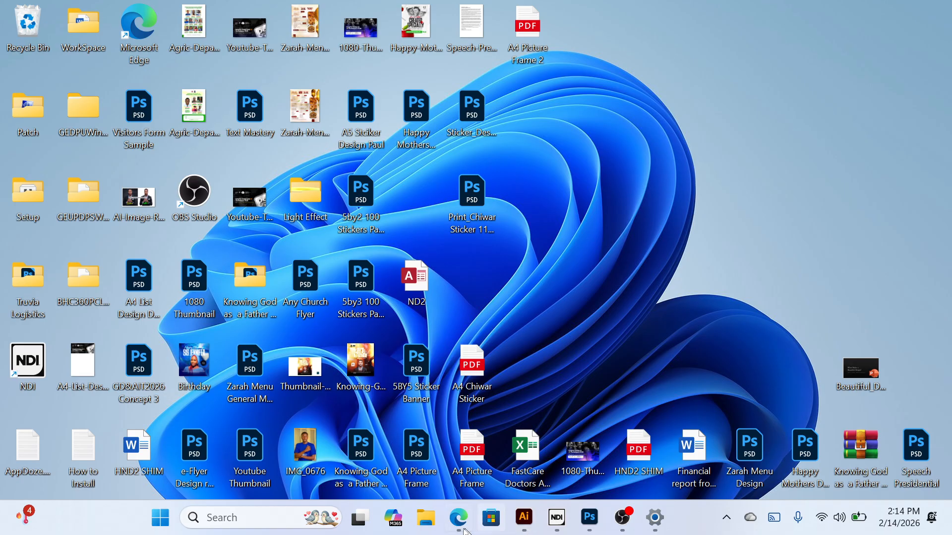
In Edge's Downloads list, show the Adobe Illustrator CC 2020 archive in its folder
mouse_move(459, 518)
click(445, 437)
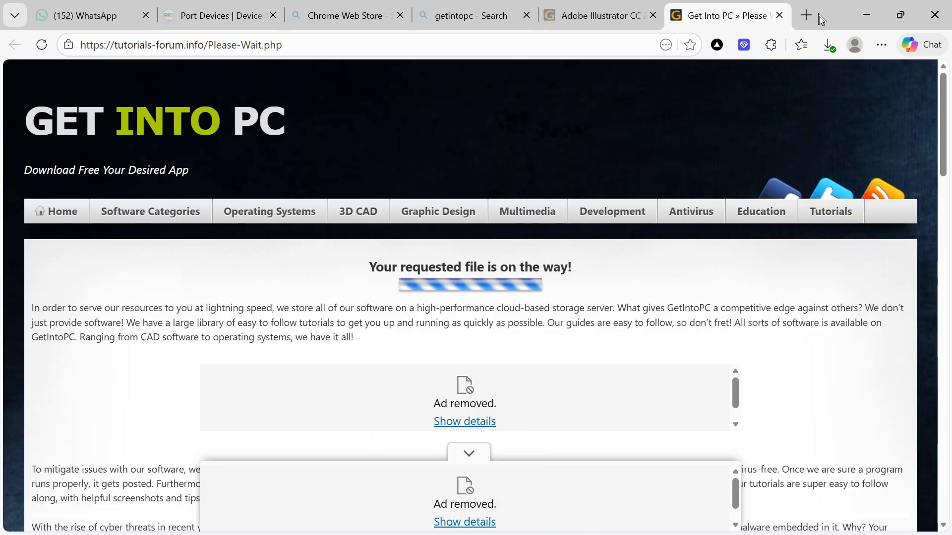
click(834, 44)
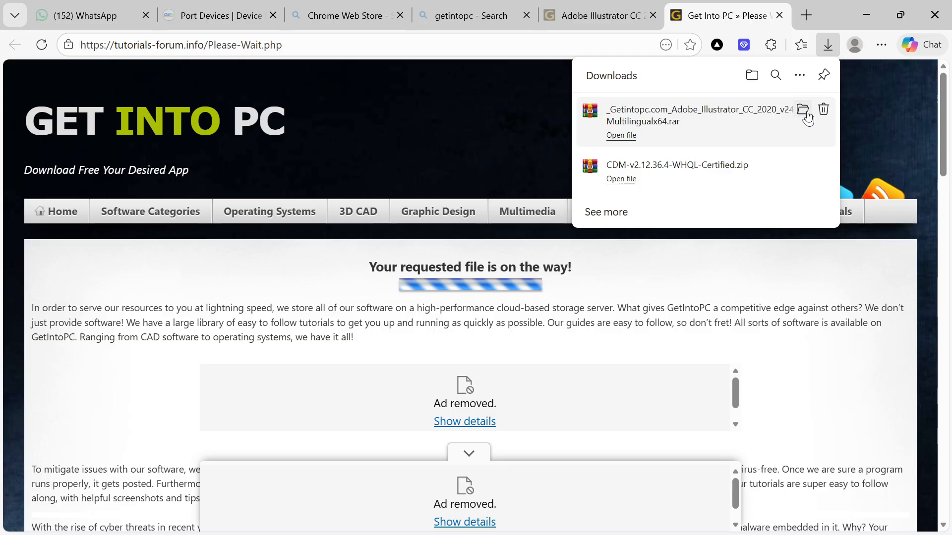
click(807, 114)
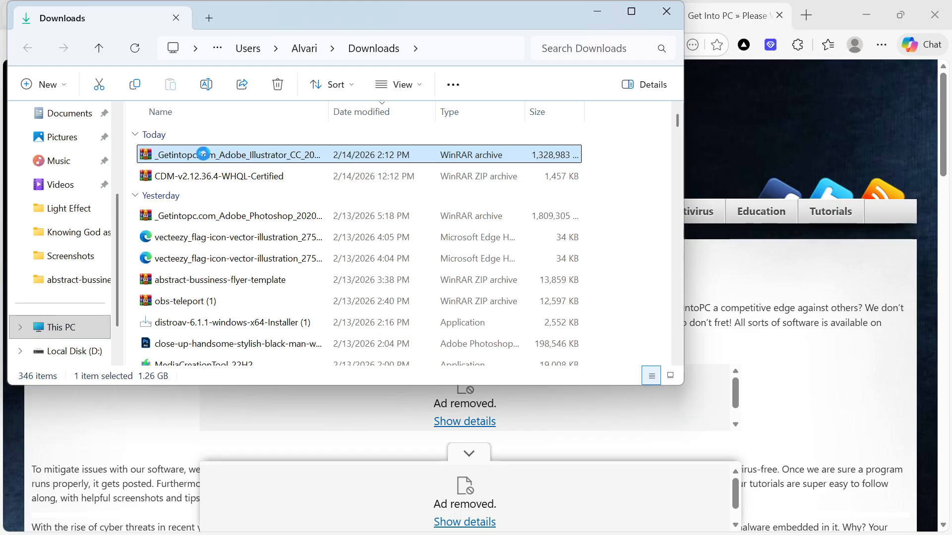
Paste the 1.26 GB Illustrator CC 2020 archive into Local Disk (D:), then minimize Explorer and Edge
scroll(74, 347, down, 1)
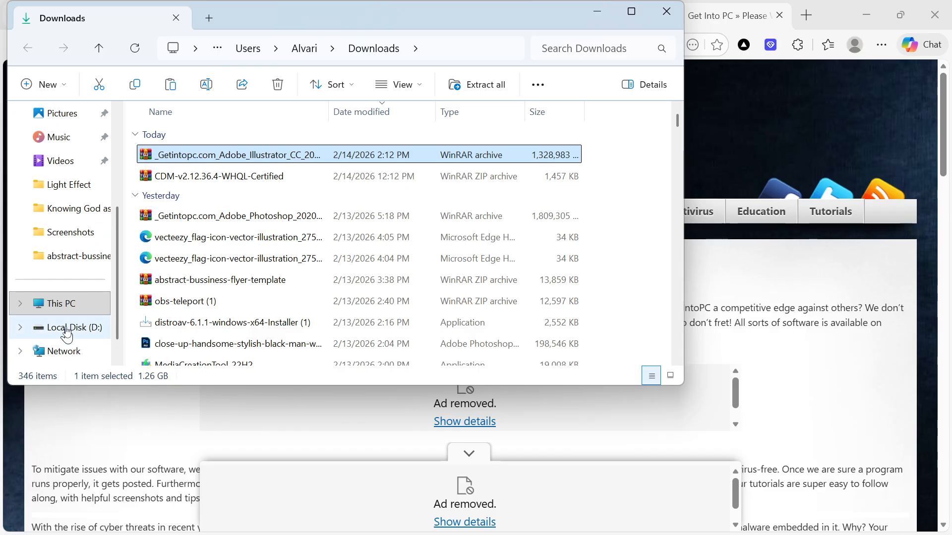
click(74, 327)
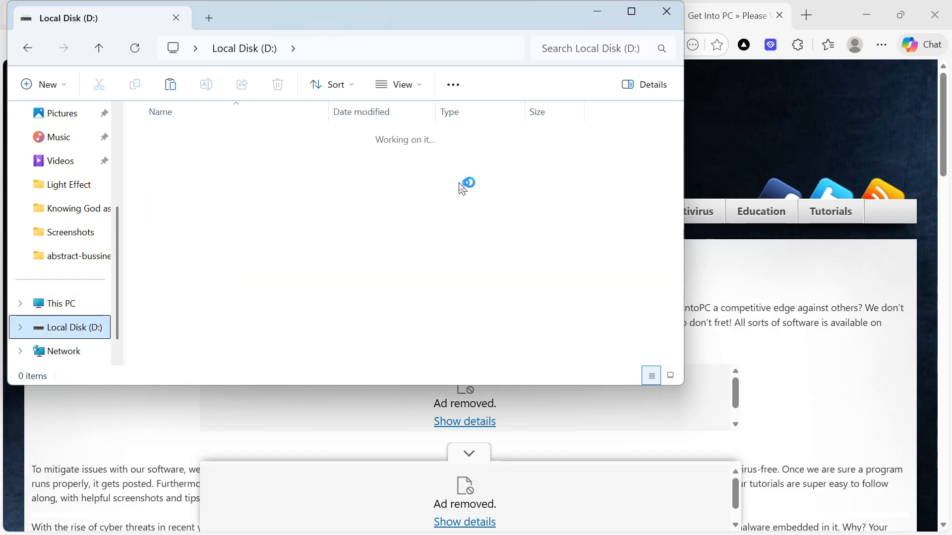
click(618, 314)
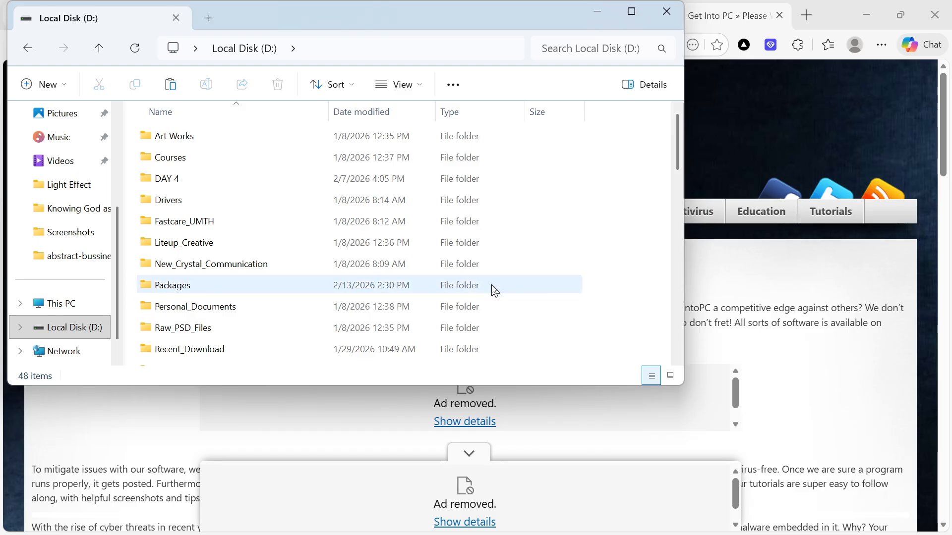
key(ctrl+v)
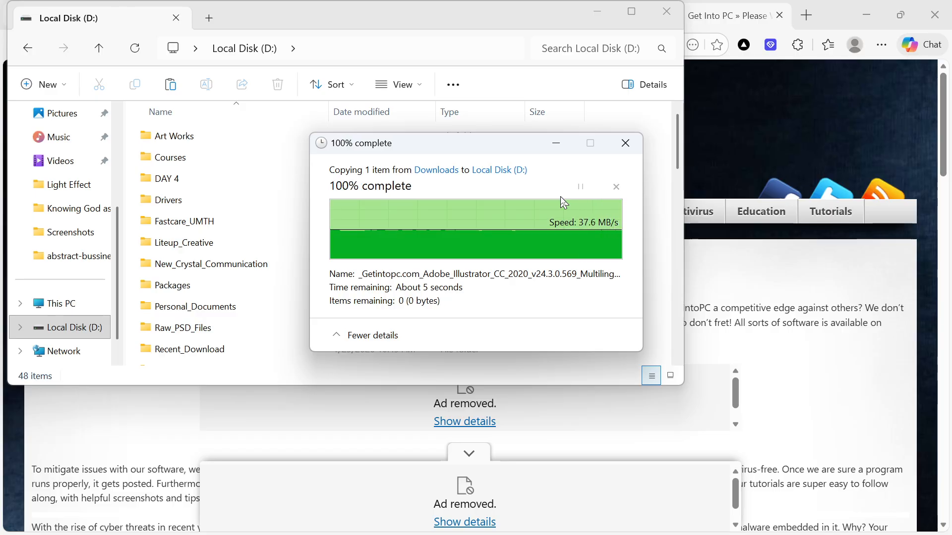
click(601, 14)
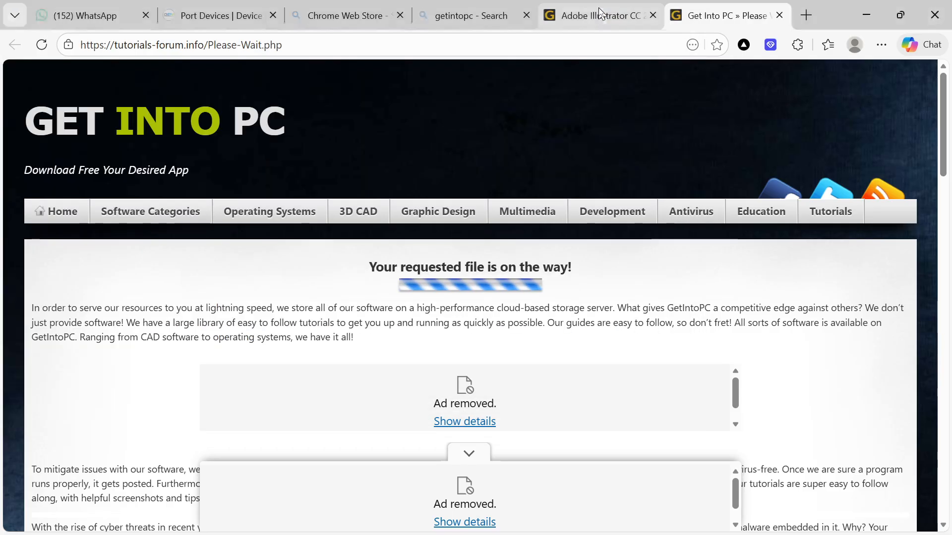
click(866, 14)
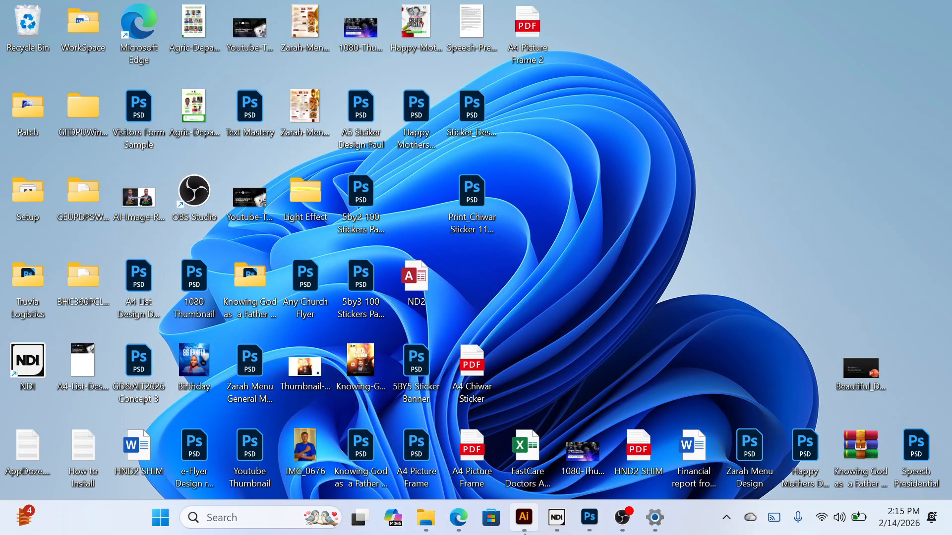
Restore Illustrator, select the vertical lines and try a 2 pt stroke weight
mouse_move(522, 517)
click(510, 449)
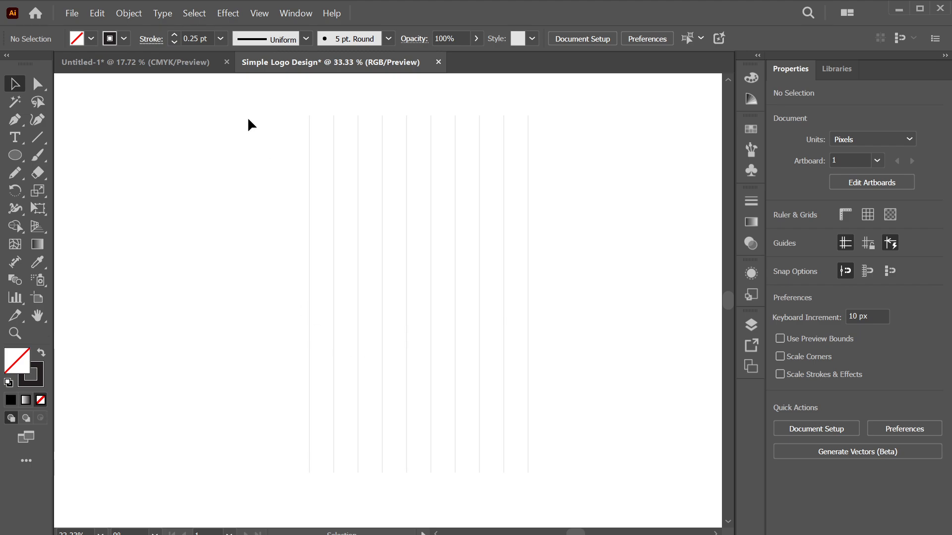
drag(249, 94, 727, 347)
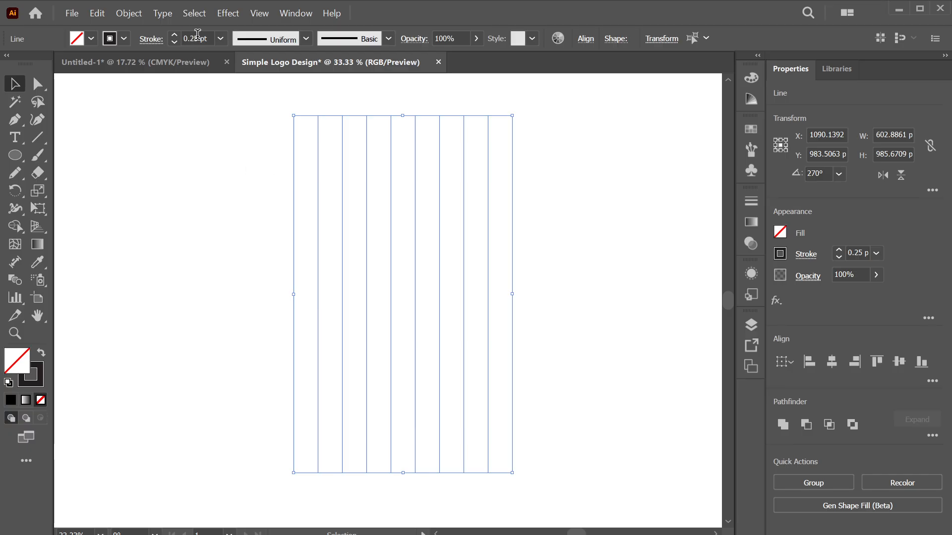
click(197, 35)
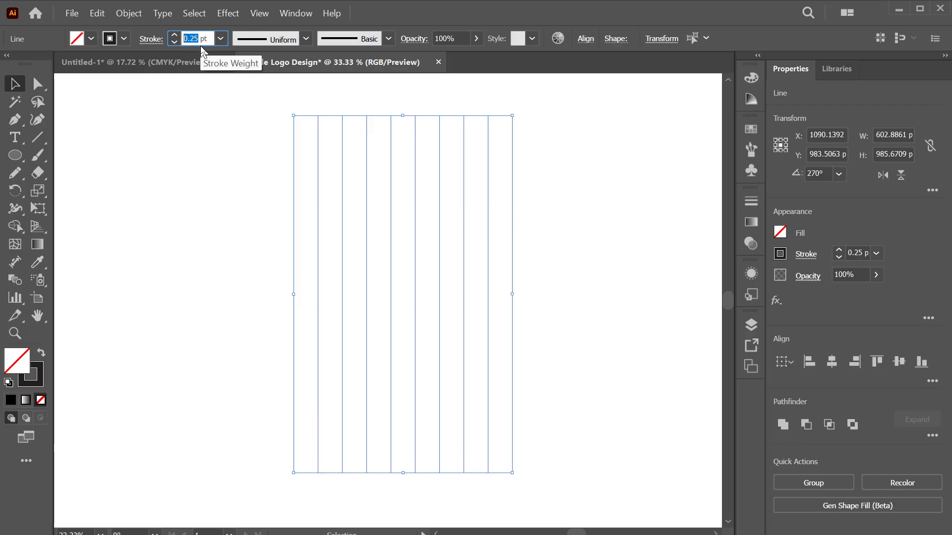
text(2)
key(Return)
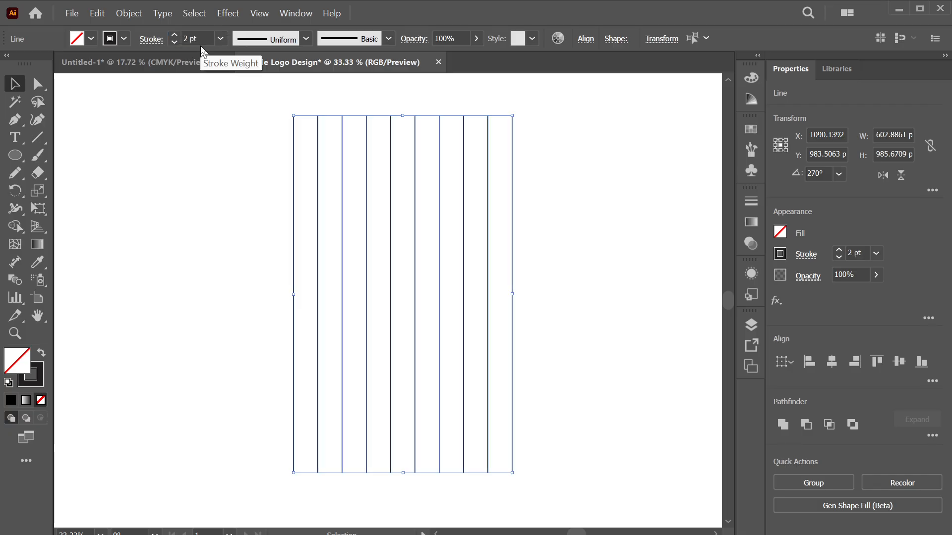
click(214, 126)
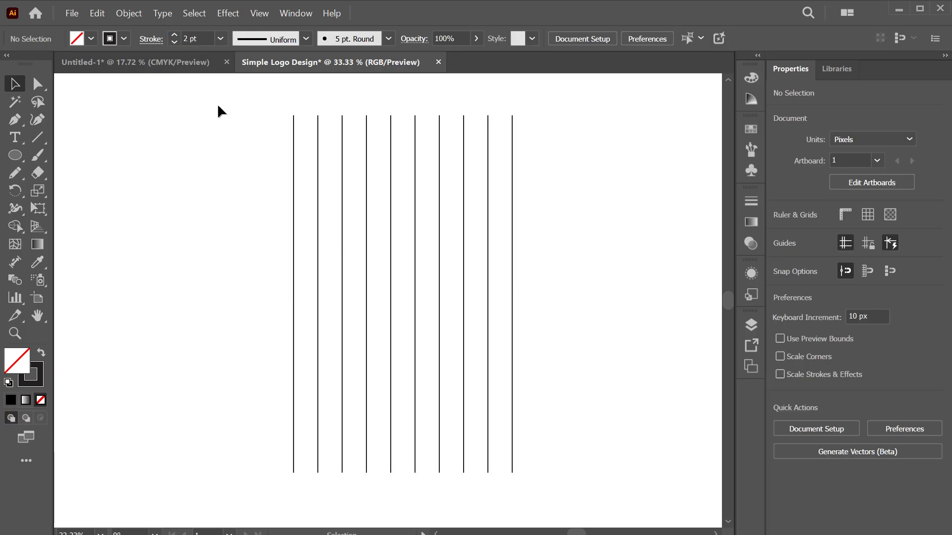
Reselect the lines and change their stroke weight to 1.25 pt
drag(215, 103, 595, 293)
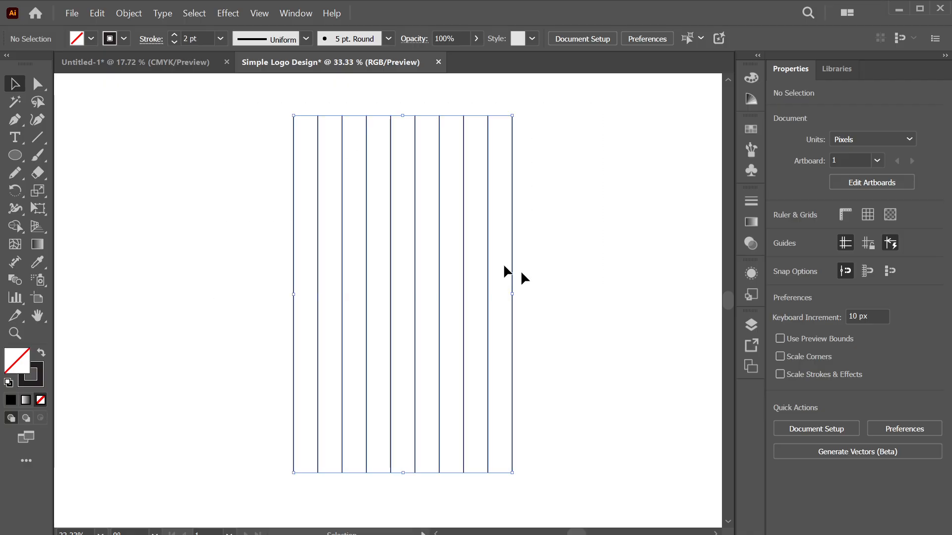
click(191, 38)
text(1.)
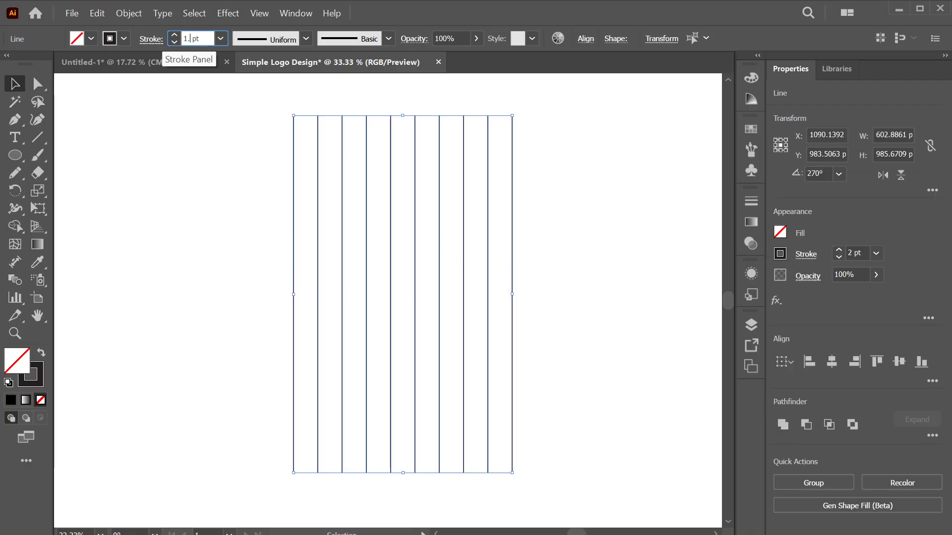
text(25)
key(Return)
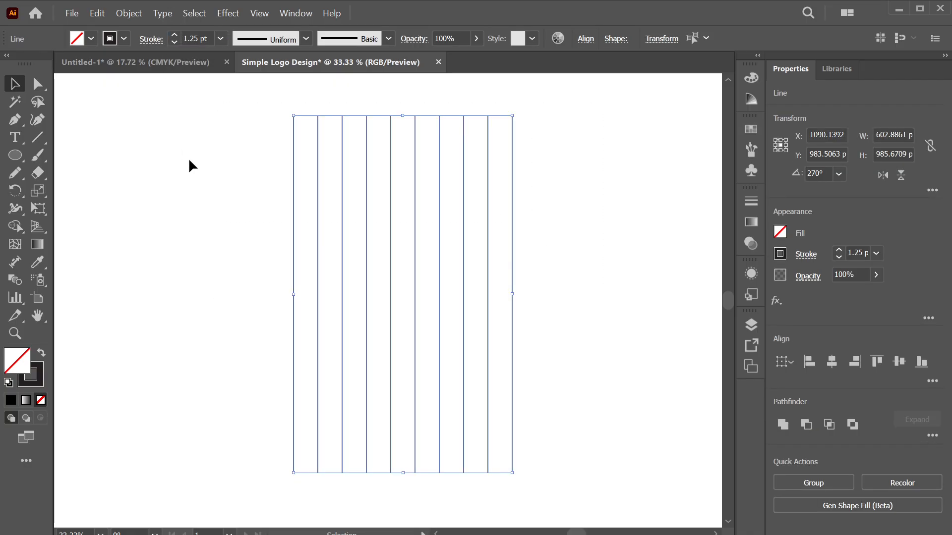
click(243, 144)
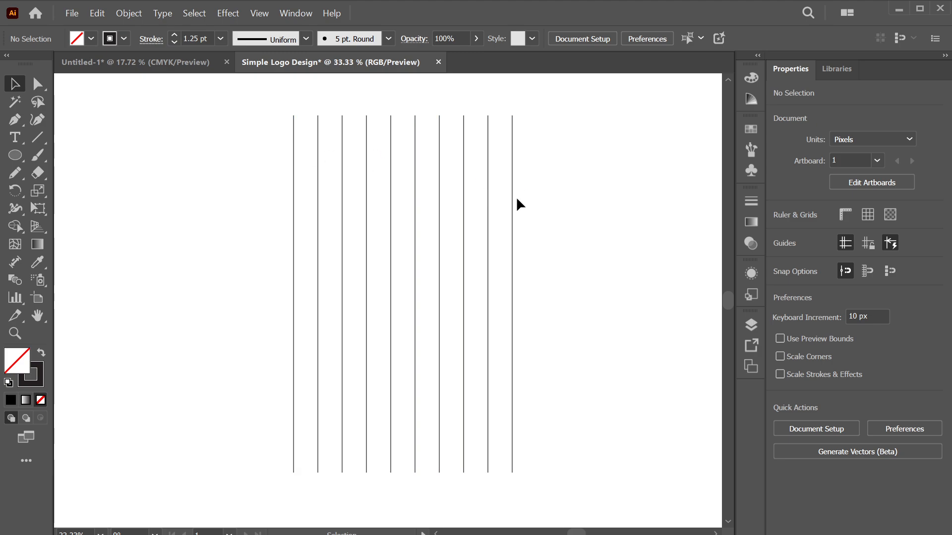
Marquee-select the ten vertical lines and group them with Ctrl+G into one 603 × 986 px group
drag(183, 150, 629, 268)
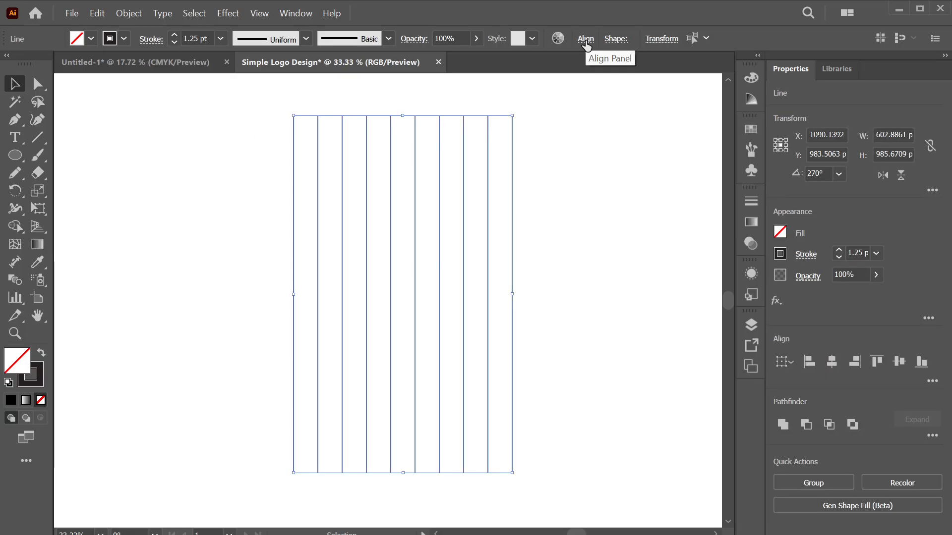
click(586, 40)
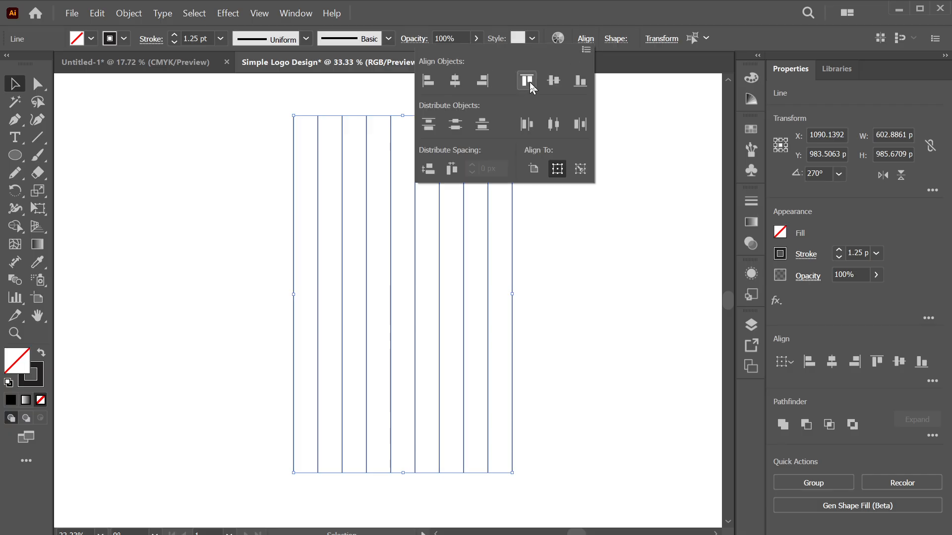
click(579, 38)
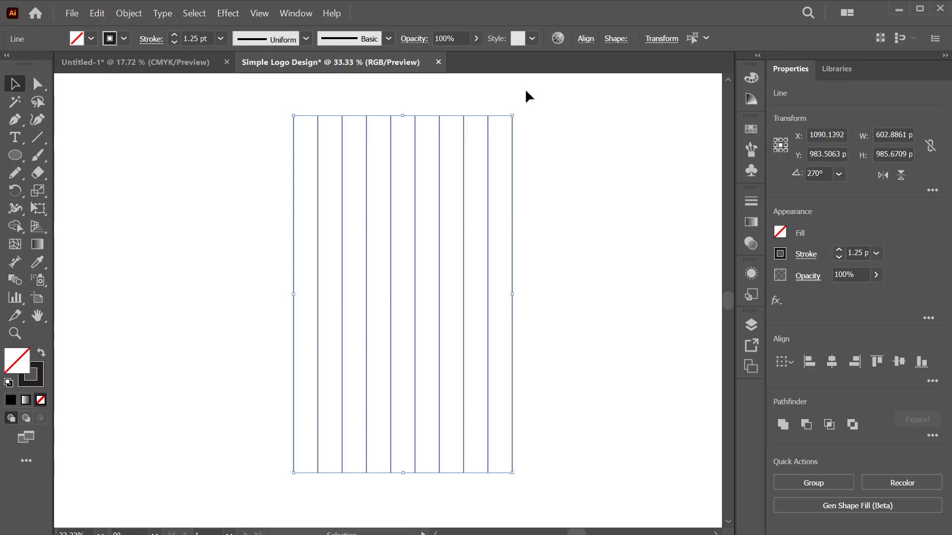
drag(206, 99, 638, 307)
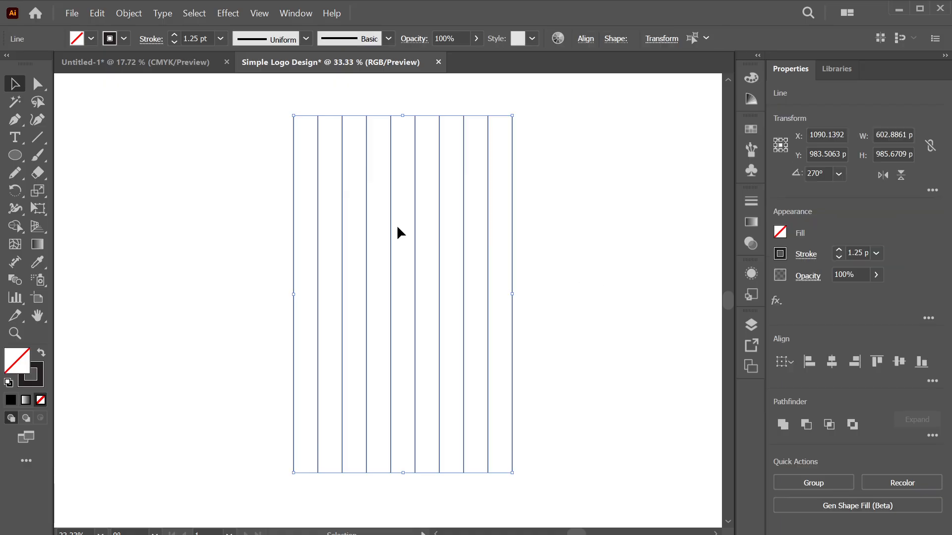
key(ctrl+g)
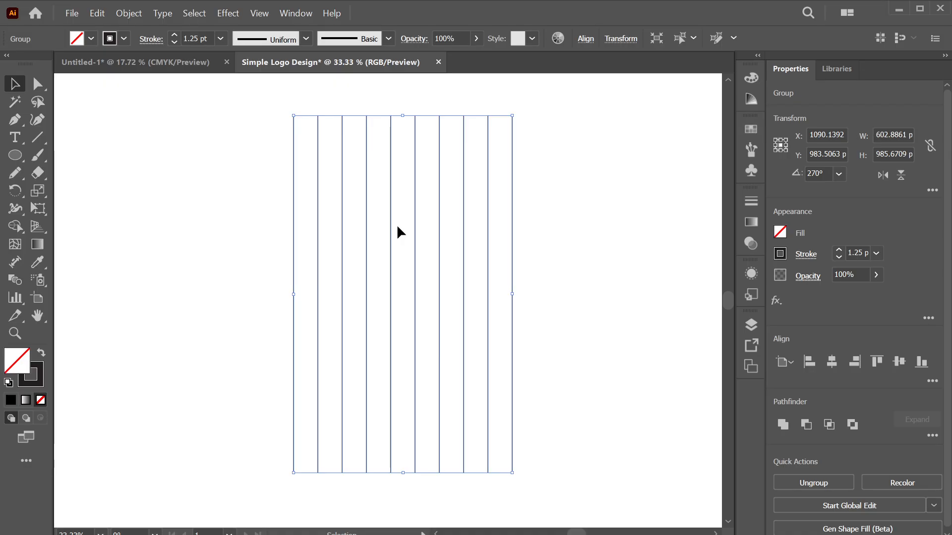
Copy and paste the line group so a duplicate sits offset at X 989.66 px, Y 1000 px
drag(401, 232, 380, 241)
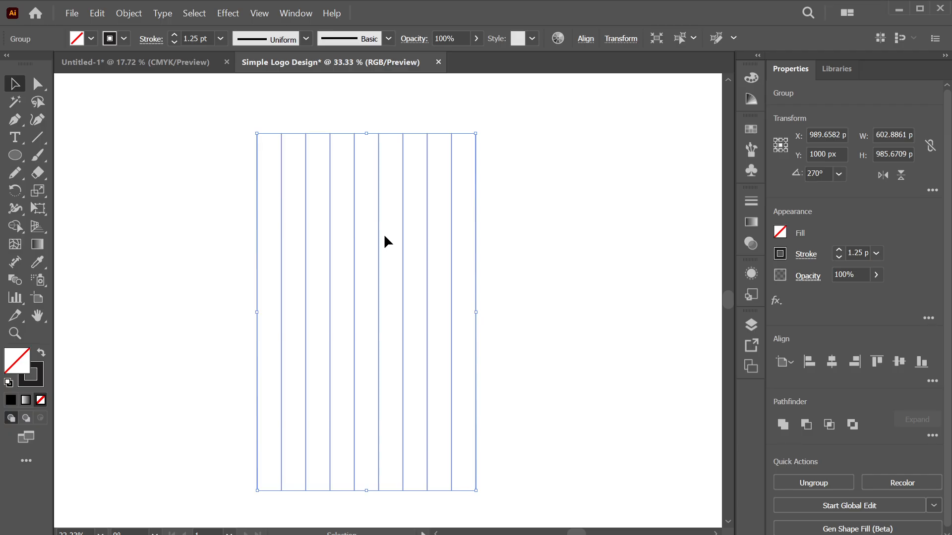
key(ctrl)
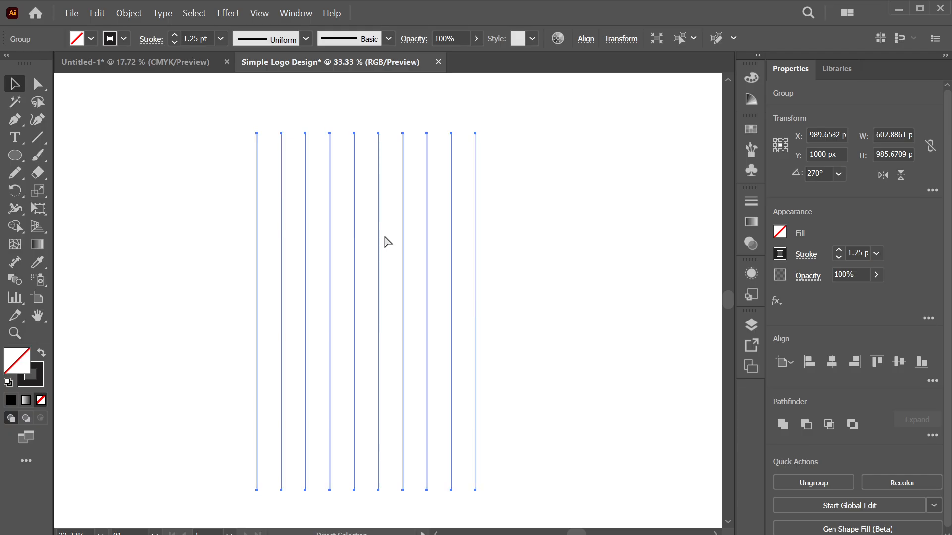
key(ctrl+c)
key(ctrl+v)
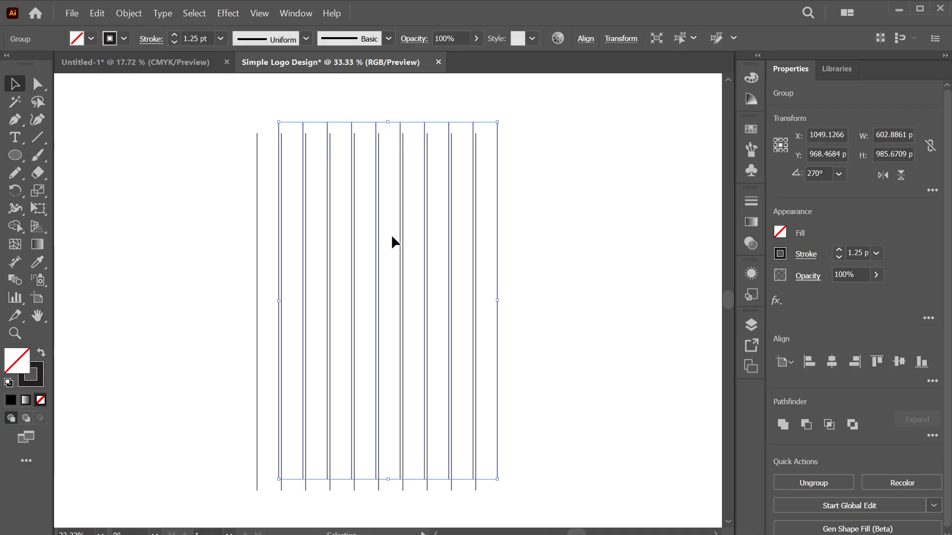
drag(388, 238, 572, 259)
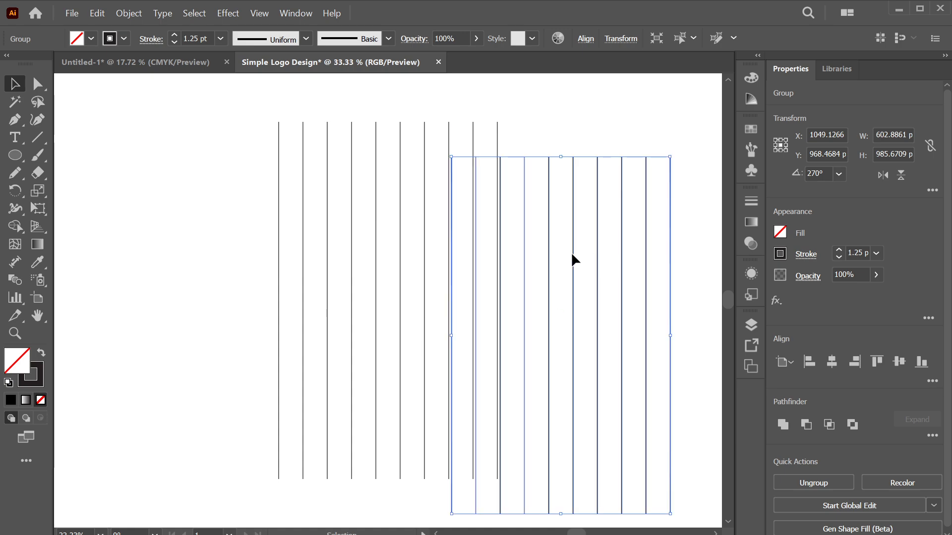
key(ctrl+z)
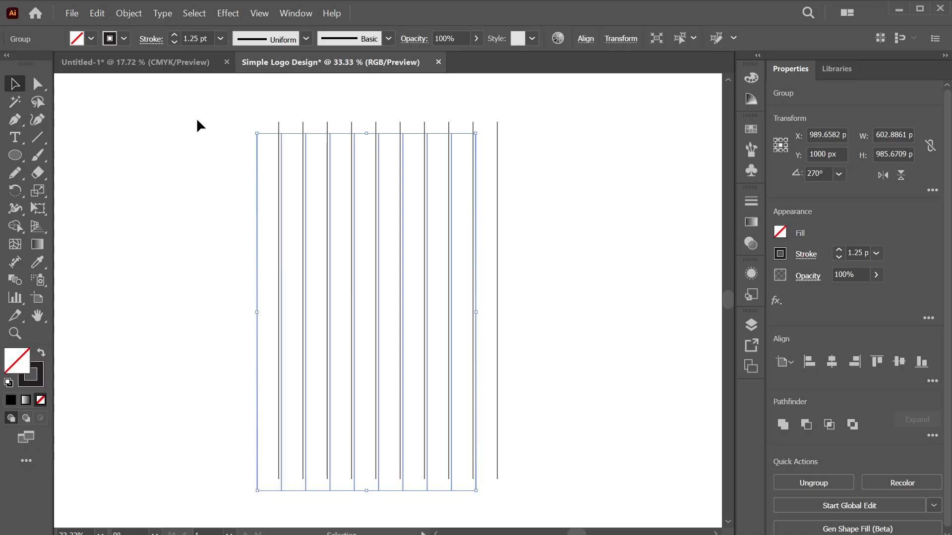
click(98, 14)
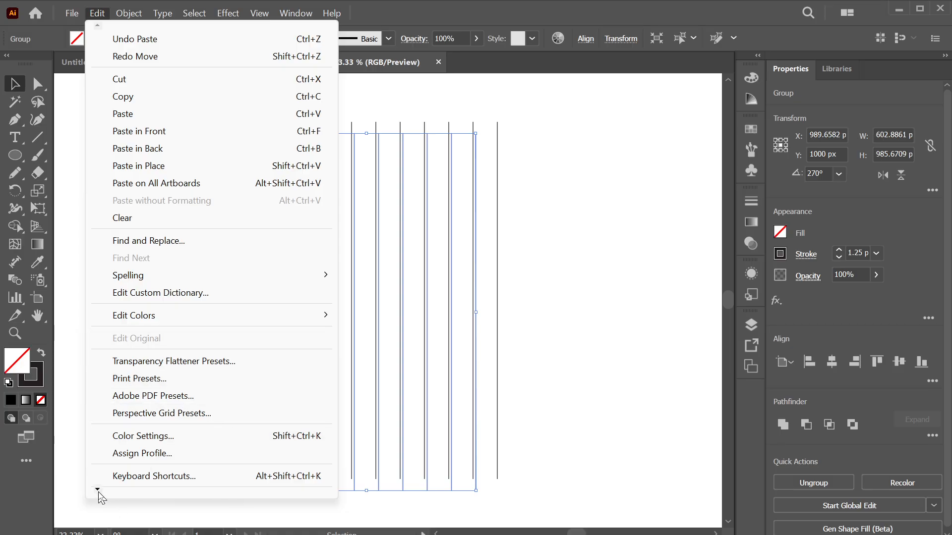
mouse_move(99, 497)
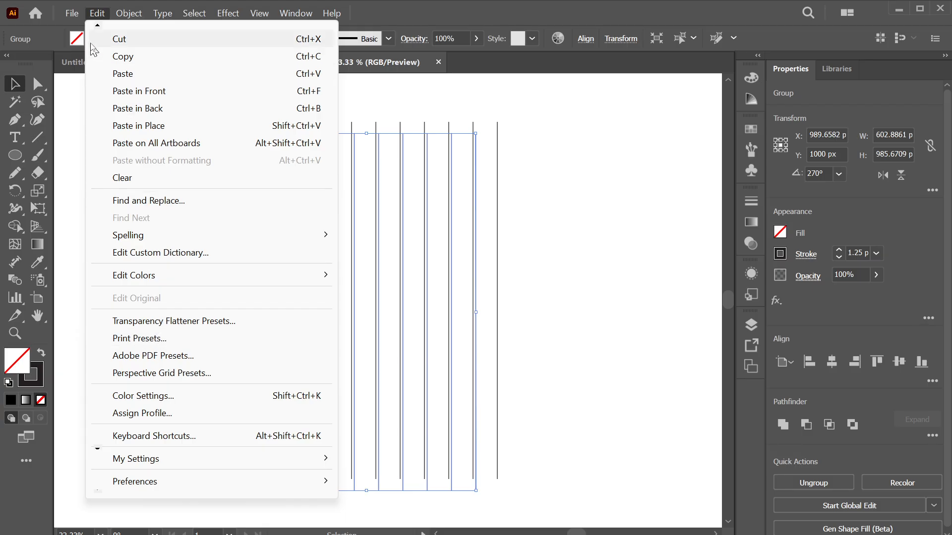
mouse_move(100, 27)
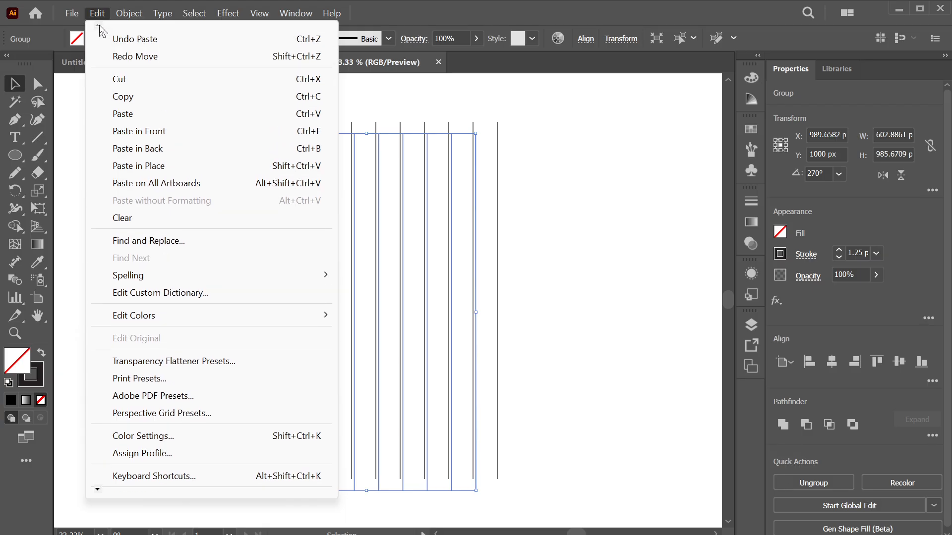
right_click(442, 235)
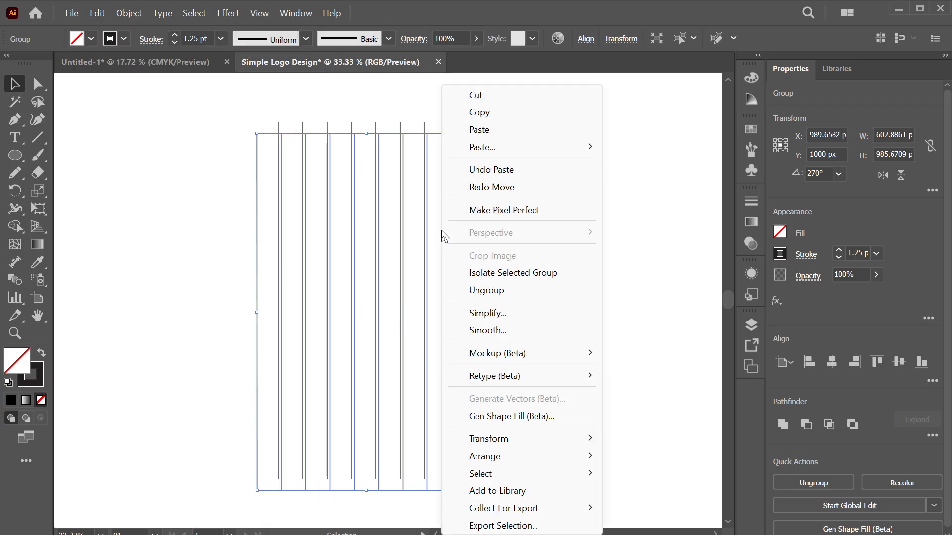
mouse_move(542, 386)
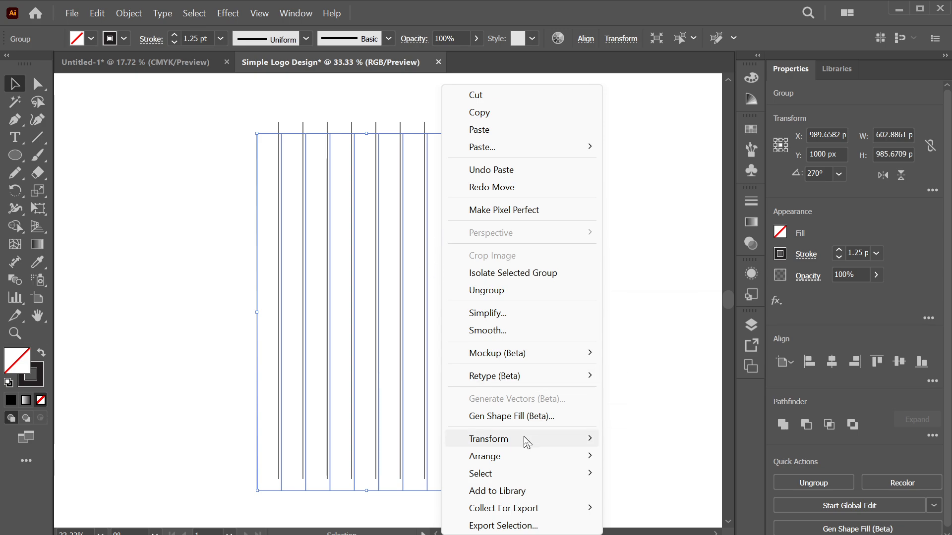
mouse_move(527, 441)
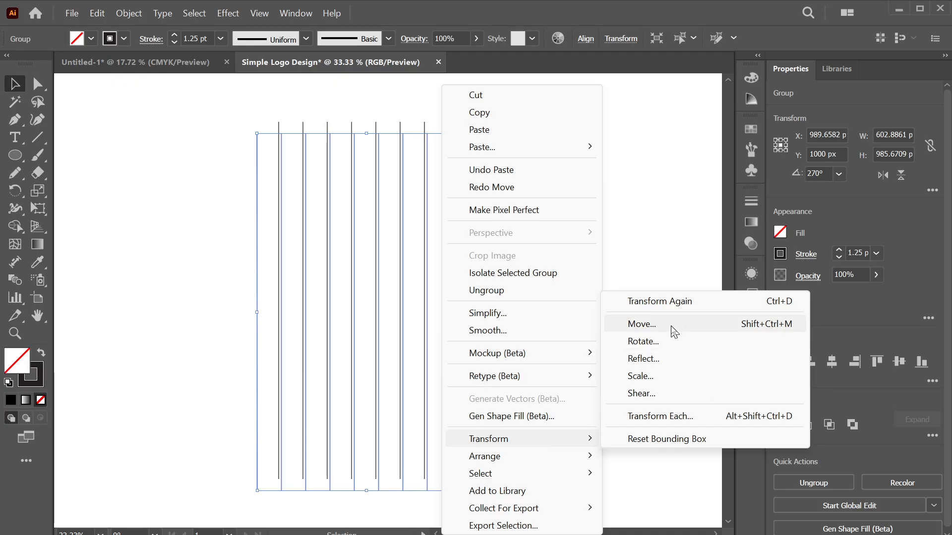
click(666, 343)
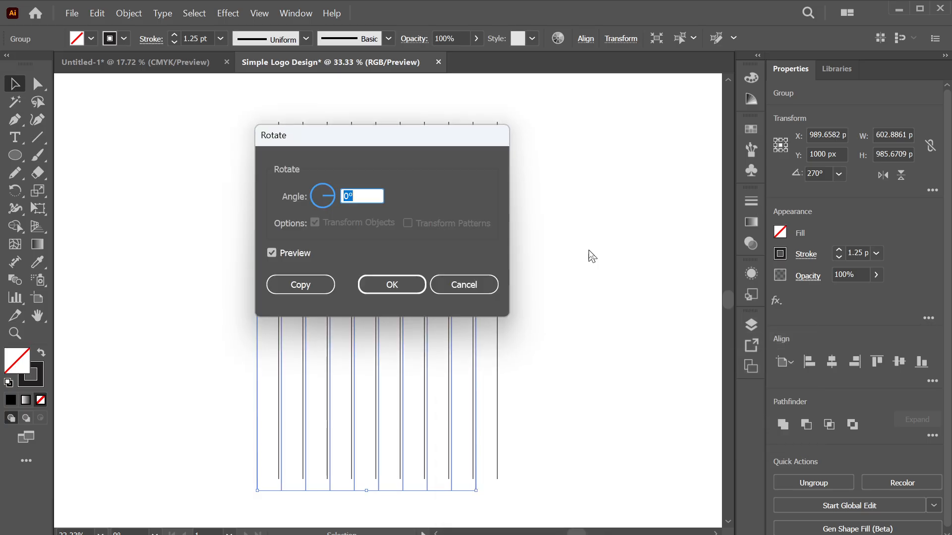
drag(323, 144, 587, 167)
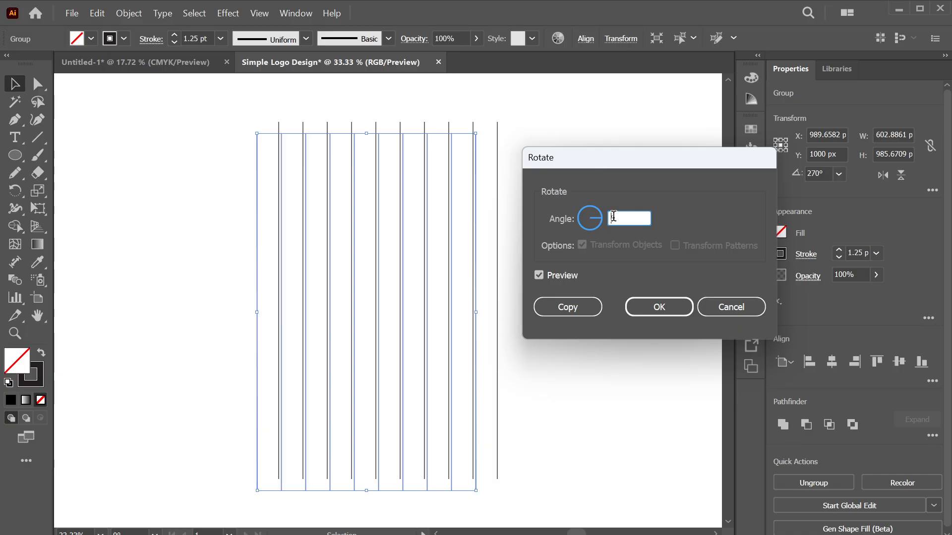
text(90)
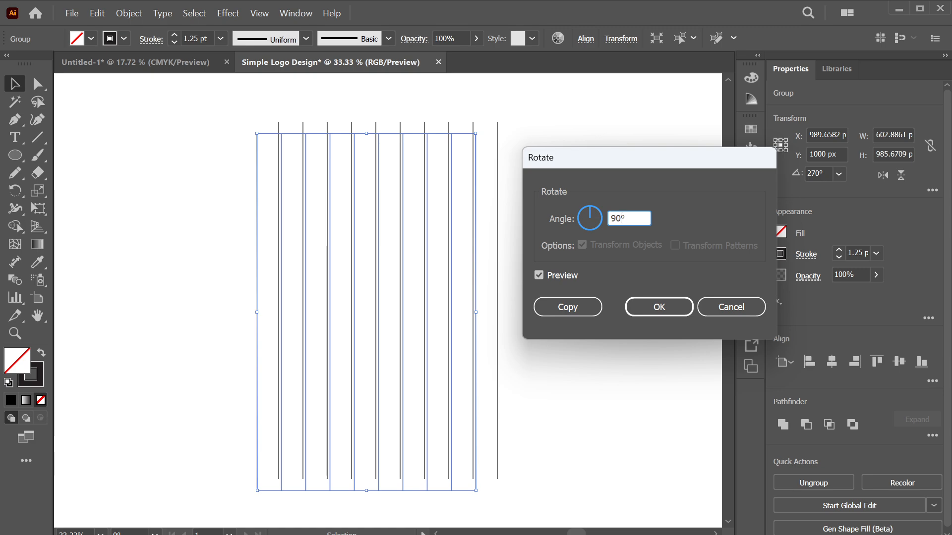
key(alt+Return)
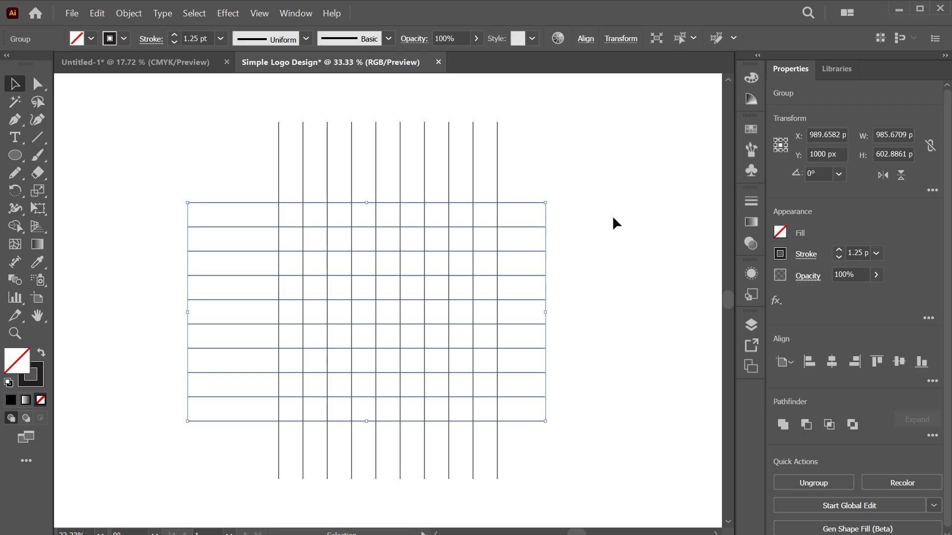
key(ctrl+d)
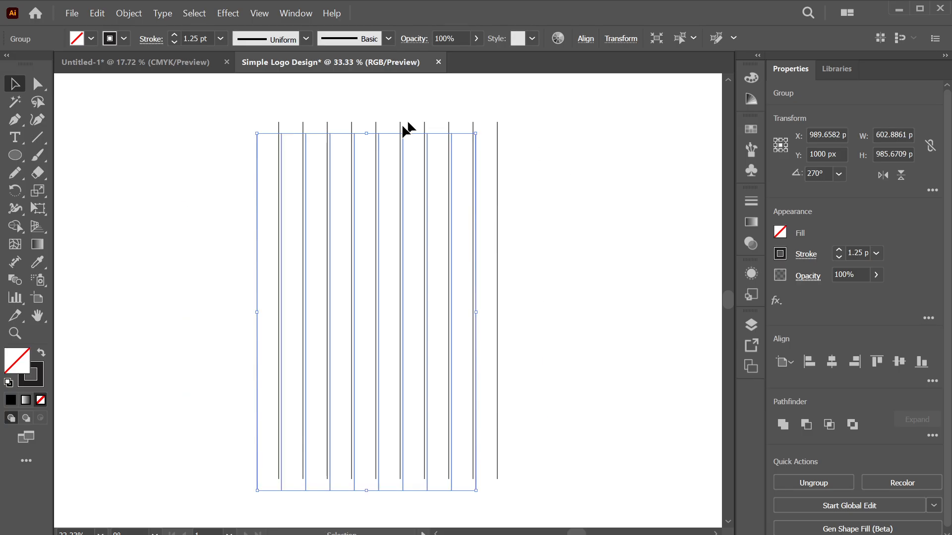
key(a)
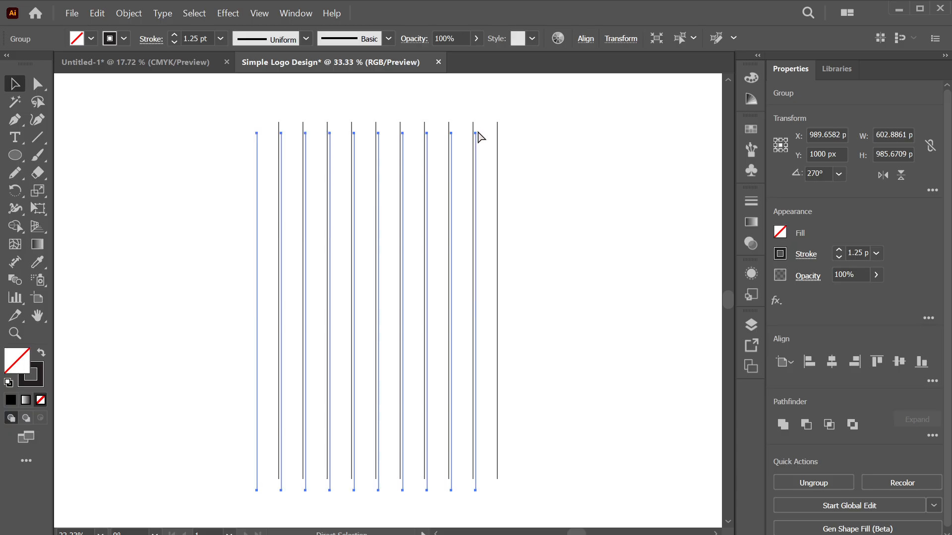
key(ctrl+t)
key(v)
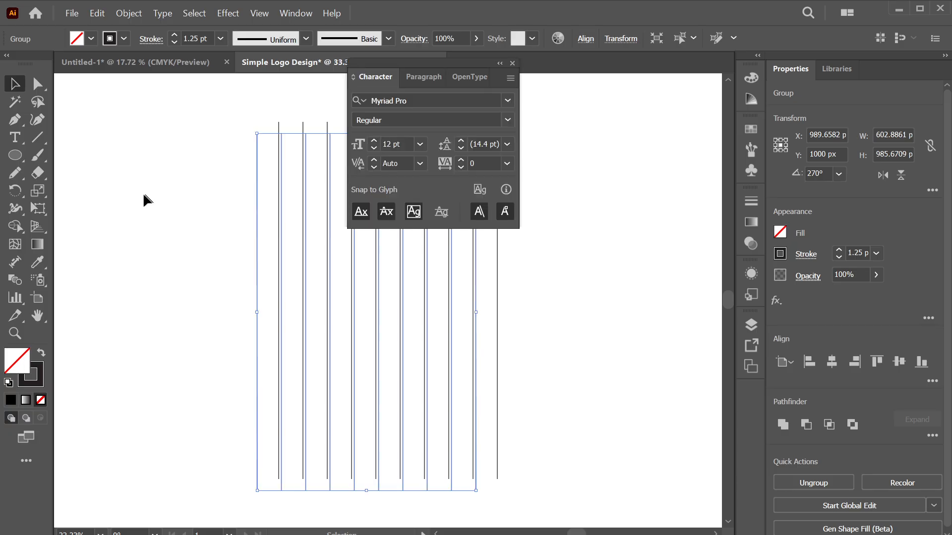
click(144, 196)
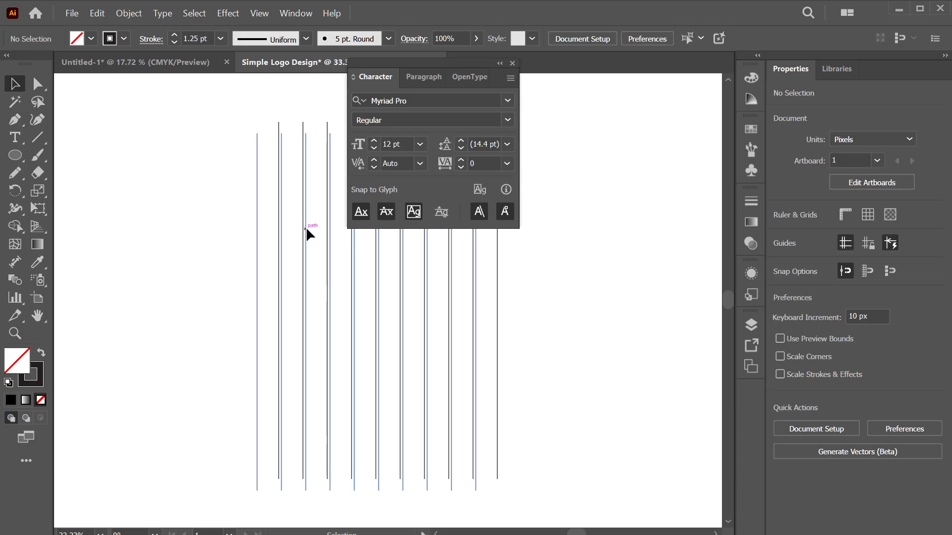
click(306, 227)
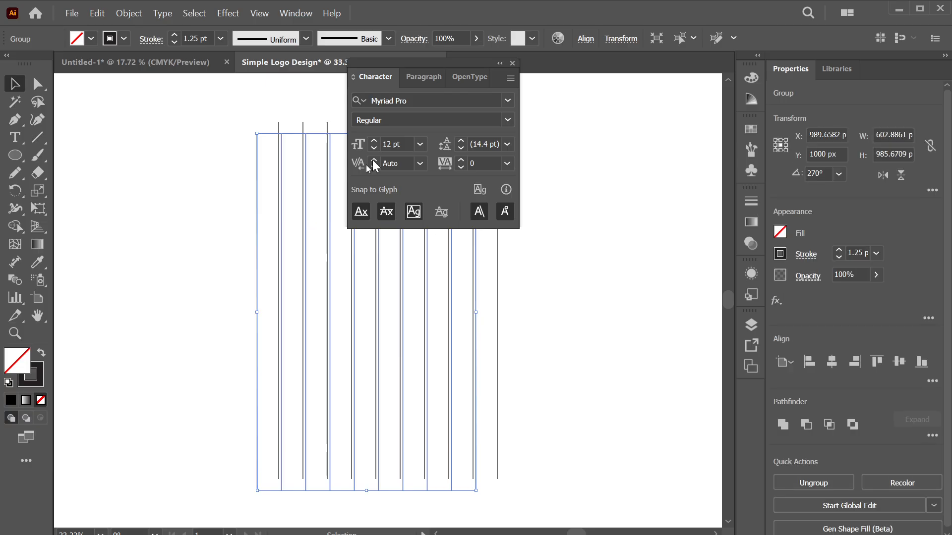
click(499, 64)
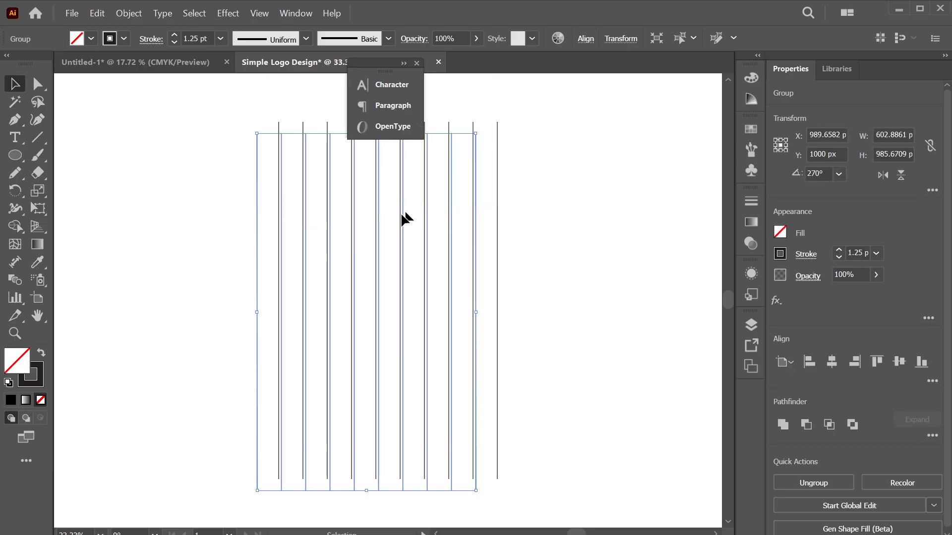
click(416, 63)
right_click(422, 197)
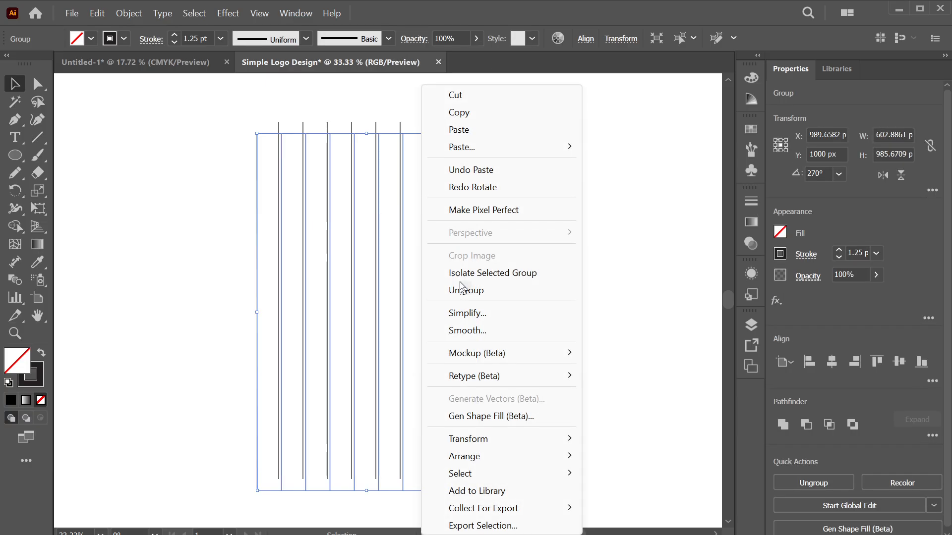
mouse_move(569, 441)
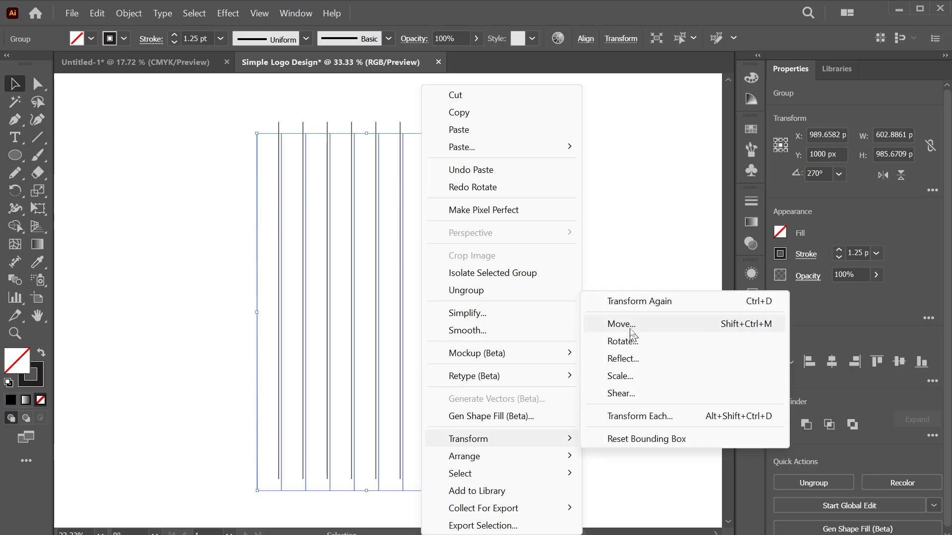
click(625, 375)
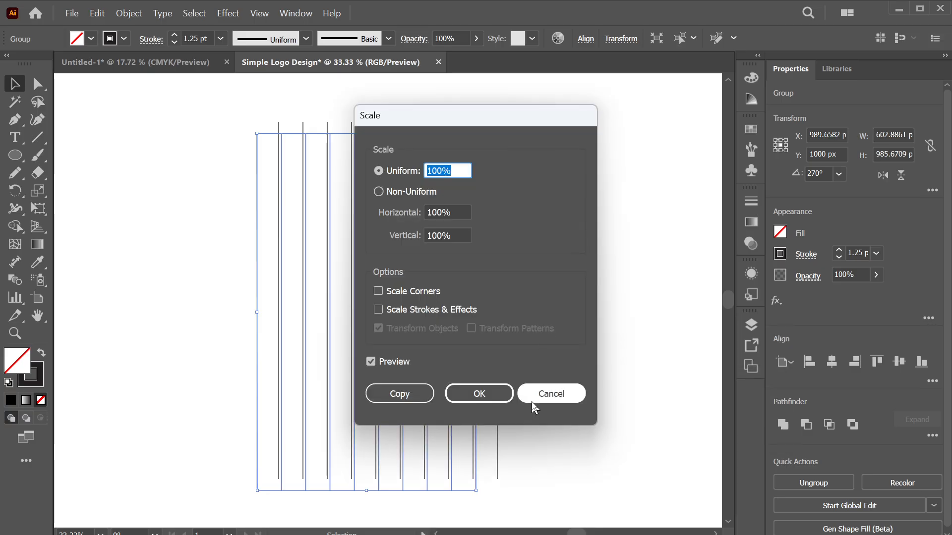
click(557, 396)
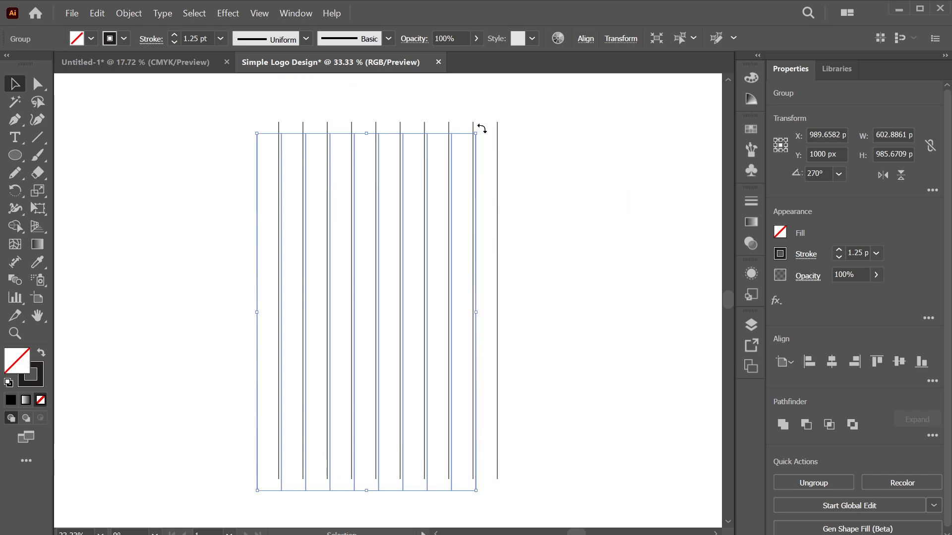
drag(482, 129, 533, 413)
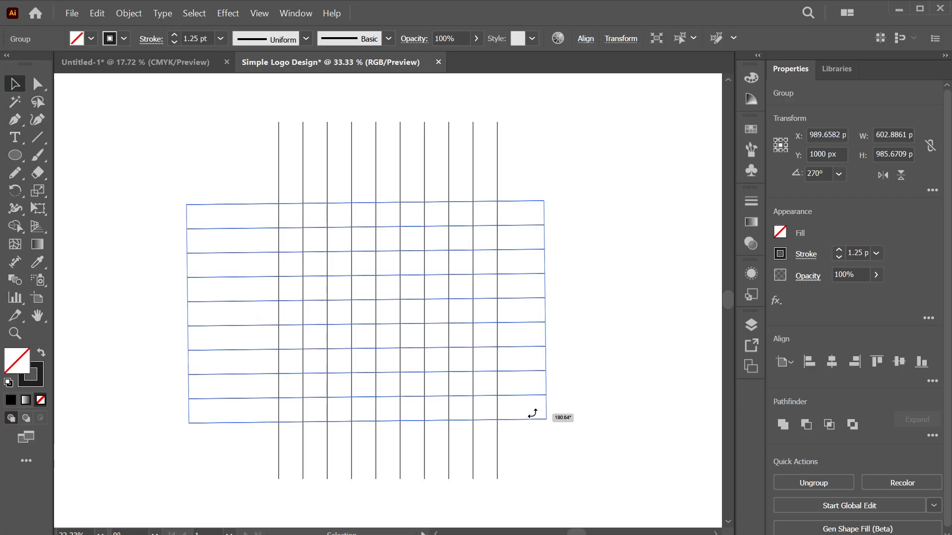
drag(533, 413, 531, 412)
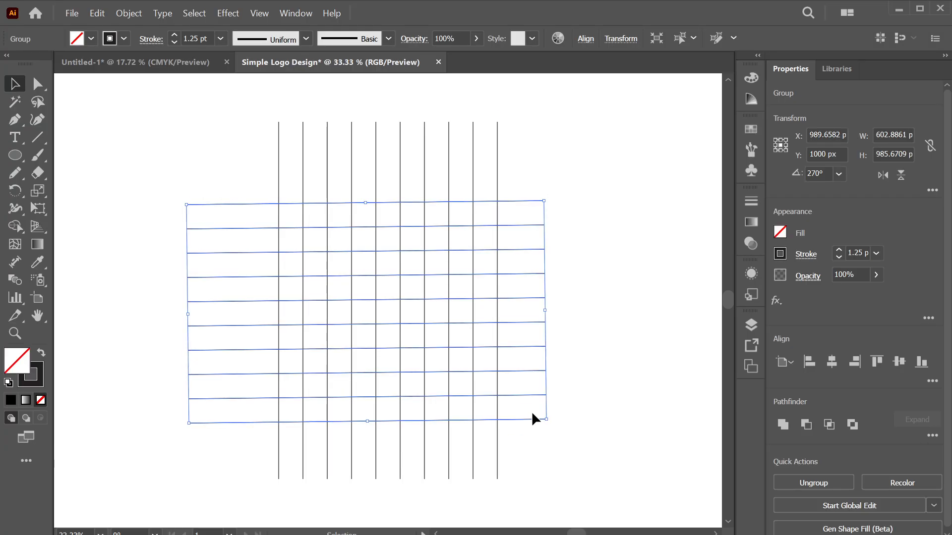
key(ctrl+z)
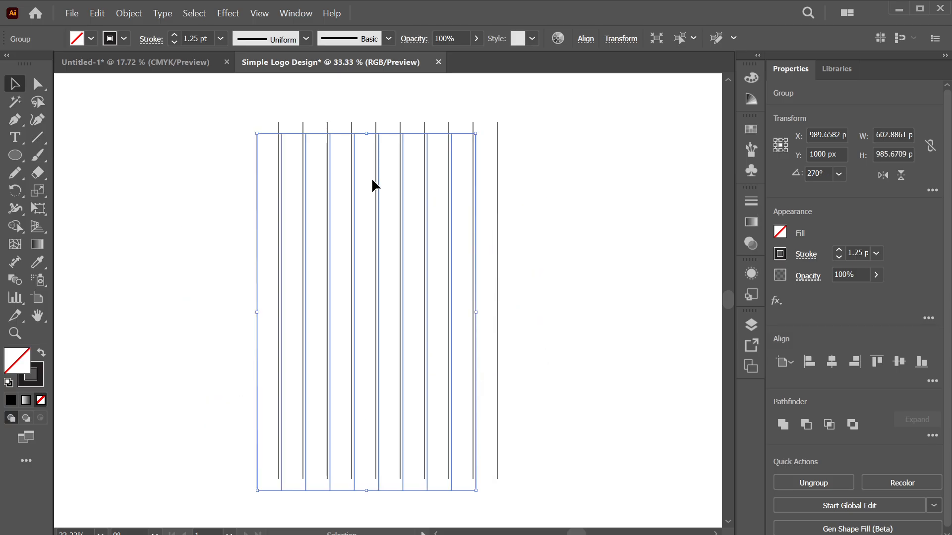
Rotate the duplicate line group 90° into horizontal lines, then select both groups together
right_click(370, 180)
mouse_move(438, 439)
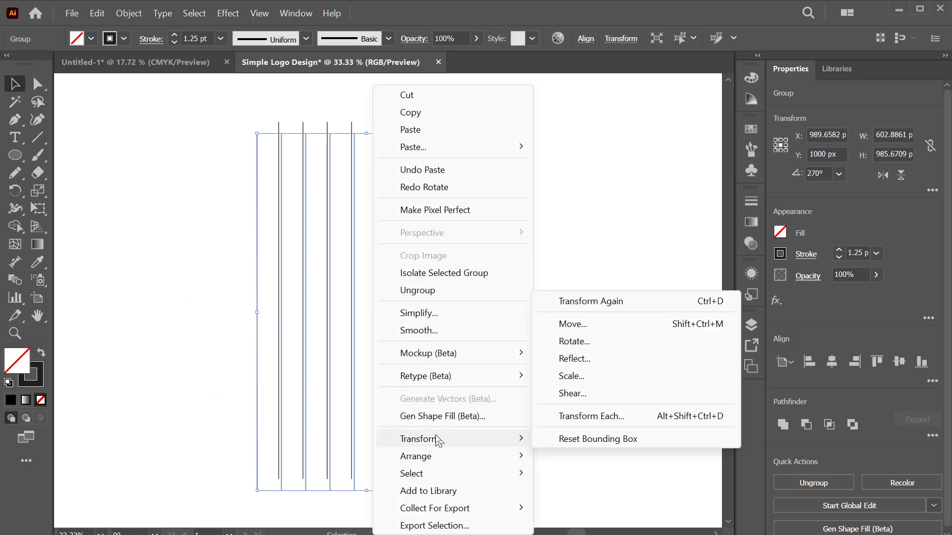
click(608, 340)
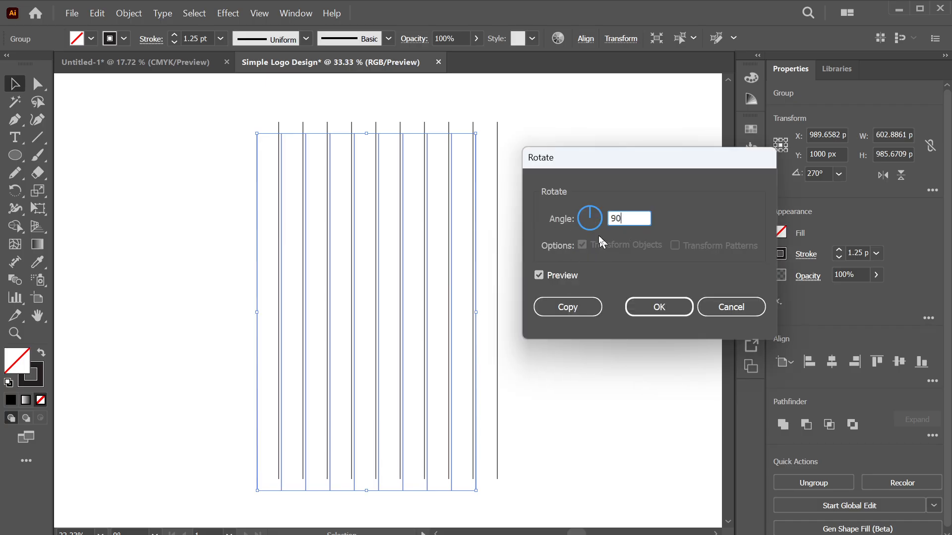
click(672, 312)
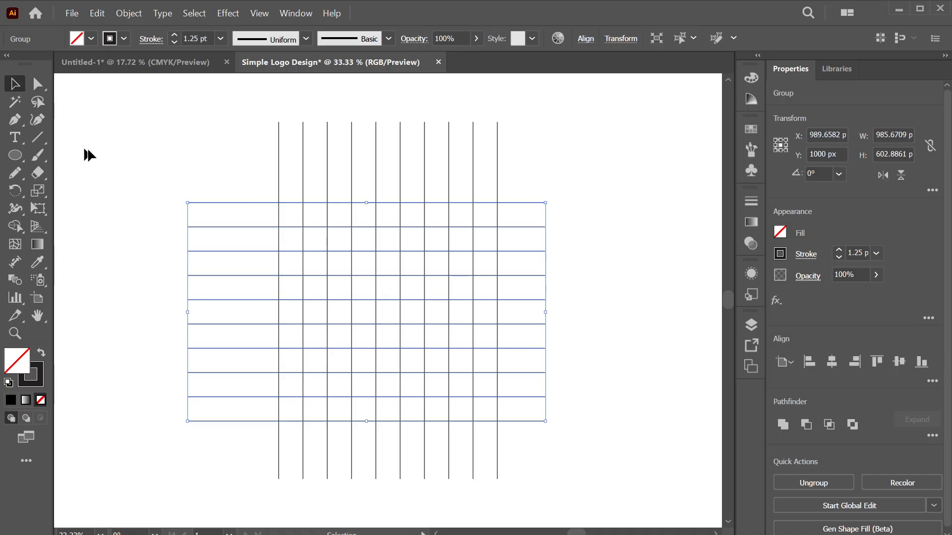
drag(141, 136, 547, 449)
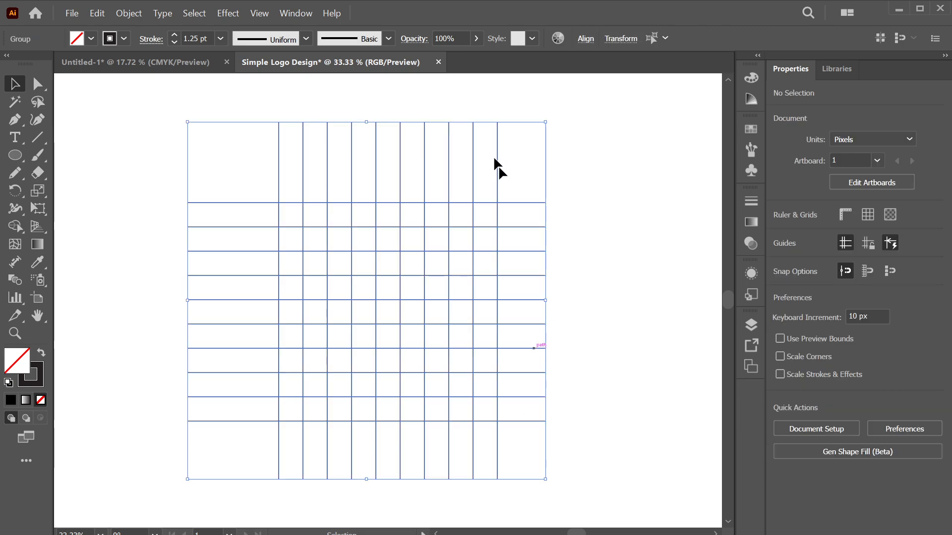
Align the vertical and horizontal line groups to horizontal and vertical centre, then deselect
click(587, 41)
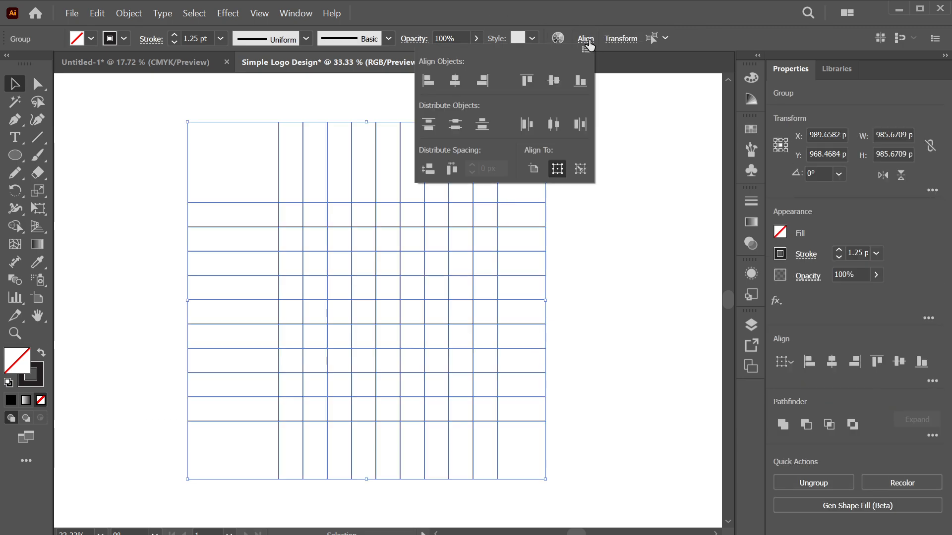
click(455, 80)
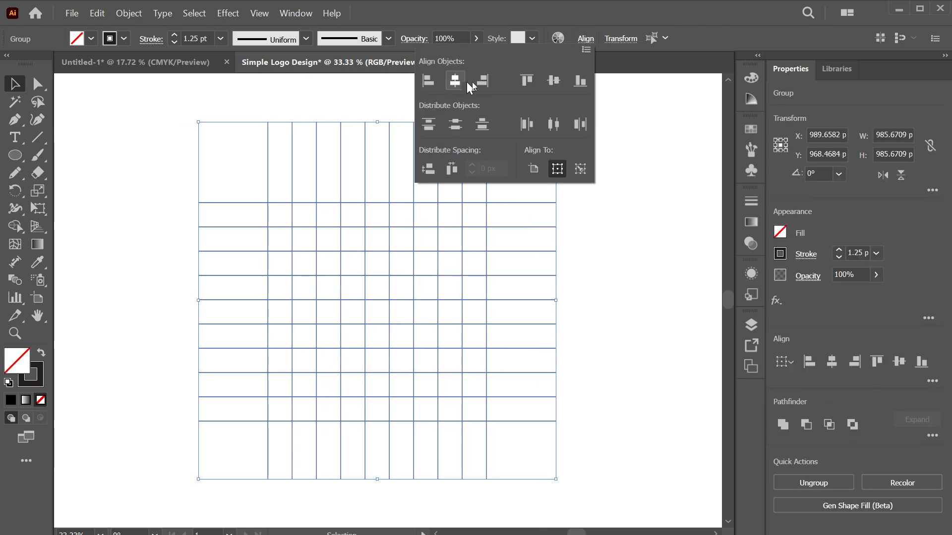
click(553, 81)
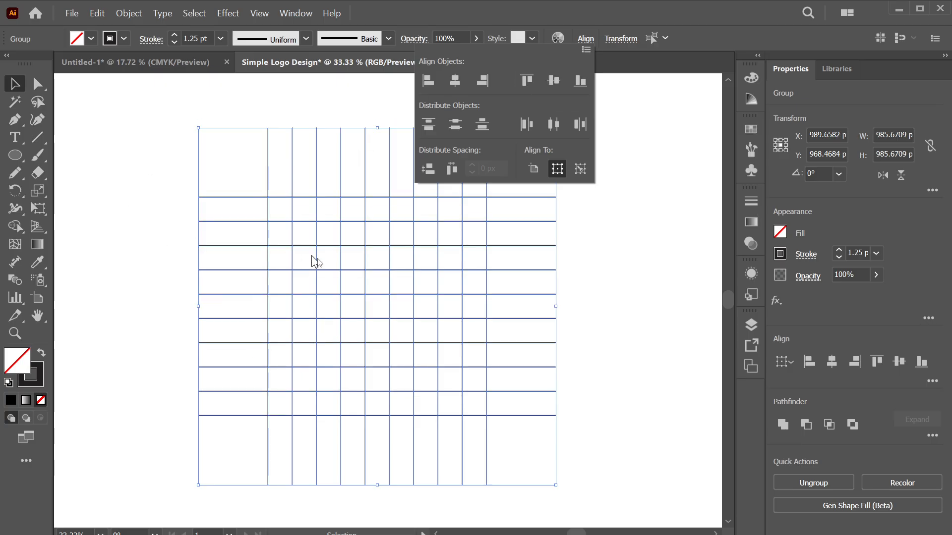
click(164, 303)
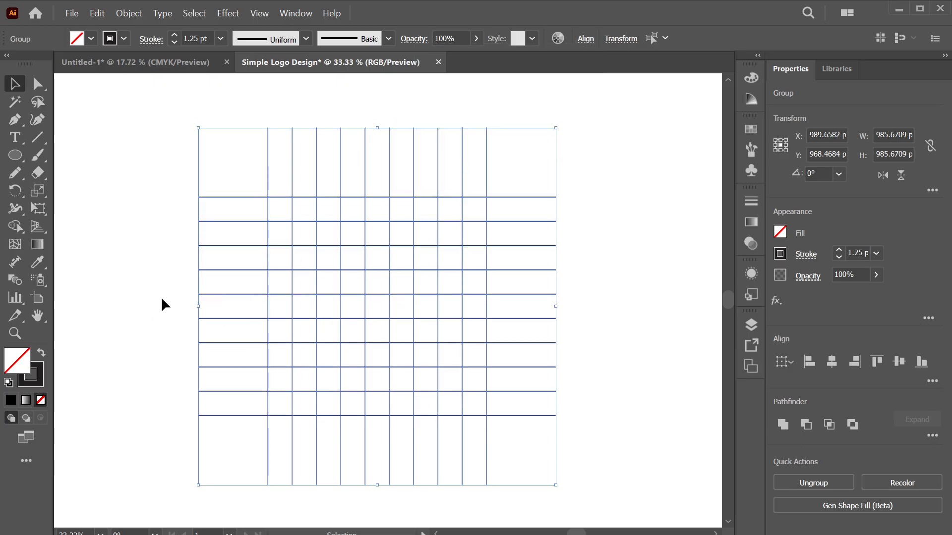
click(115, 234)
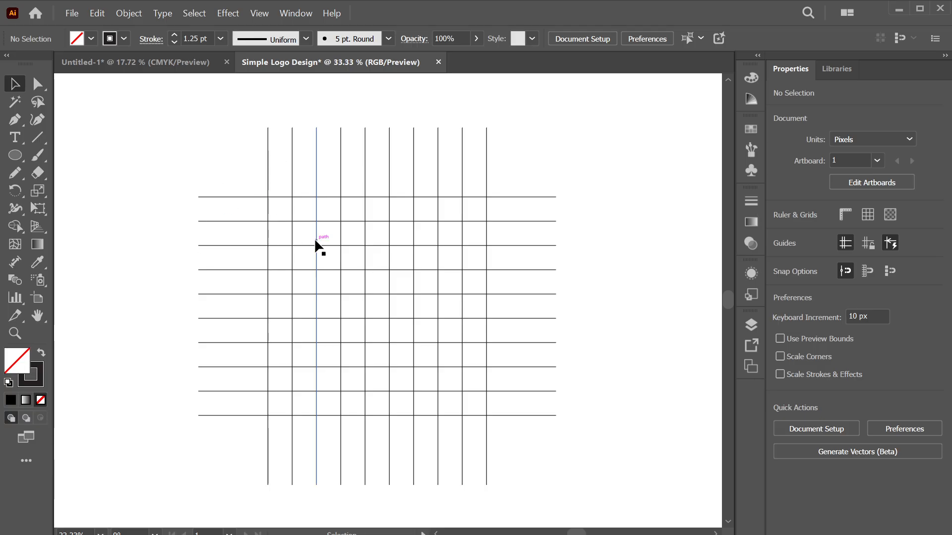
Marquee-select the whole grid and ungroup it into individual lines
drag(183, 148, 432, 305)
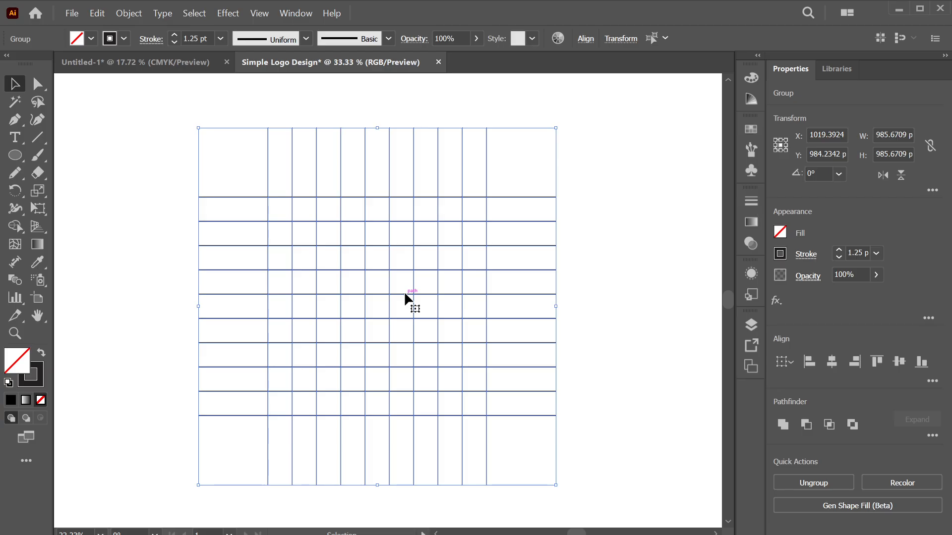
key(ctrl)
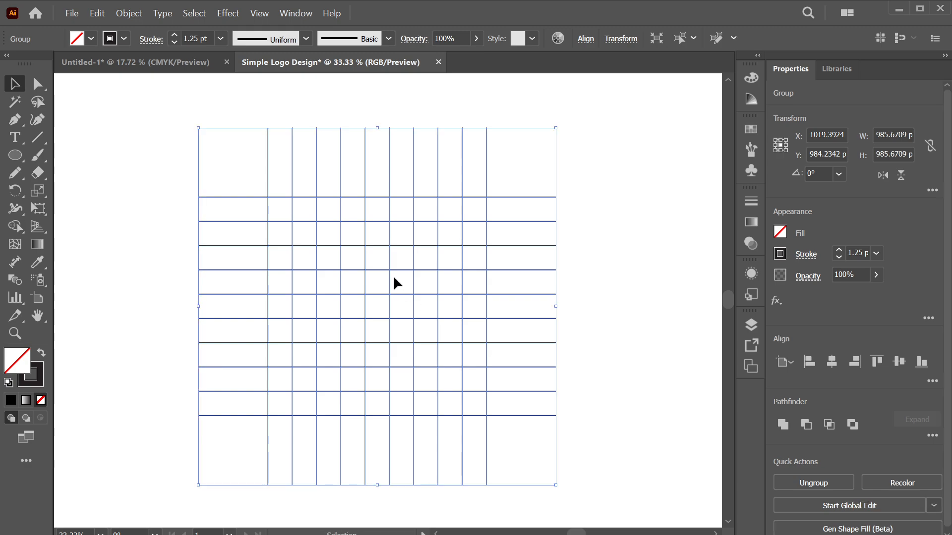
right_click(394, 279)
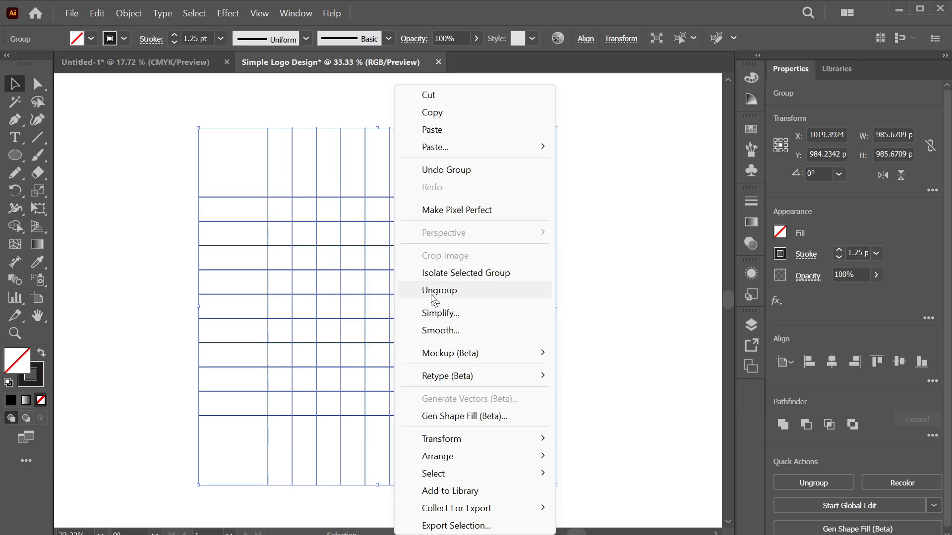
click(148, 256)
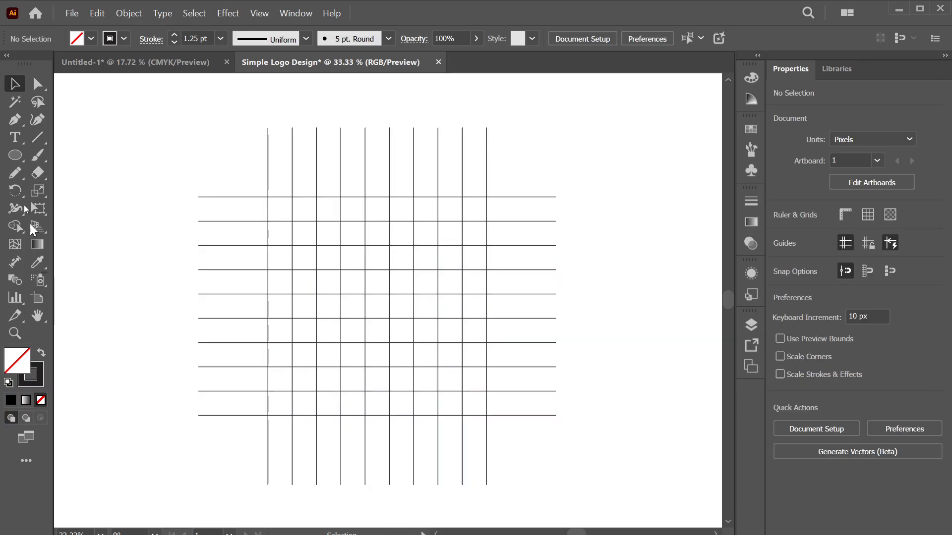
Draw concentric circles from the grid centre with the Ellipse tool, starting with the large outer ring
click(14, 158)
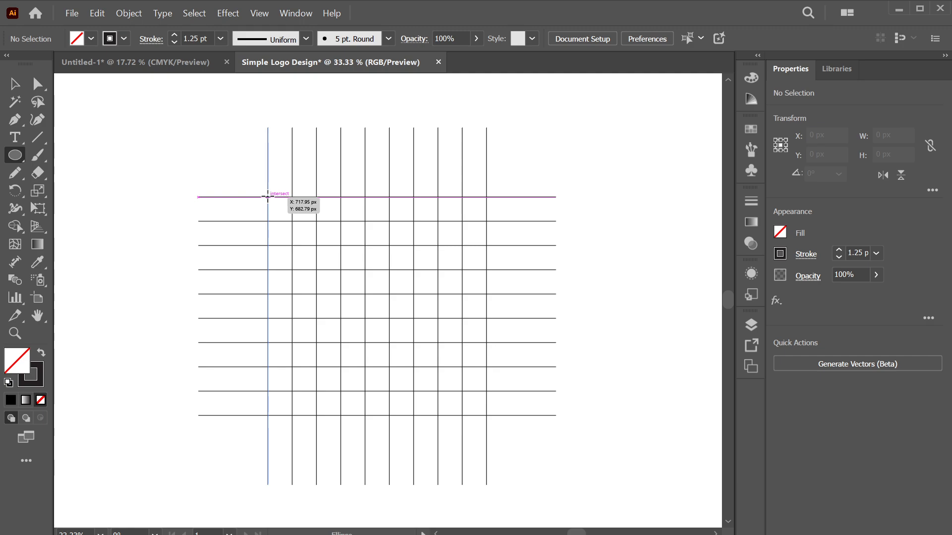
drag(268, 197, 472, 415)
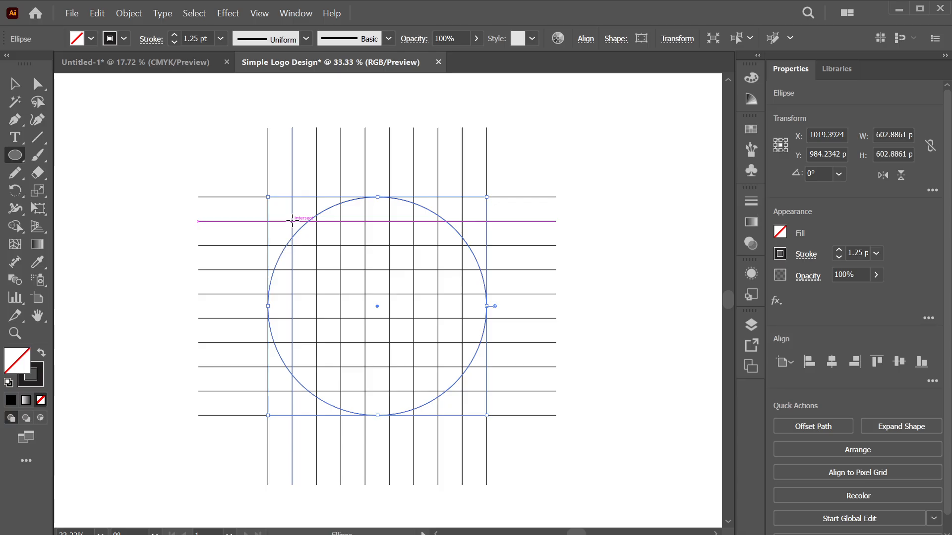
drag(292, 221, 451, 391)
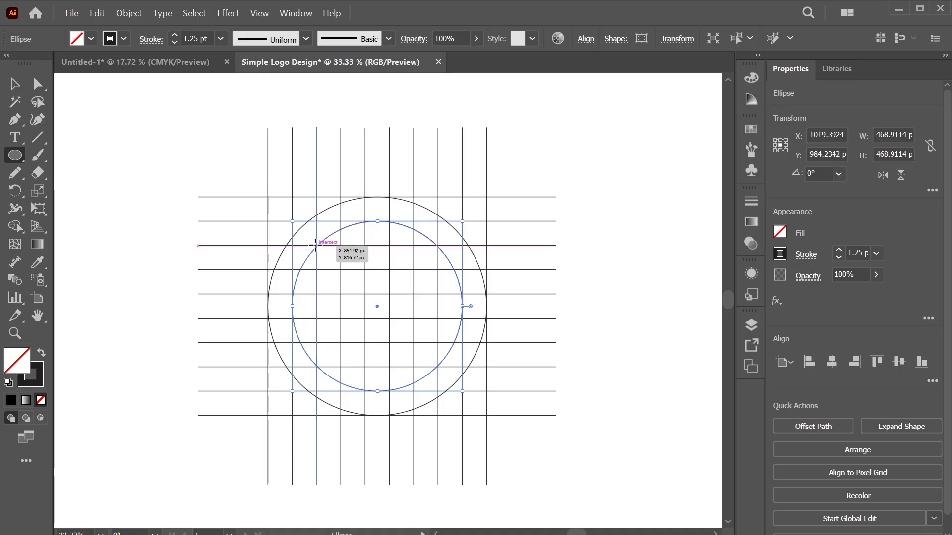
drag(316, 244, 424, 367)
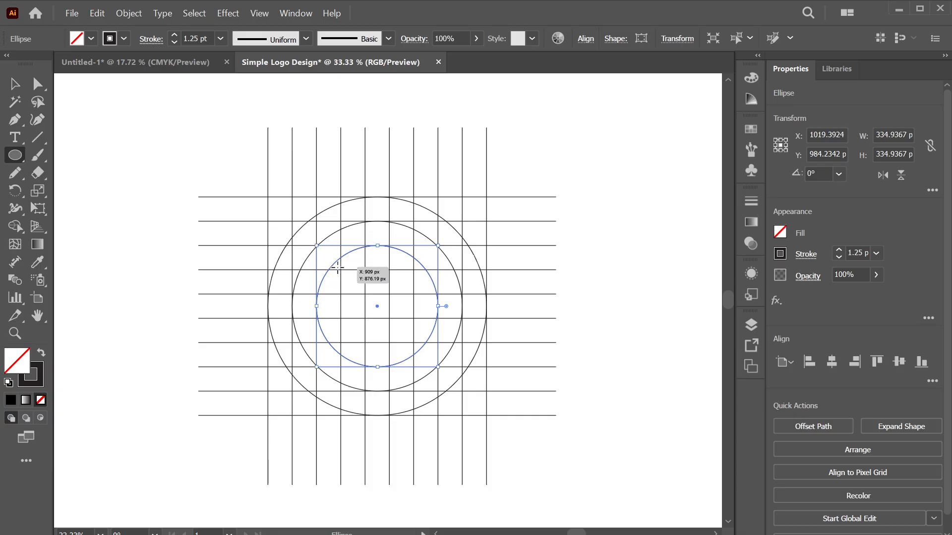
drag(340, 269, 412, 340)
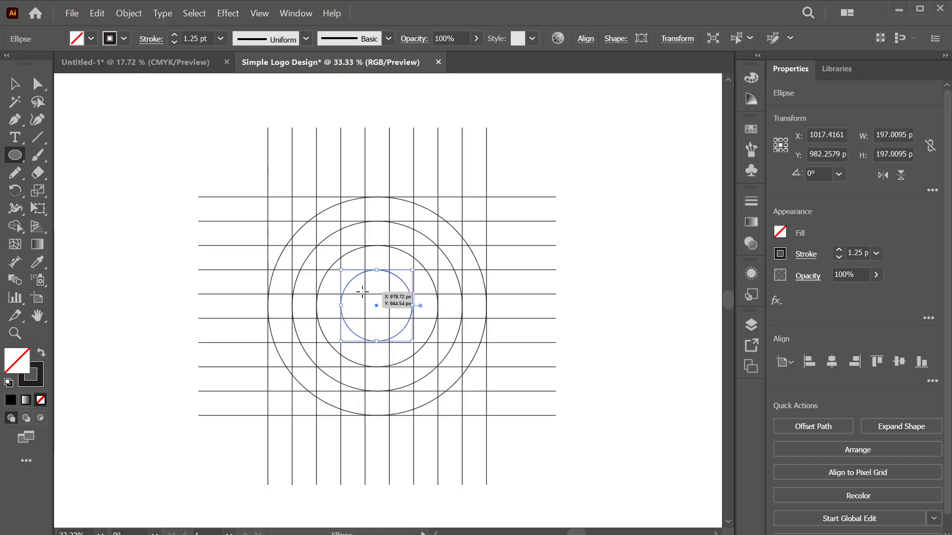
mouse_move(377, 306)
mouse_down()
mouse_move(391, 319)
mouse_move(358, 312)
mouse_up()
key(shift)
key(shift)
key(shift)
key(shift)
key(shift)
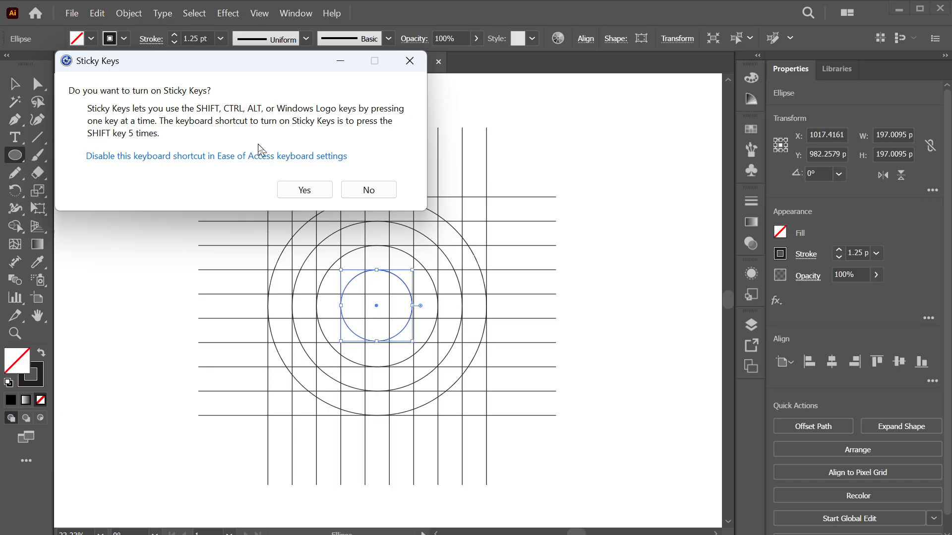
Undo misplaced circles and redraw them, ending with the smallest circle of about 67 px at the centre
key(Escape)
key(ctrl+1)
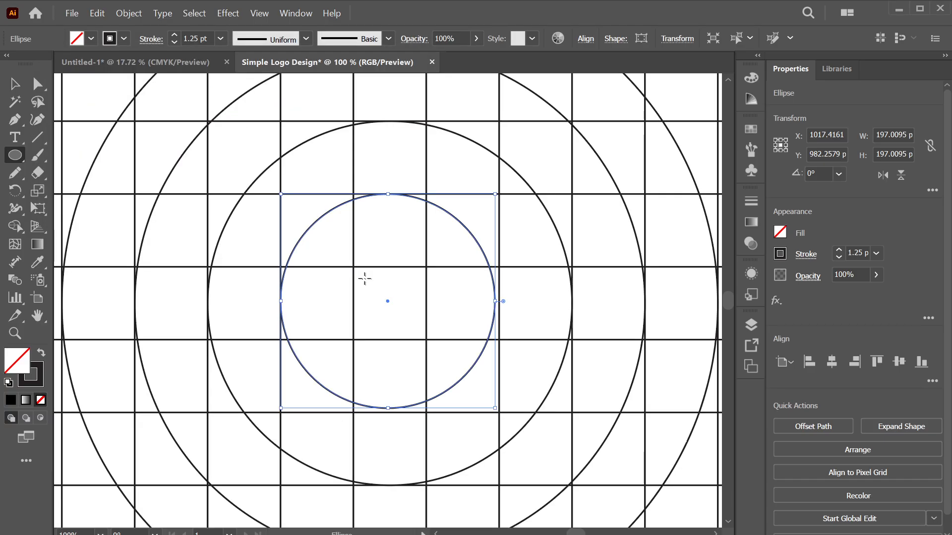
drag(387, 301, 426, 327)
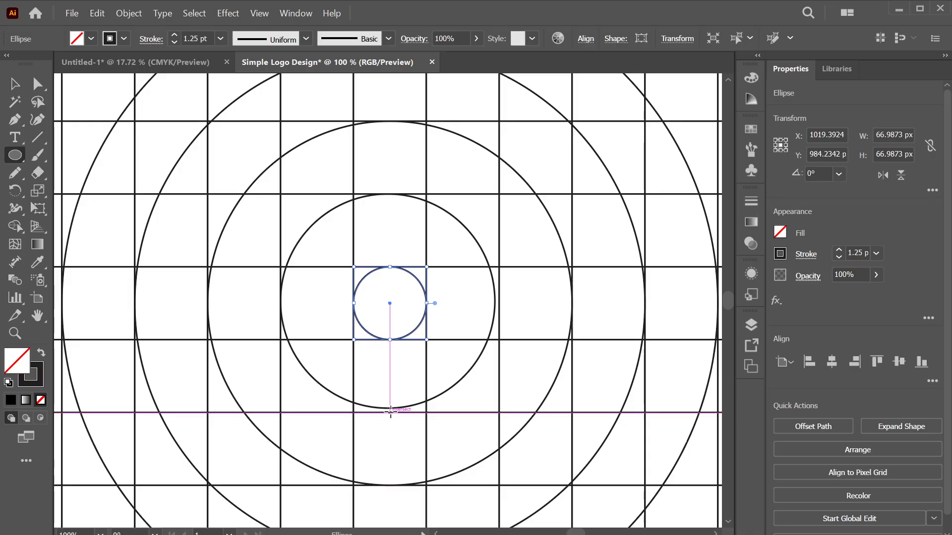
key(ctrl+z)
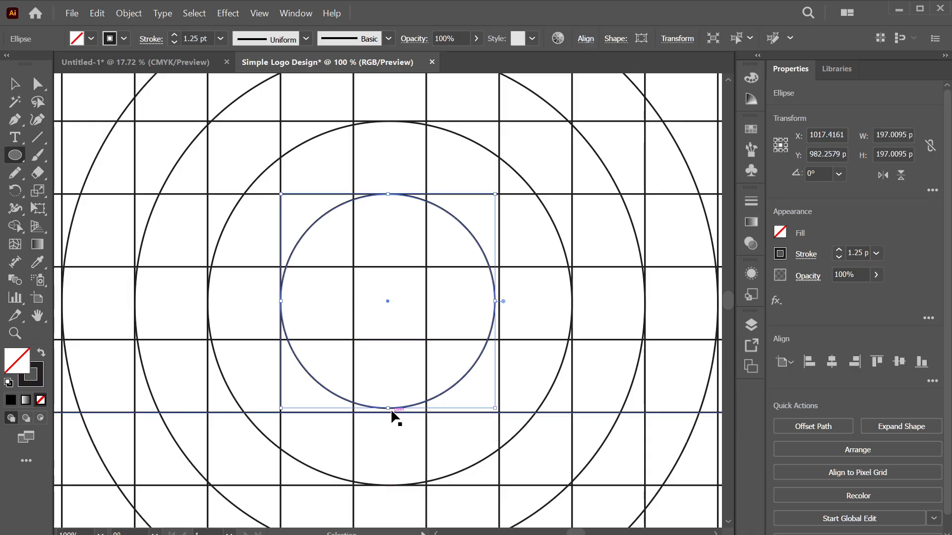
key(ctrl+z)
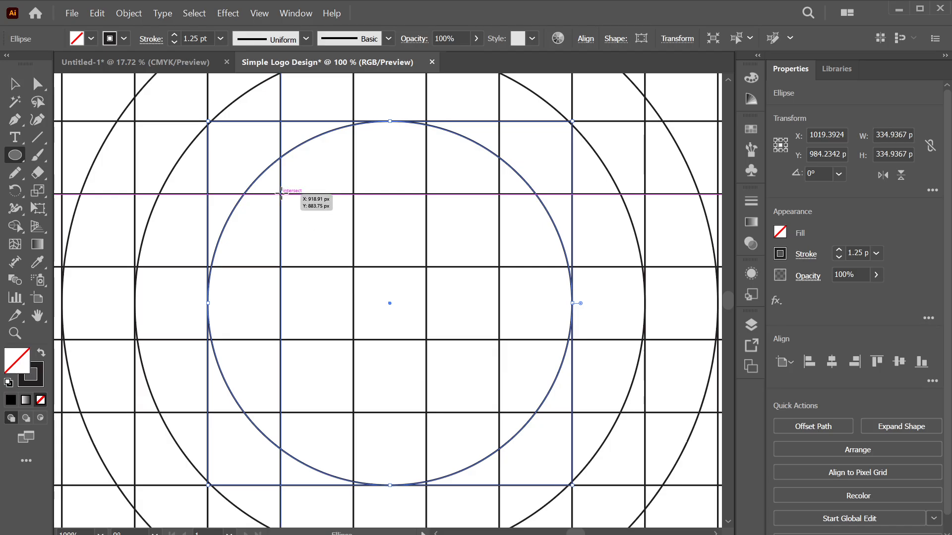
drag(281, 194, 499, 413)
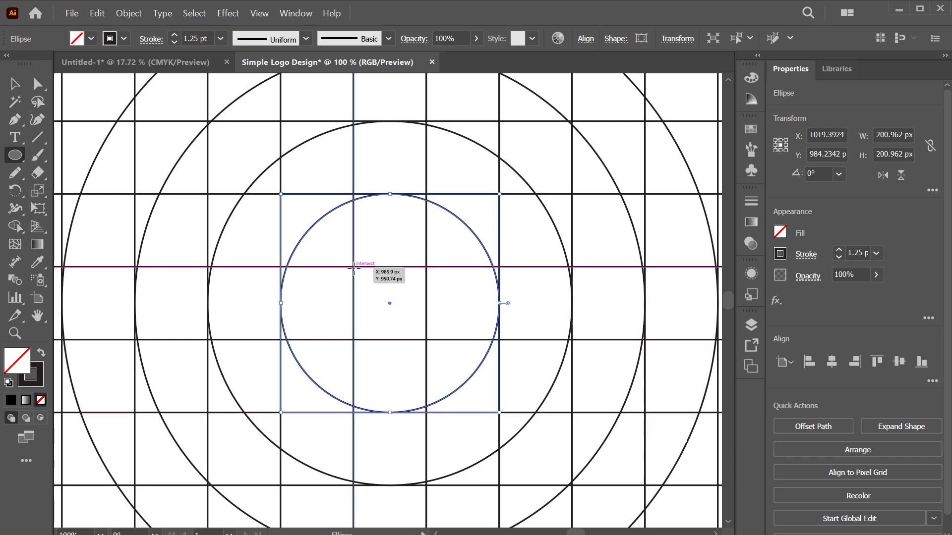
drag(353, 267, 426, 339)
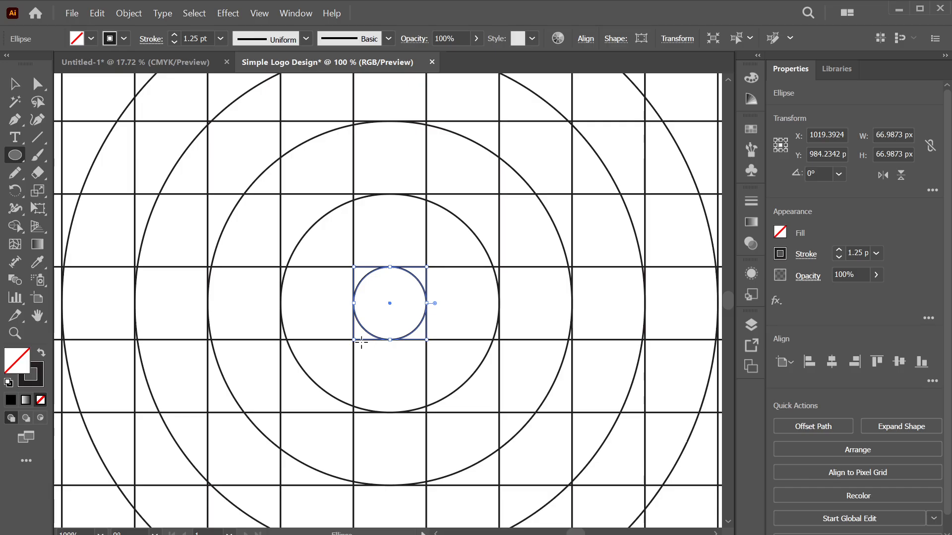
scroll(361, 342, up, 1)
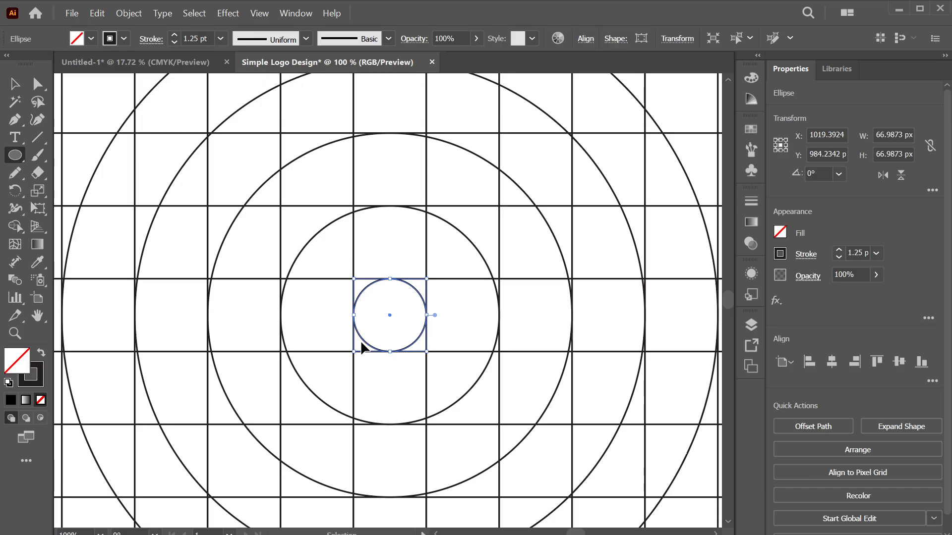
key(ctrl+minus)
key(ctrl+minus)
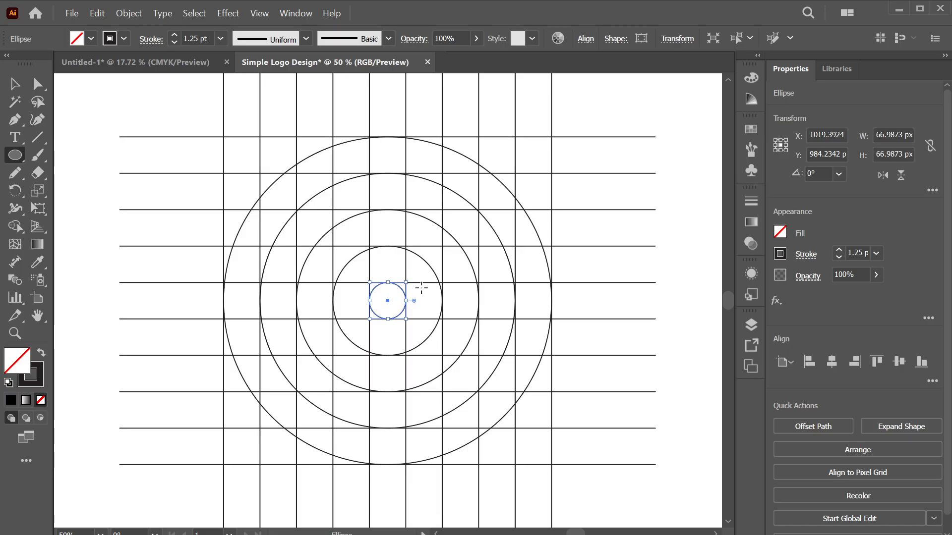
Select all grid lines and the five circles and group them into one 985.67 px square group
click(23, 87)
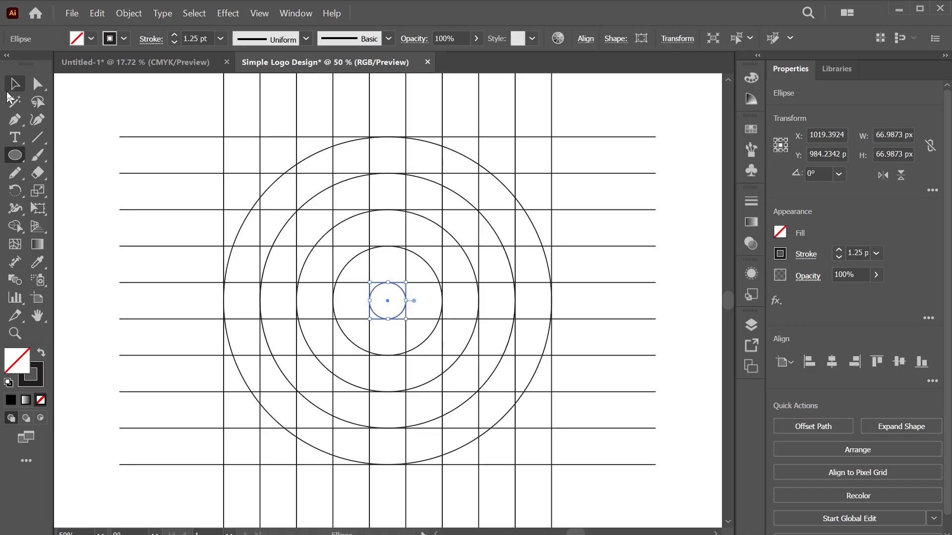
key(ctrl+minus)
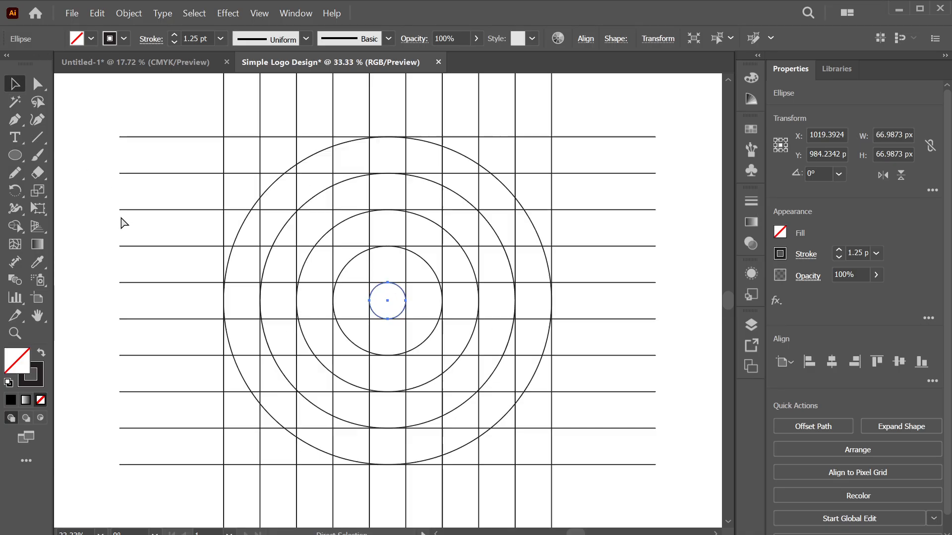
drag(275, 182, 613, 460)
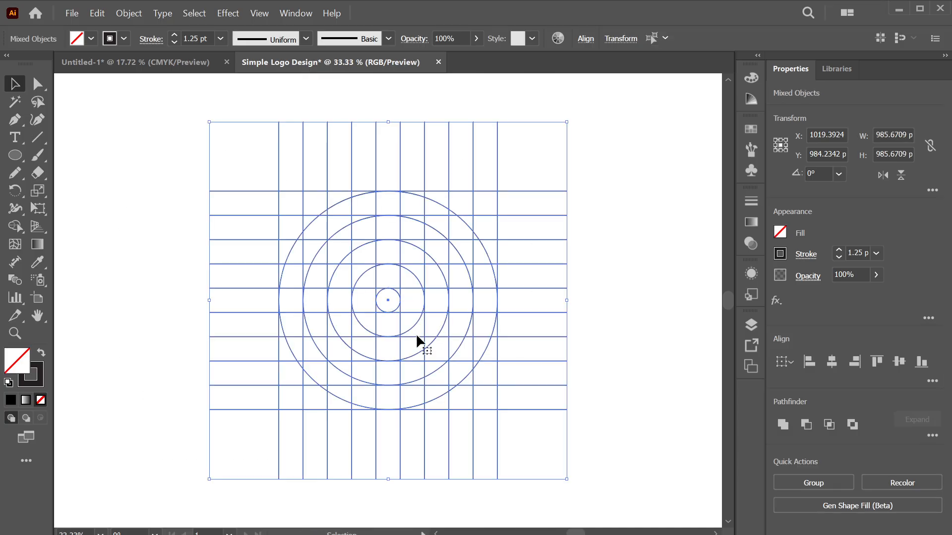
right_click(365, 292)
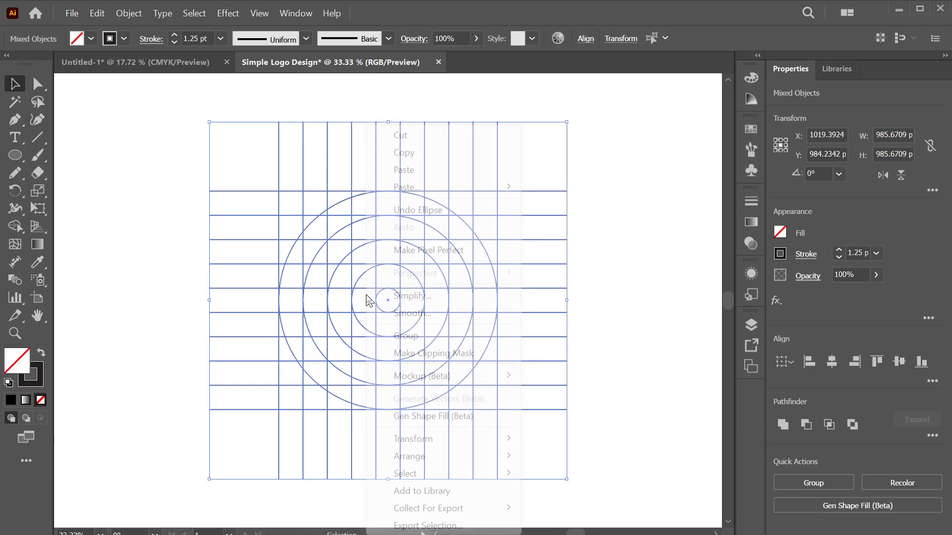
click(430, 338)
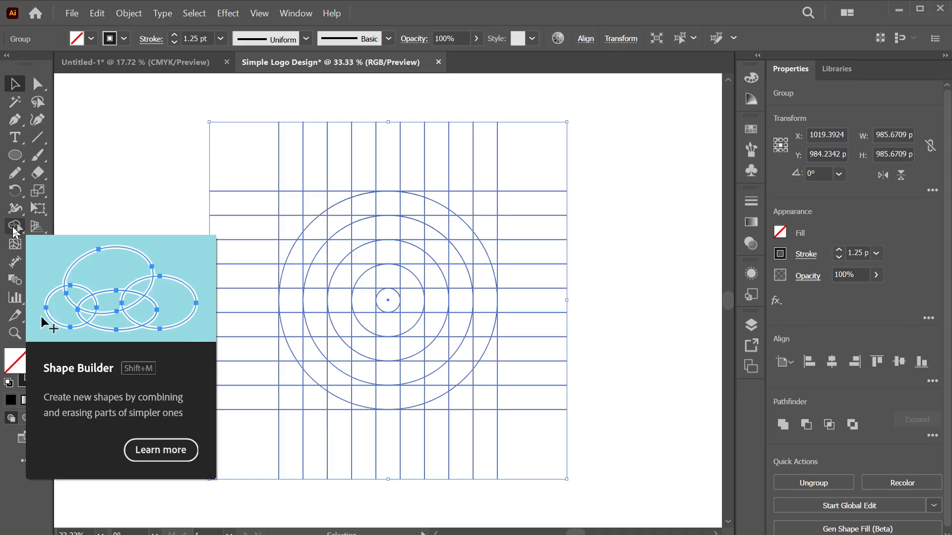
Switch to the Shape Builder tool and set the fill colour to solid black
click(14, 227)
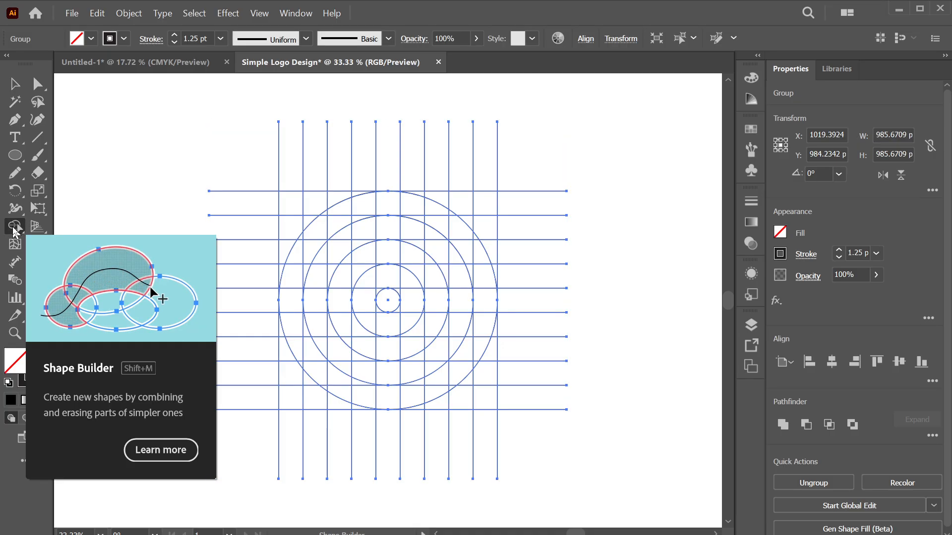
click(91, 38)
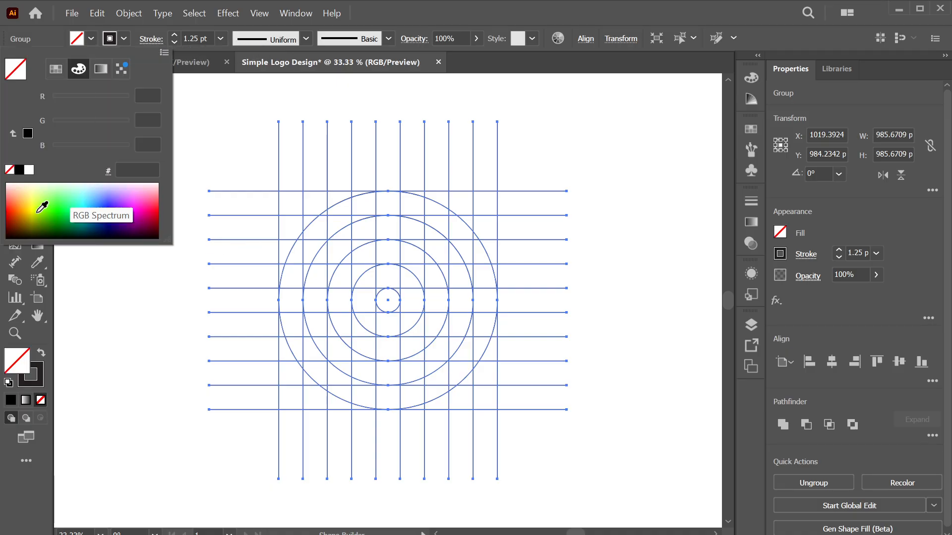
drag(15, 229, 7, 263)
click(15, 238)
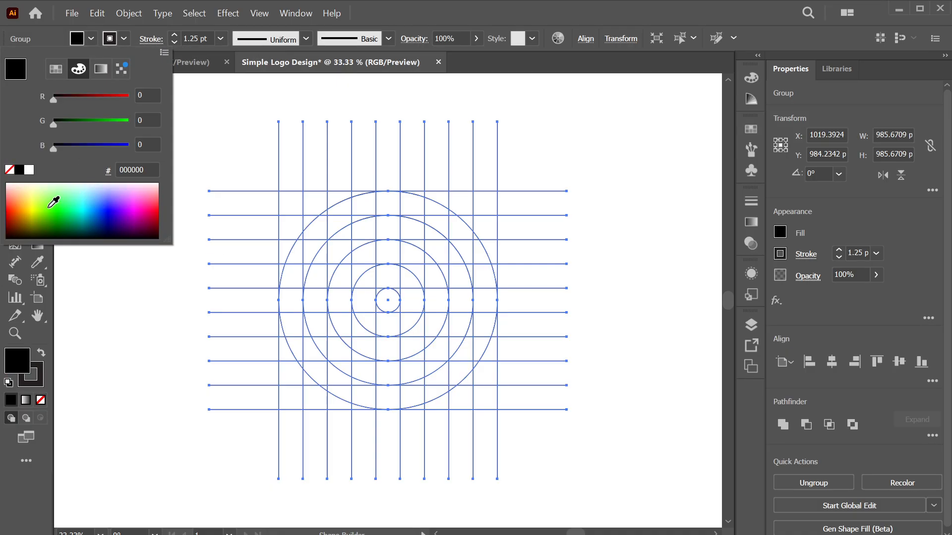
click(93, 39)
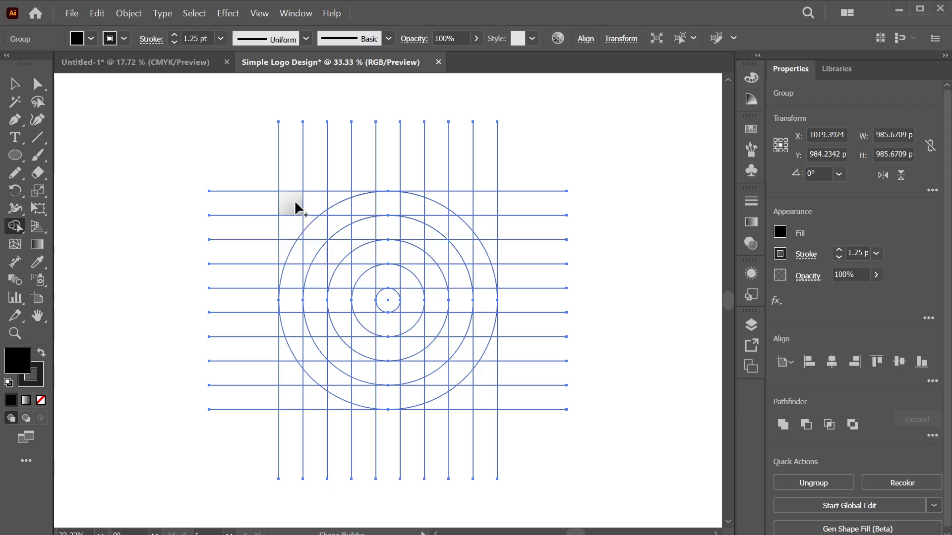
mouse_move(296, 207)
mouse_down()
mouse_move(319, 198)
mouse_move(324, 227)
mouse_move(368, 218)
mouse_move(383, 202)
mouse_move(428, 227)
mouse_move(432, 214)
mouse_move(478, 334)
mouse_move(481, 324)
mouse_move(470, 364)
mouse_move(431, 382)
mouse_up()
mouse_move(374, 401)
mouse_down()
mouse_move(304, 399)
mouse_move(280, 382)
mouse_move(378, 370)
mouse_move(371, 385)
mouse_move(308, 386)
mouse_move(284, 340)
mouse_move(310, 357)
mouse_move(317, 344)
mouse_move(307, 328)
mouse_move(276, 326)
mouse_move(382, 327)
mouse_up()
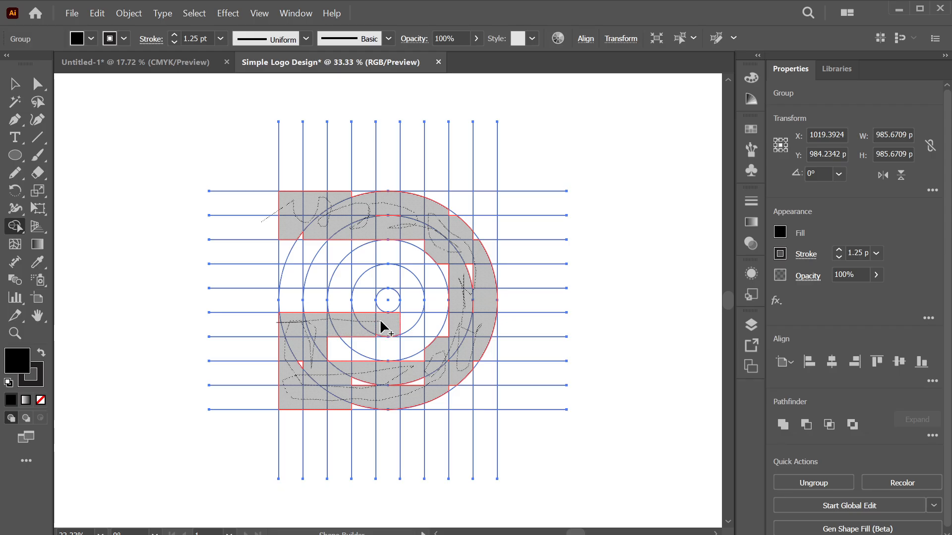
drag(383, 327, 383, 327)
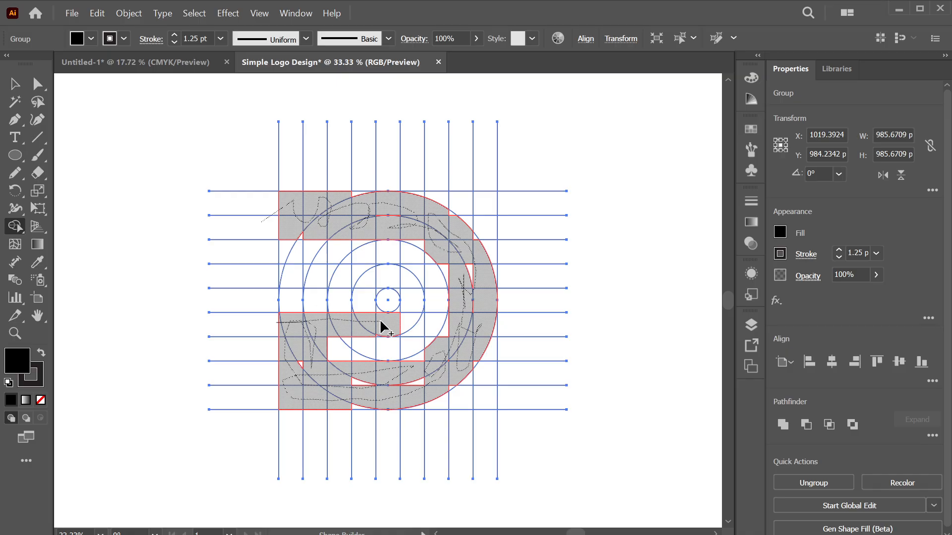
drag(382, 327, 383, 328)
key(ctrl+z)
key(ctrl+z)
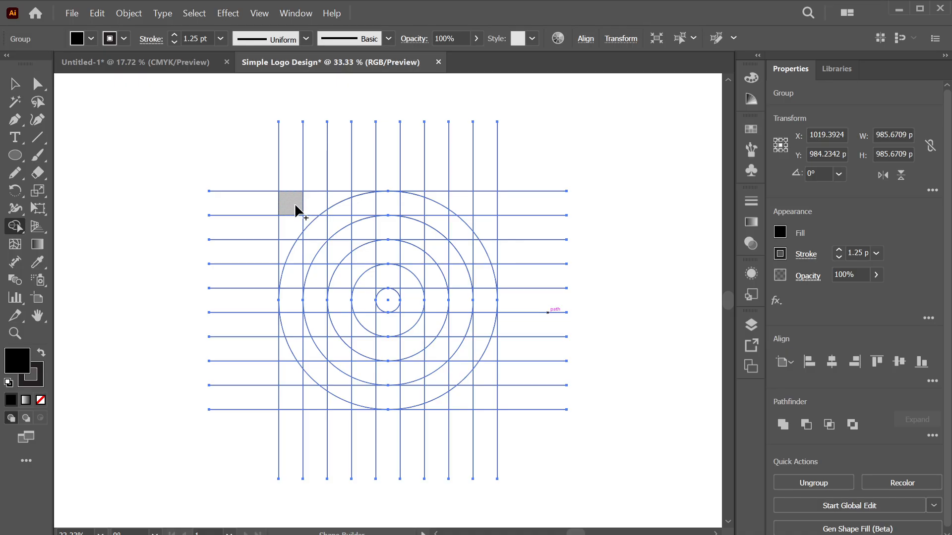
Merge the top-row regions, the circle's right side and the left-edge regions into black D shapes
mouse_move(296, 206)
mouse_down()
mouse_move(362, 206)
mouse_move(346, 197)
mouse_move(444, 210)
mouse_move(445, 219)
mouse_move(414, 211)
mouse_move(455, 233)
mouse_up()
mouse_move(476, 262)
mouse_down()
mouse_move(483, 337)
mouse_move(468, 359)
mouse_move(366, 407)
mouse_move(288, 401)
mouse_move(361, 392)
mouse_move(292, 398)
mouse_move(286, 297)
mouse_move(383, 298)
mouse_move(288, 309)
mouse_move(283, 352)
mouse_move(297, 361)
mouse_move(296, 403)
mouse_move(329, 389)
mouse_move(441, 386)
mouse_move(406, 387)
mouse_up()
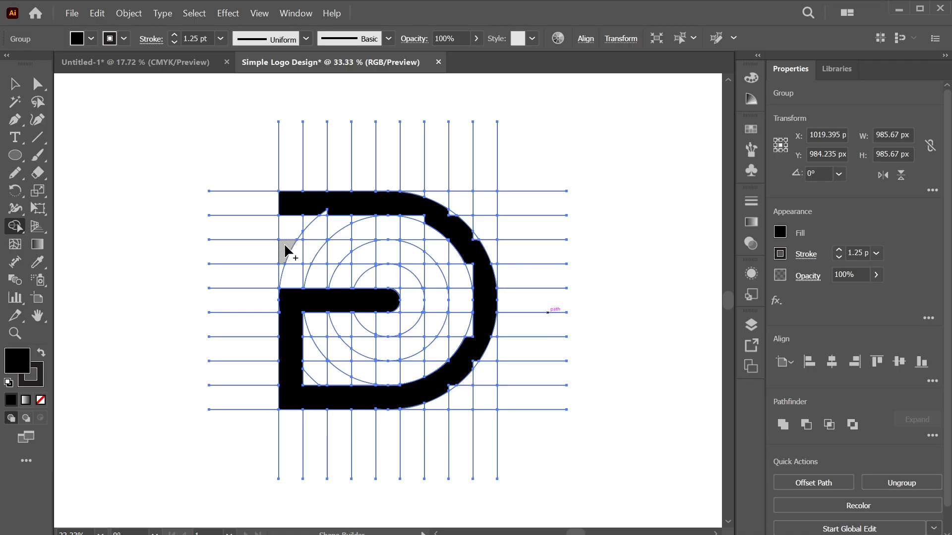
mouse_move(286, 247)
mouse_down()
mouse_move(395, 254)
mouse_move(430, 278)
mouse_move(431, 320)
mouse_move(406, 347)
mouse_move(337, 352)
mouse_move(343, 343)
mouse_move(381, 351)
mouse_move(429, 338)
mouse_move(437, 299)
mouse_move(425, 262)
mouse_move(367, 247)
mouse_move(314, 260)
mouse_up()
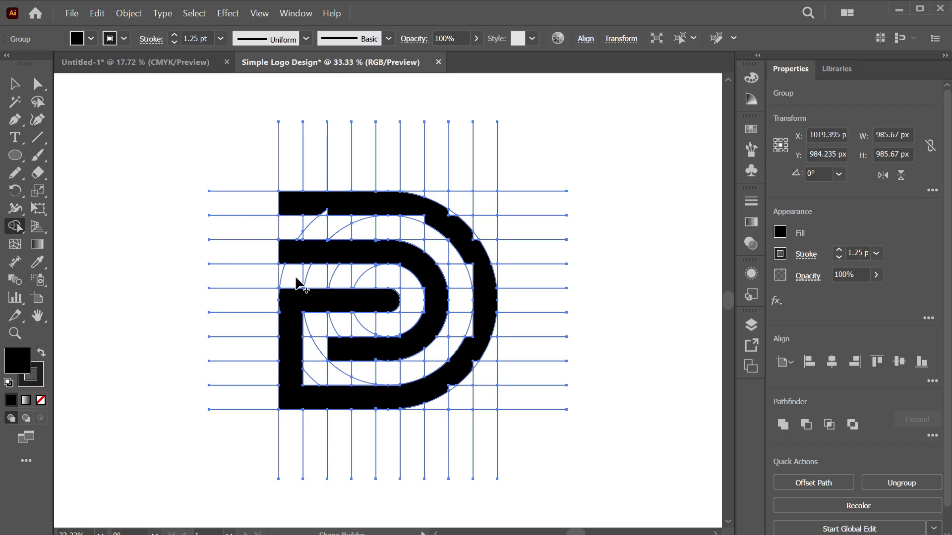
key(ctrl)
Merge the small triangle into the top band, the white notch into the outer band, and the left bar regions
alt+scroll(296, 282, up, 3)
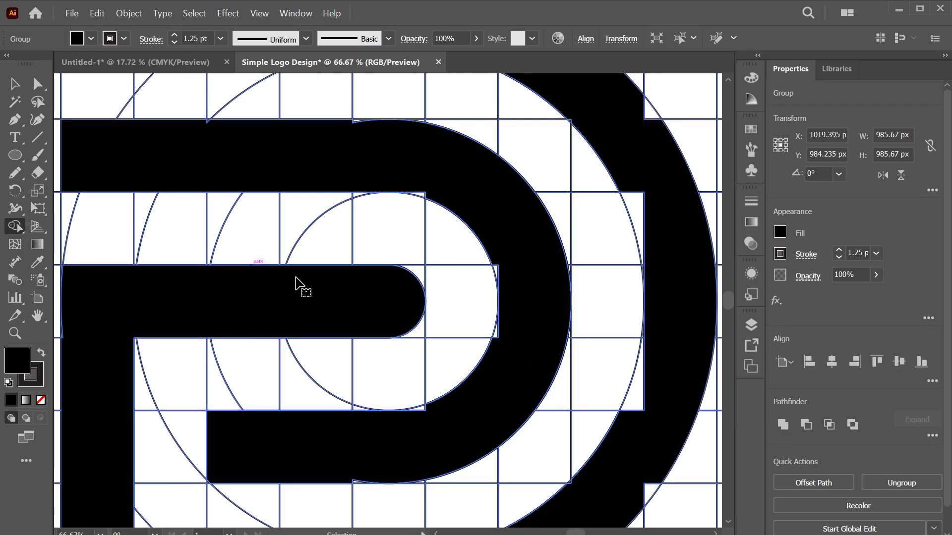
scroll(296, 282, up, 5)
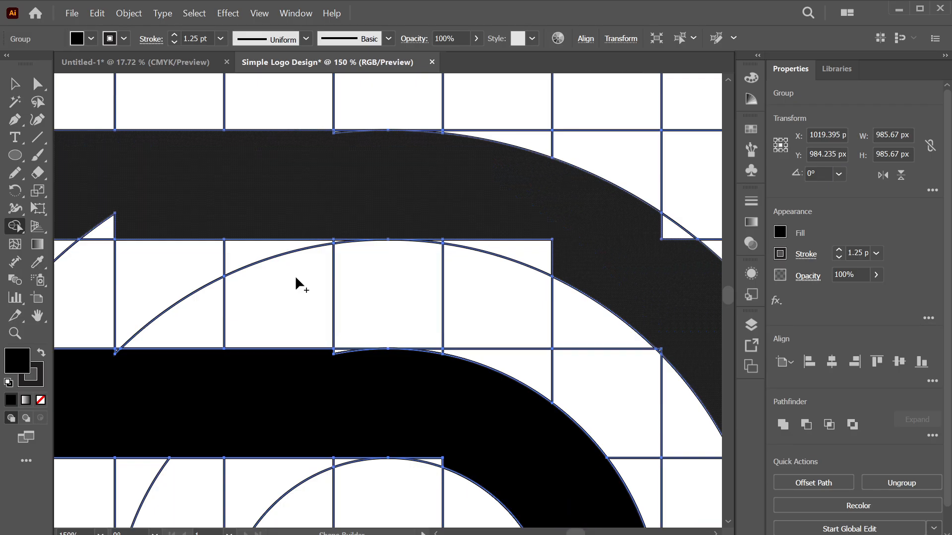
scroll(296, 279, right, 2)
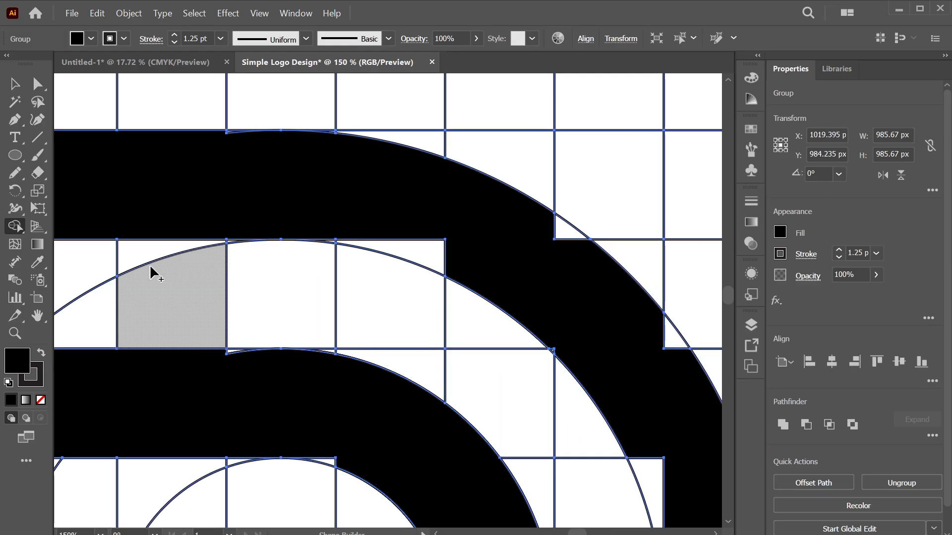
scroll(151, 272, left, 4)
drag(166, 235, 387, 212)
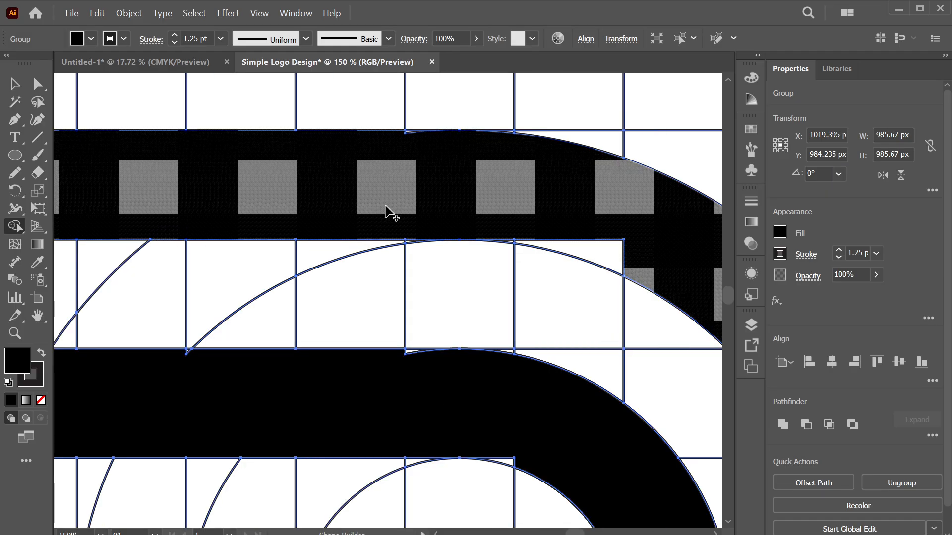
scroll(386, 212, left, 1)
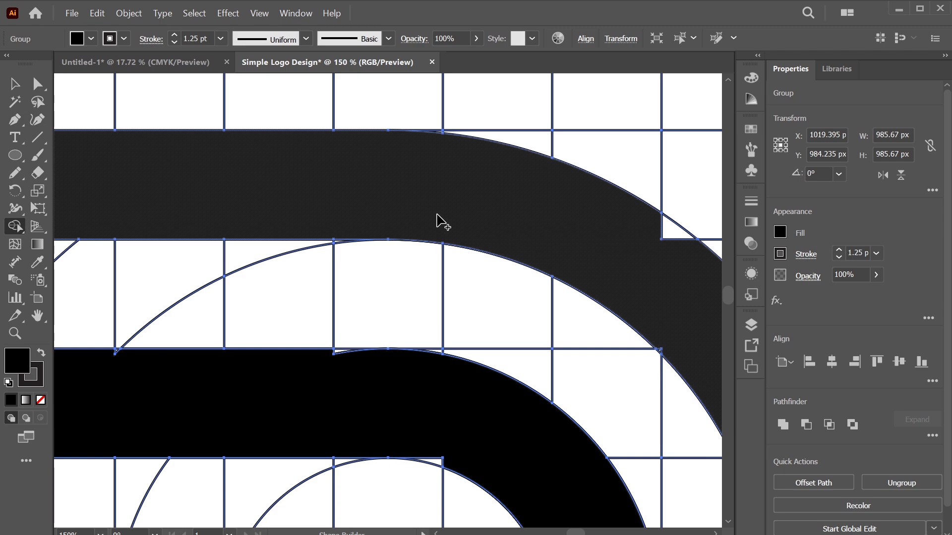
scroll(438, 220, right, 5)
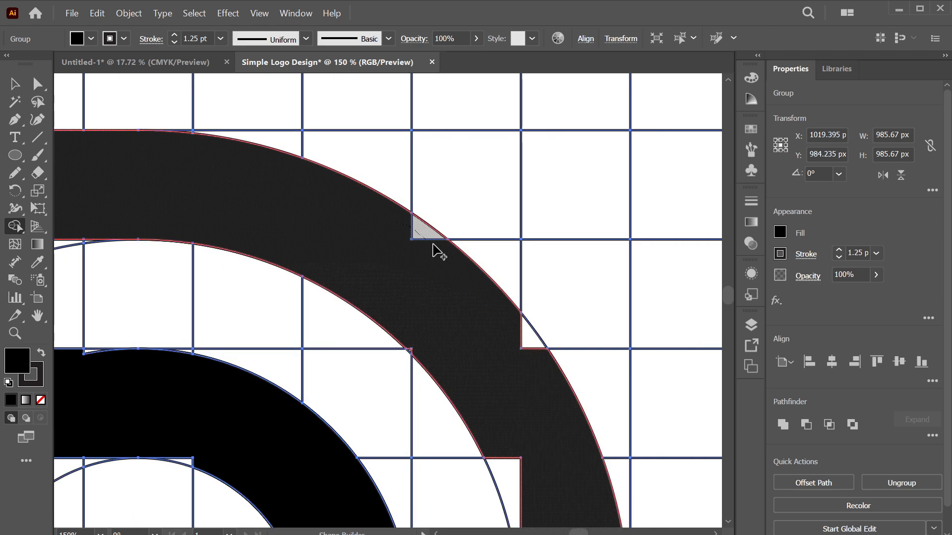
drag(440, 252, 426, 229)
scroll(533, 347, down, 3)
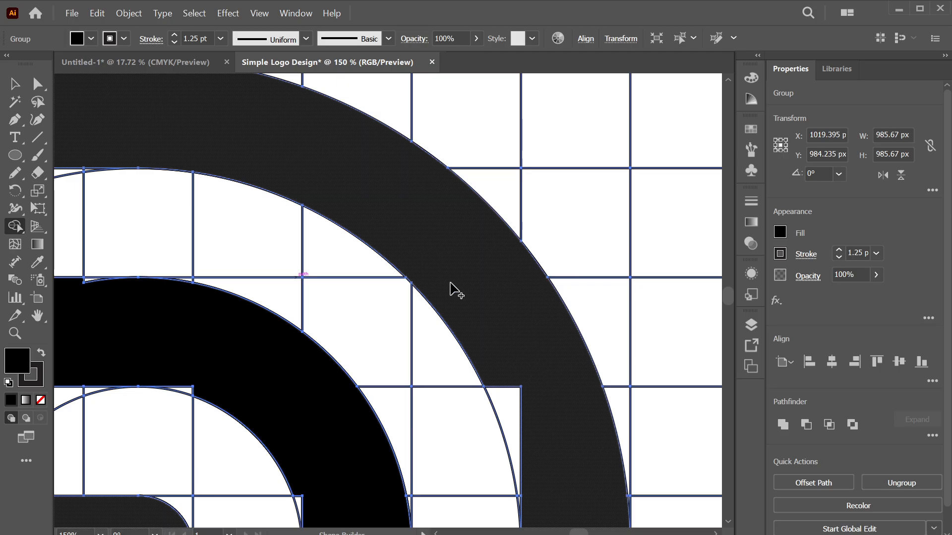
scroll(542, 342, down, 5)
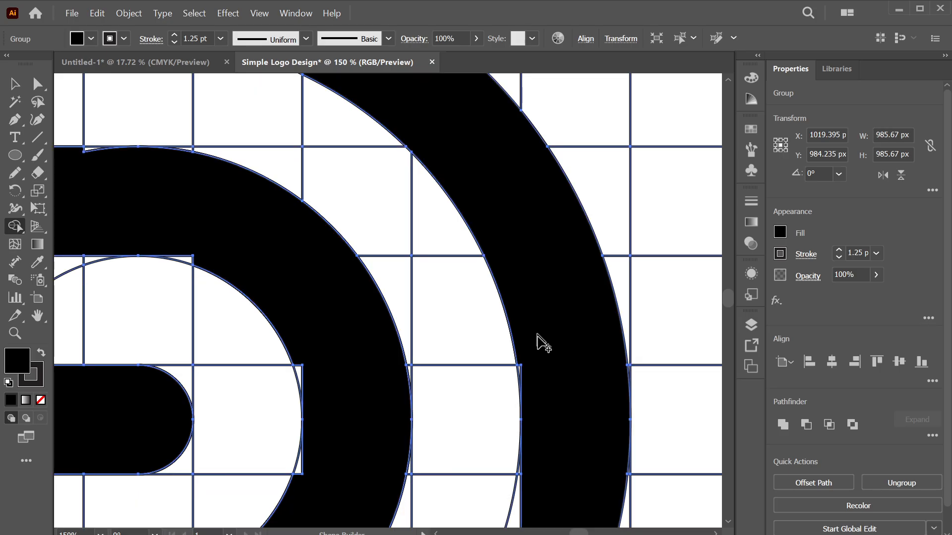
scroll(540, 337, down, 5)
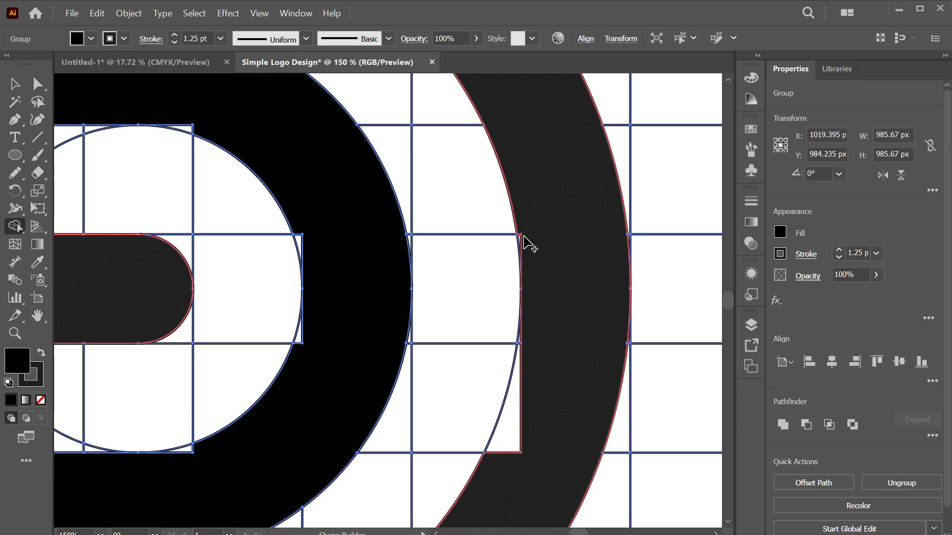
drag(524, 240, 547, 316)
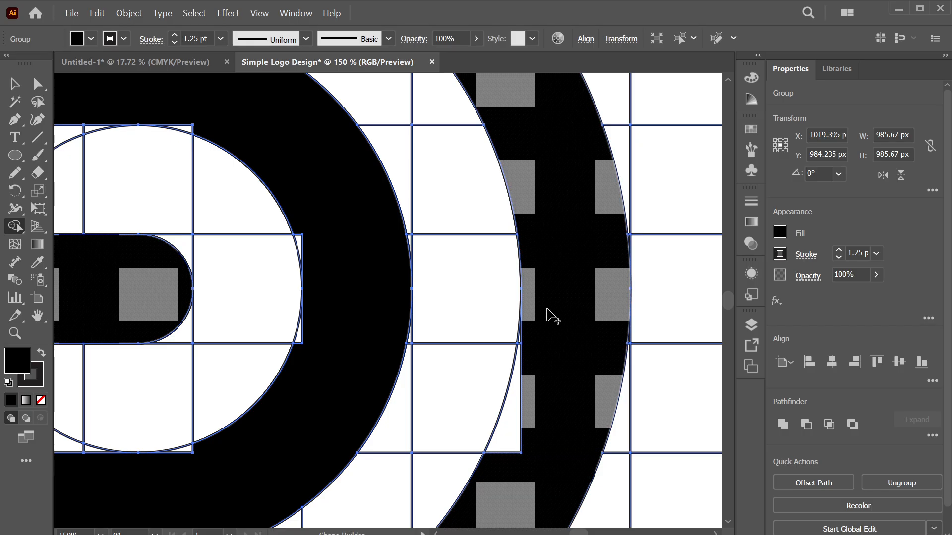
Merge the F-shaped region into one solid shape and start joining the ring region to its neighbour
scroll(535, 278, down, 5)
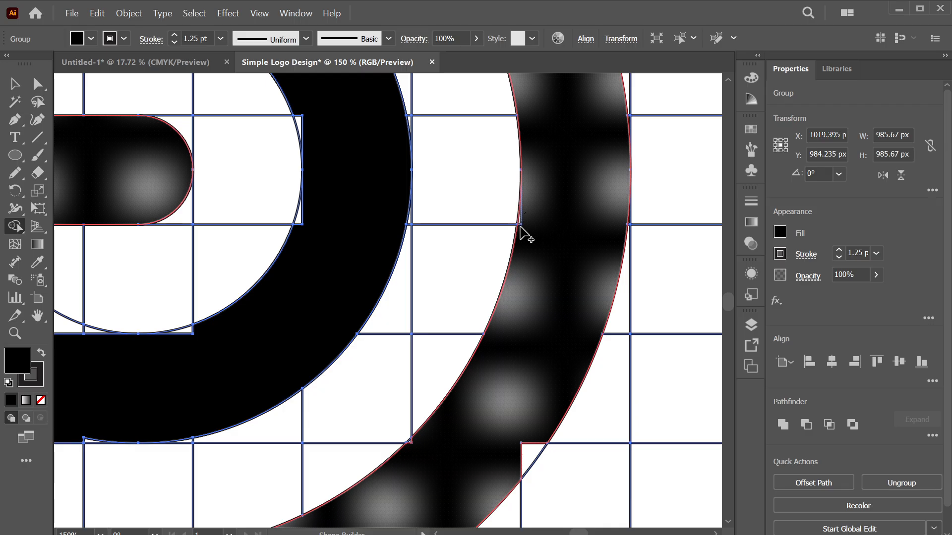
scroll(523, 278, down, 6)
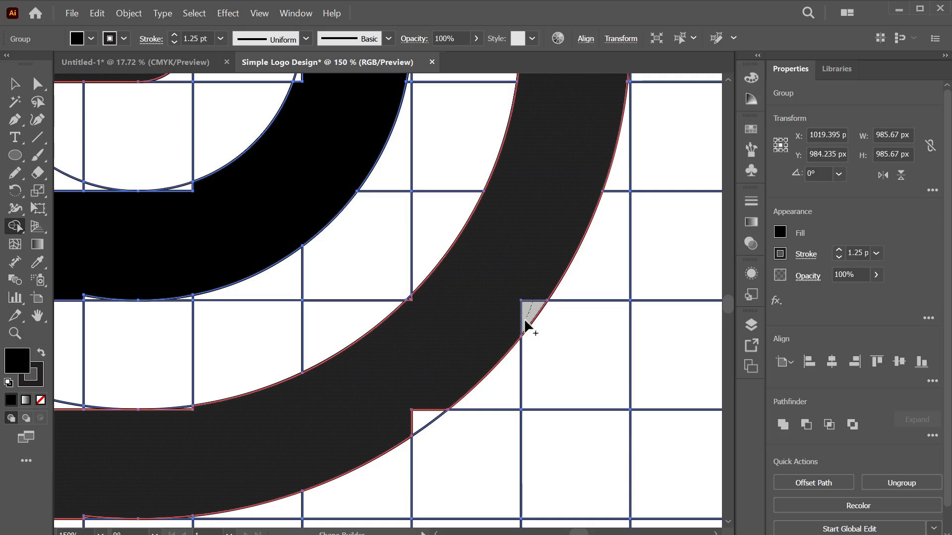
scroll(525, 324, down, 4)
scroll(444, 224, right, 1)
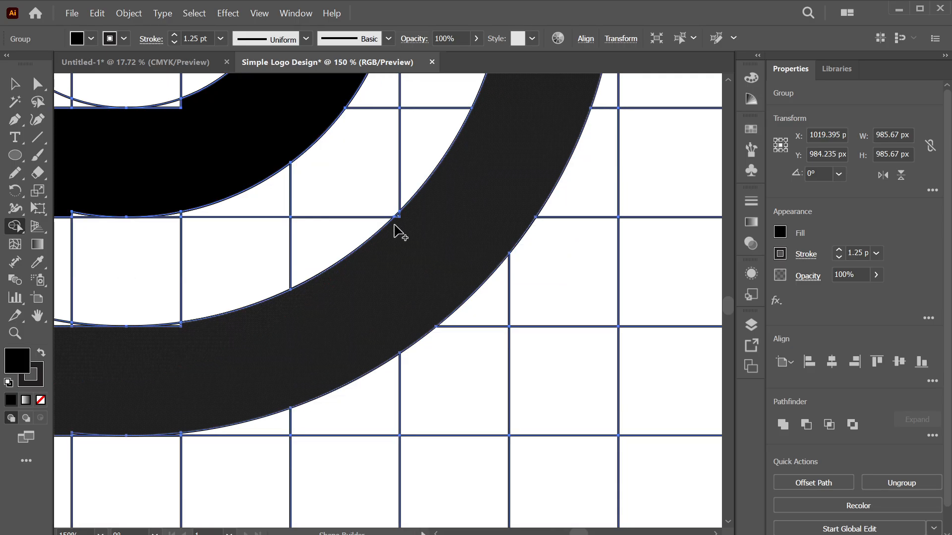
scroll(385, 285, left, 3)
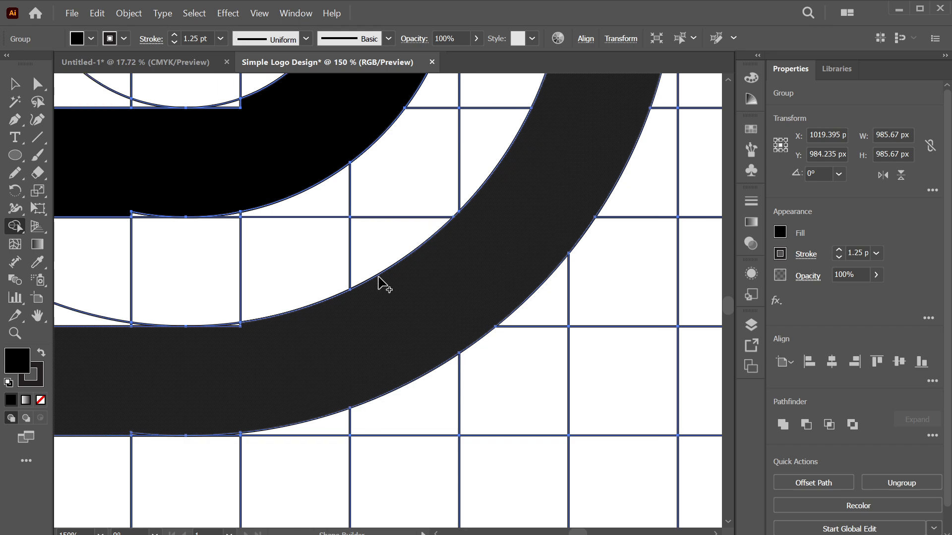
scroll(333, 370, down, 3)
scroll(334, 370, left, 8)
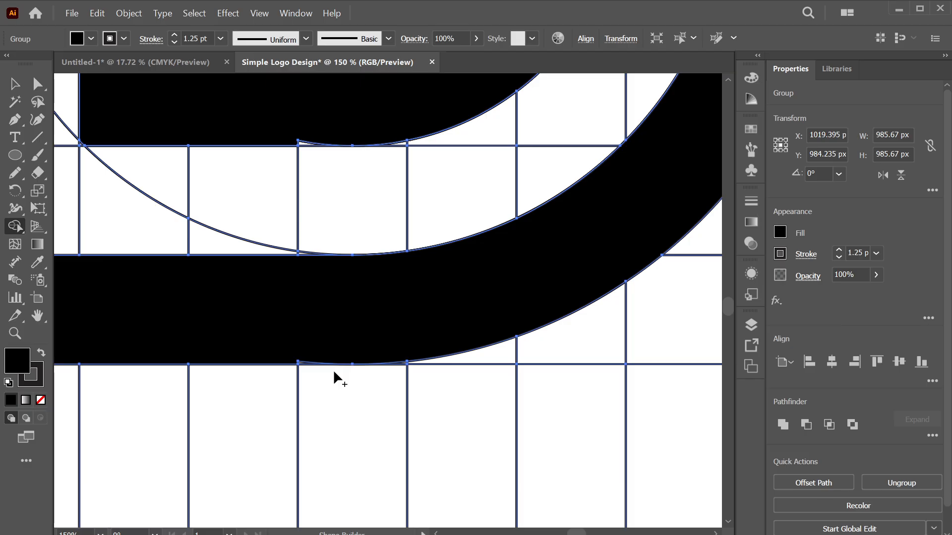
scroll(306, 332, left, 1)
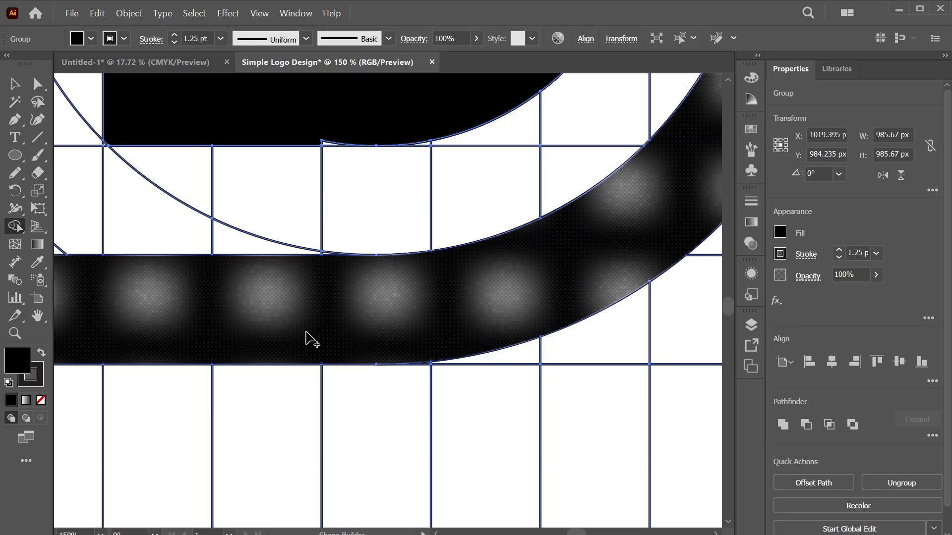
scroll(187, 277, up, 5)
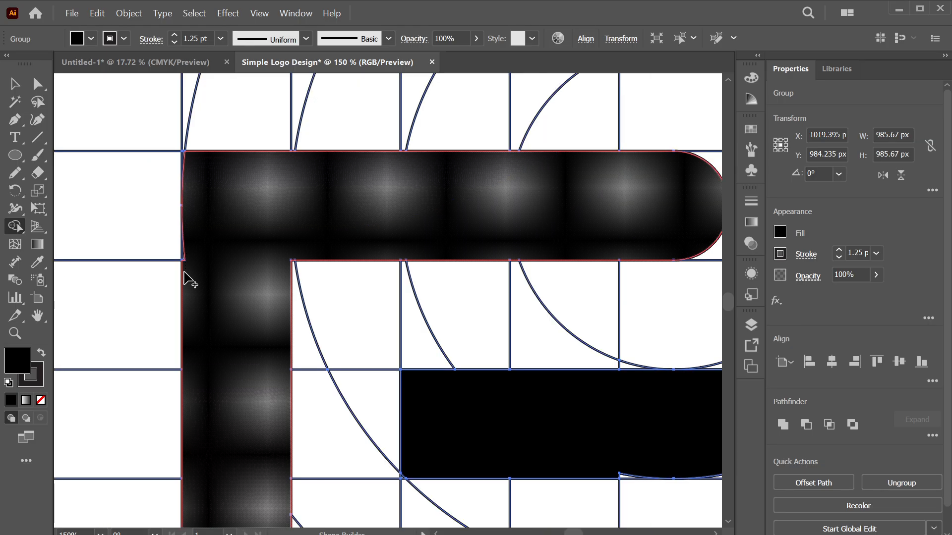
click(201, 253)
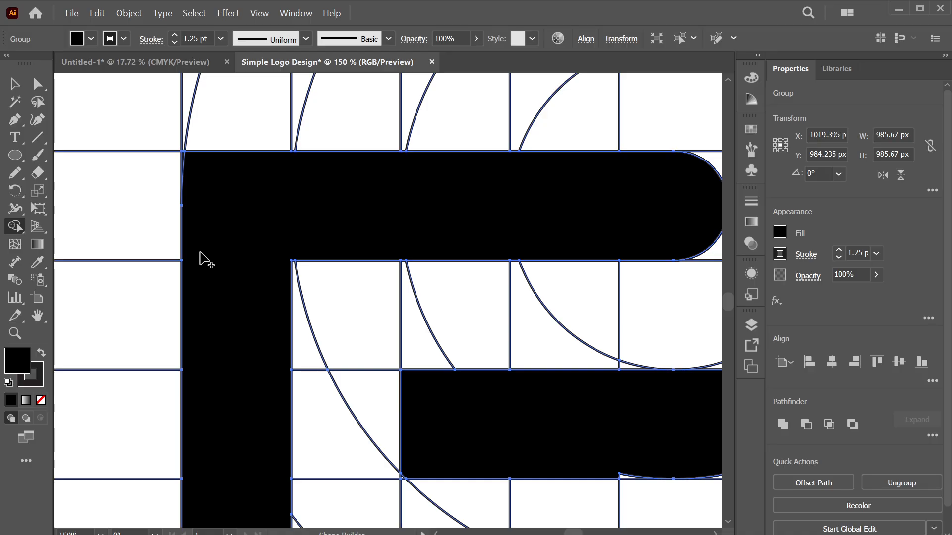
scroll(298, 287, down, 5)
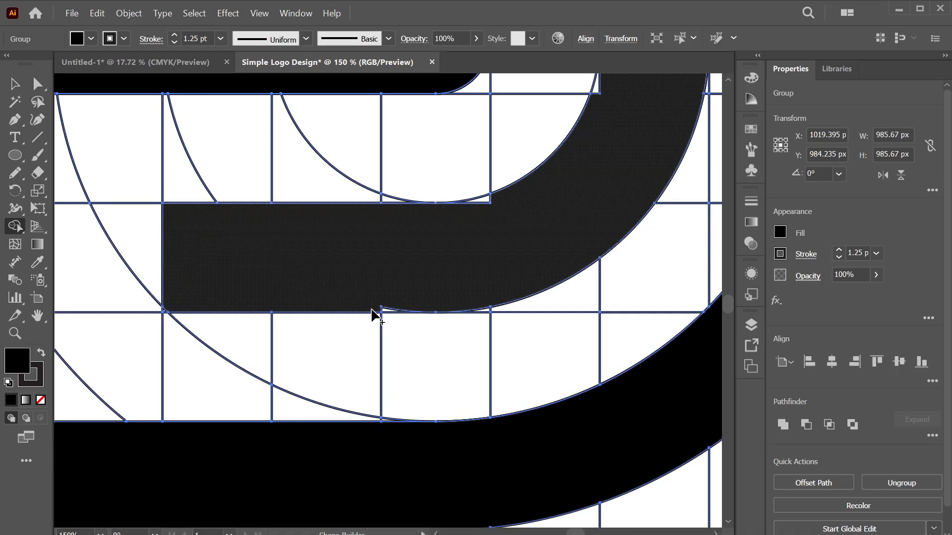
drag(380, 308, 396, 308)
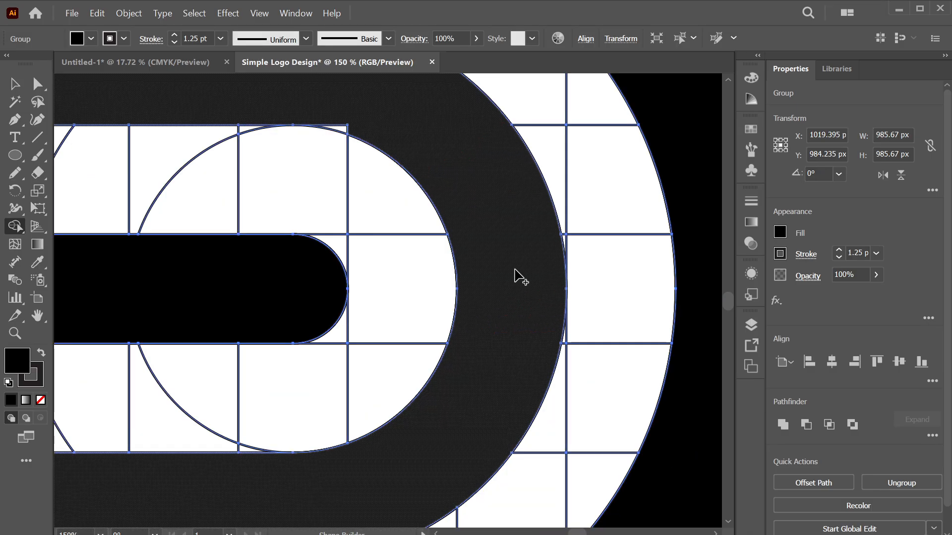
Pan across the artwork and zoom out to view the whole D logo
scroll(440, 182, up, 2)
scroll(440, 183, right, 2)
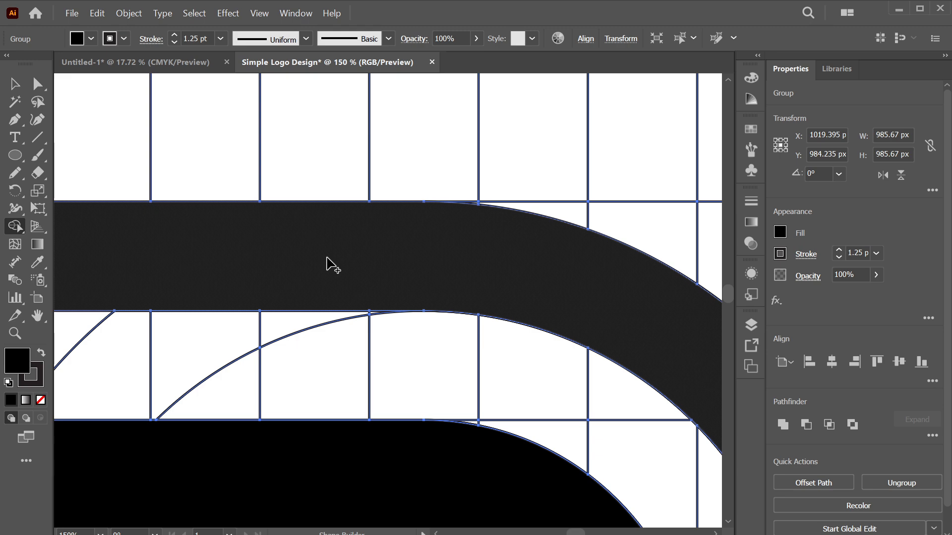
key(ctrl+0)
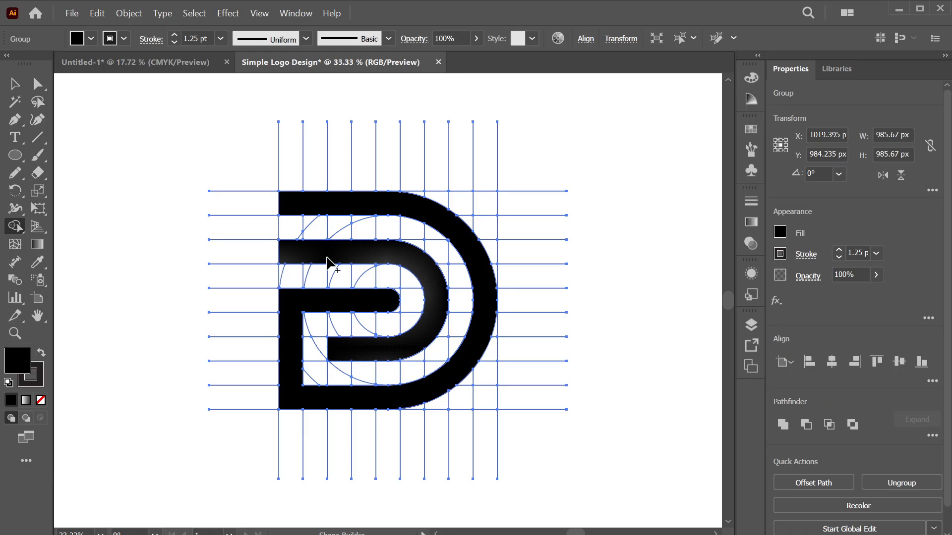
Merge the D's inner band into one shape, then ungroup the logo group and box-select the D shapes
click(327, 261)
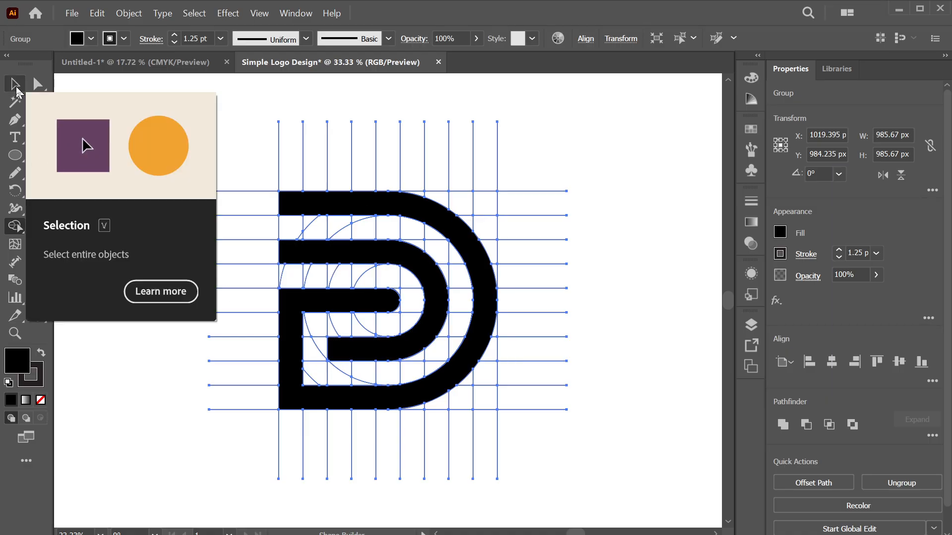
click(15, 85)
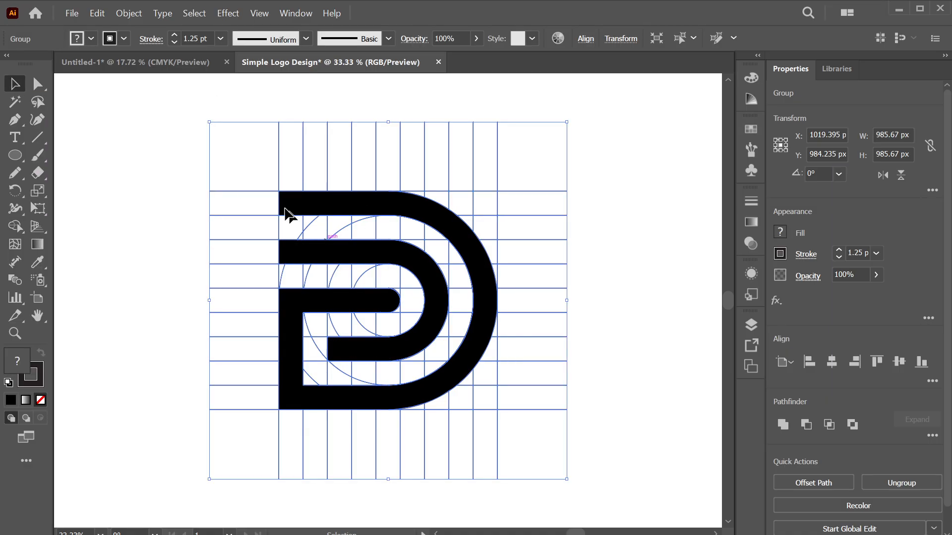
right_click(303, 149)
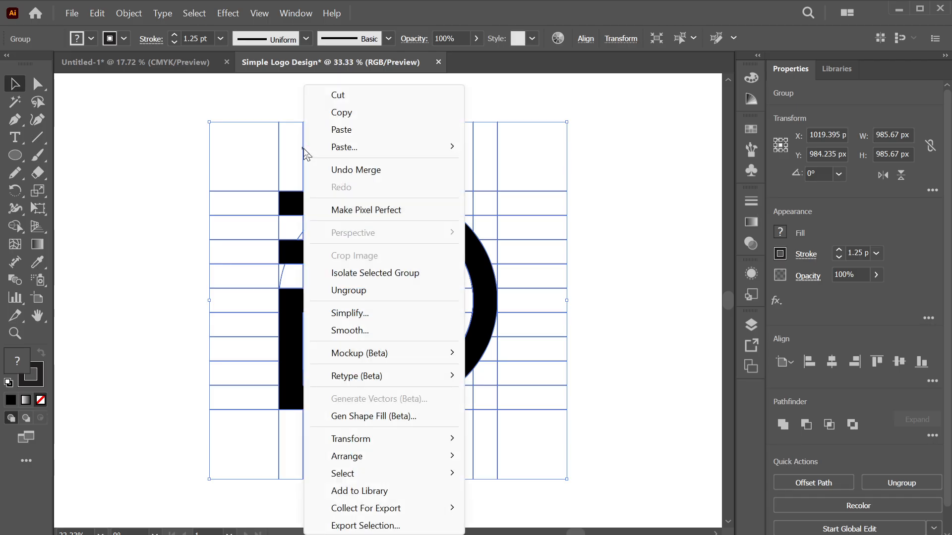
click(372, 292)
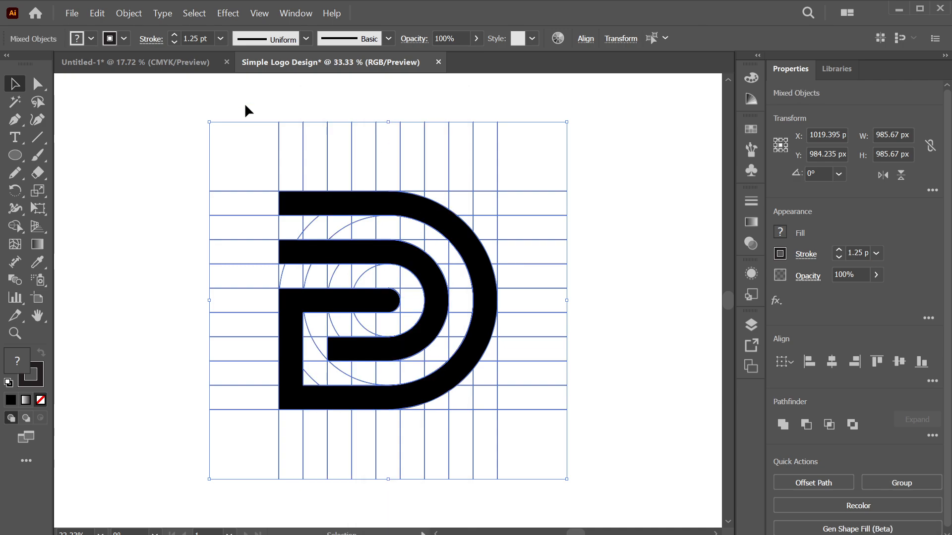
drag(265, 104, 527, 166)
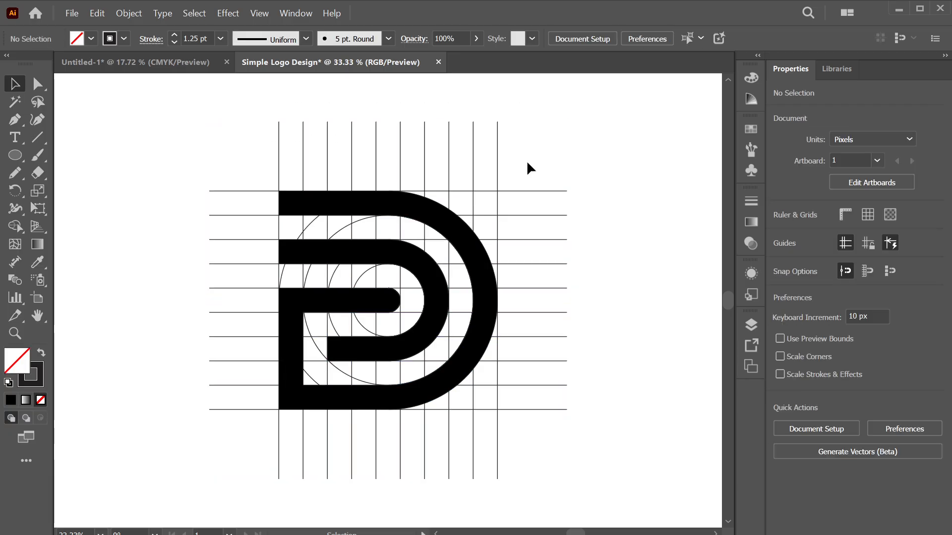
Select the grid and D artwork, undo an accidental delete, and try ungrouping it with Ctrl+Shift+G
click(281, 141)
drag(243, 120, 547, 167)
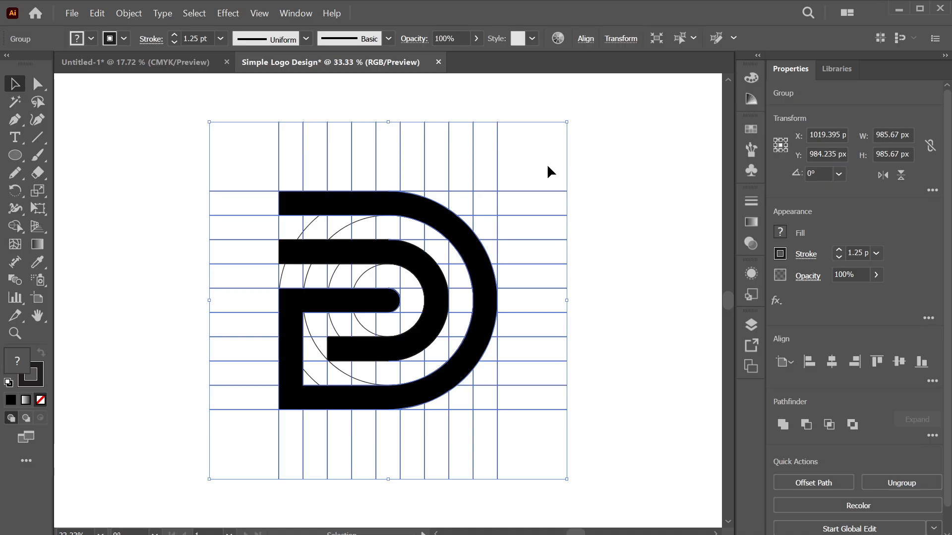
key(Delete)
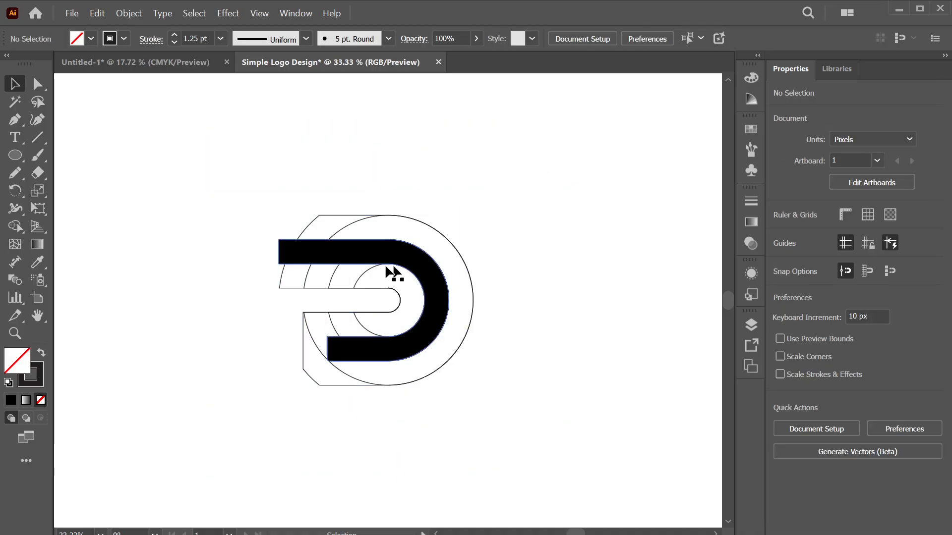
key(ctrl+z)
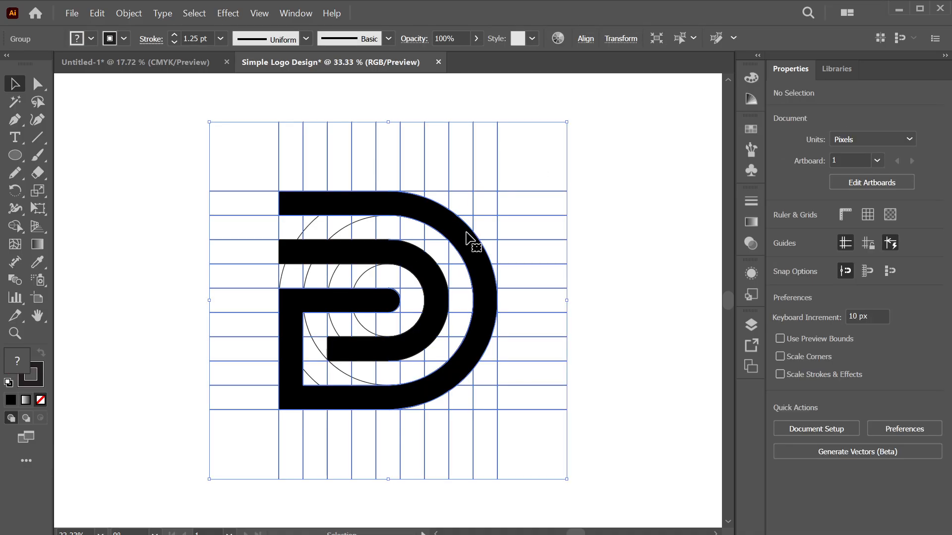
key(ctrl+shift+g)
click(356, 218)
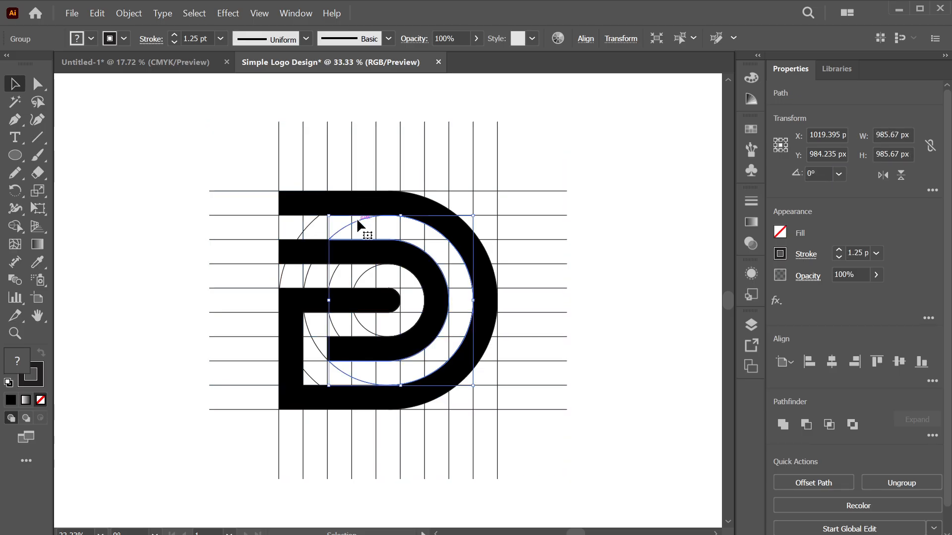
right_click(361, 223)
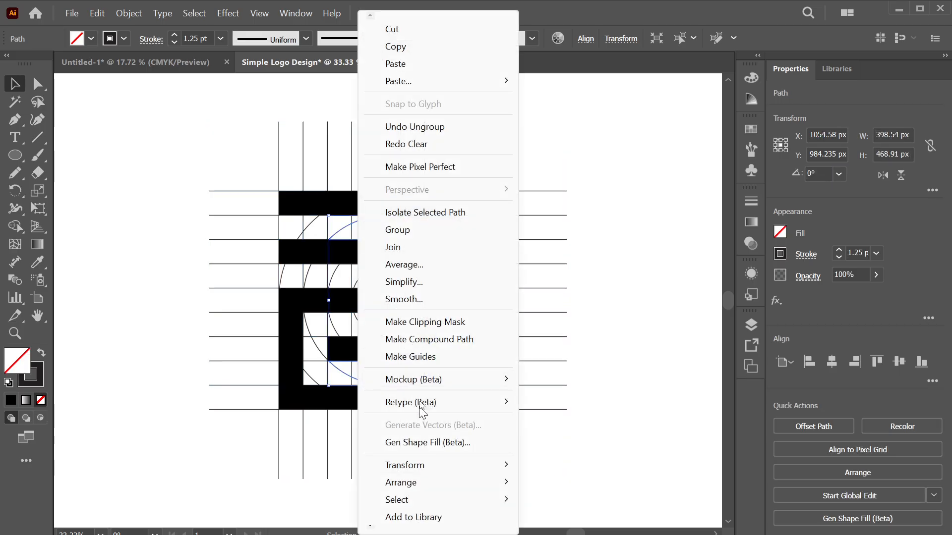
click(285, 307)
key(ctrl+z)
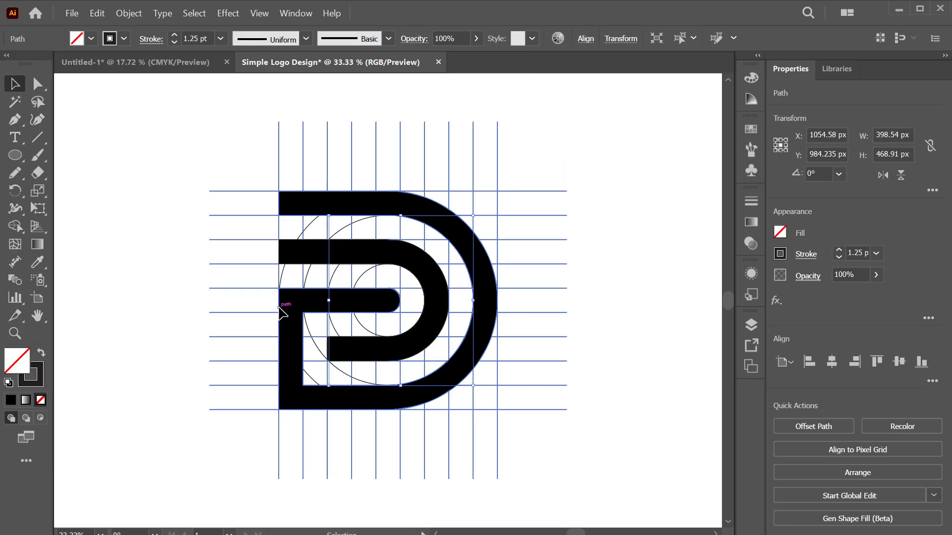
Ungroup the grid and D artwork twice through the right-click Ungroup command
right_click(280, 275)
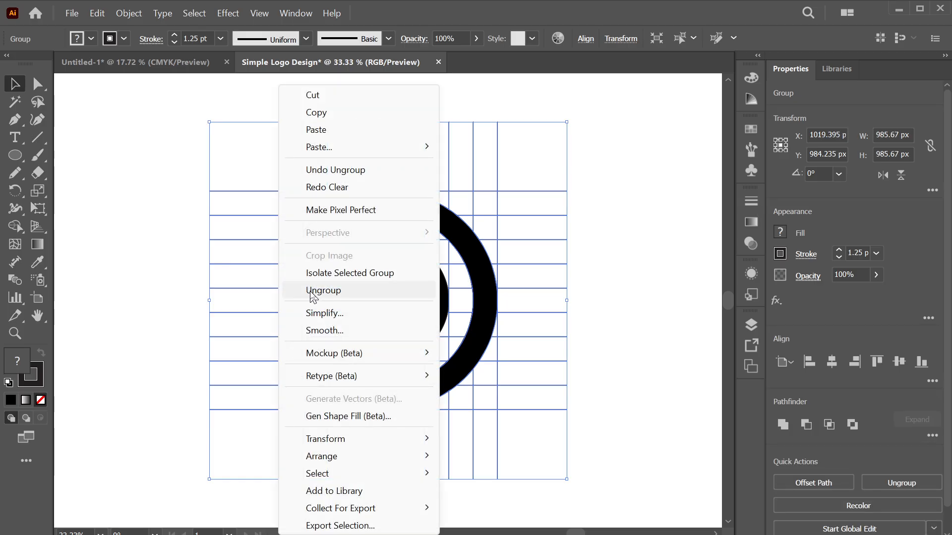
click(298, 289)
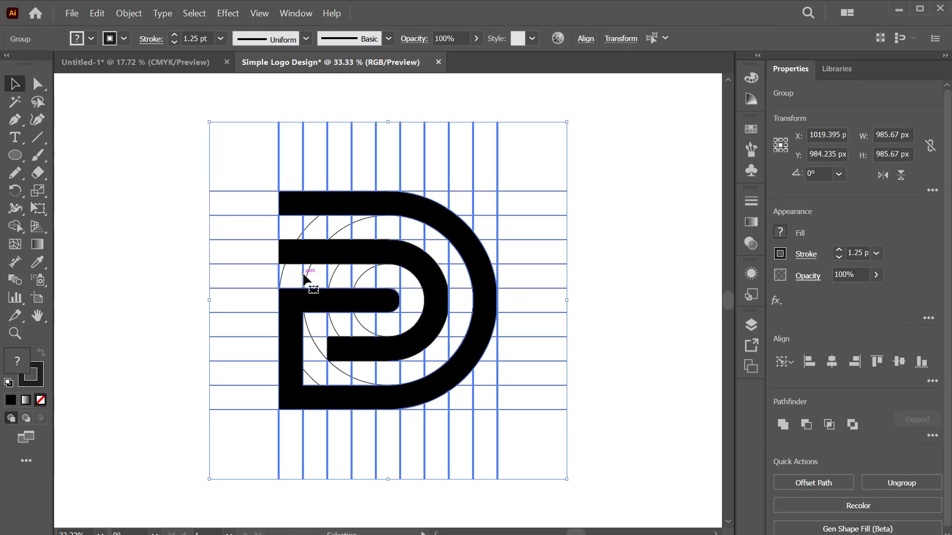
right_click(303, 275)
click(358, 331)
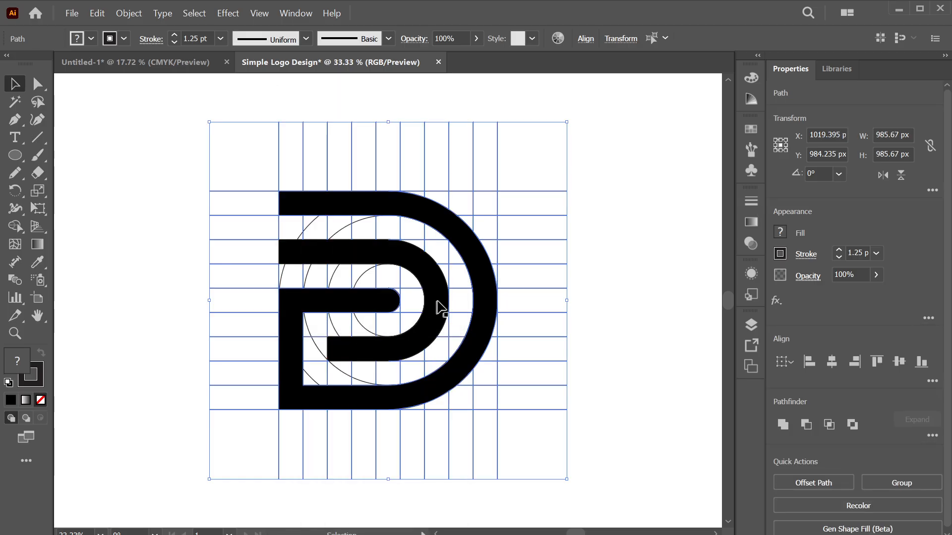
click(448, 277)
click(409, 284)
Check the construction circle and grid line paths, then select both the inner and outer D shapes
click(311, 381)
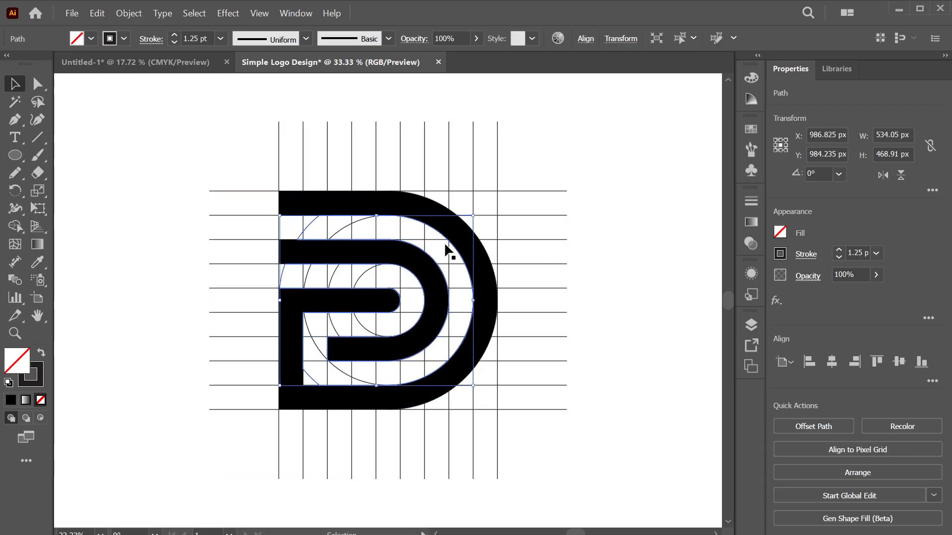
right_click(412, 245)
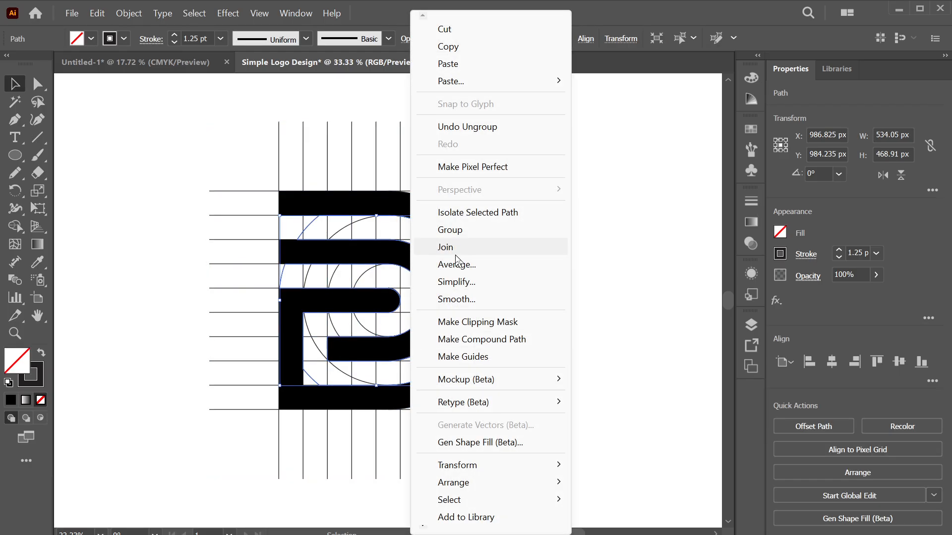
click(260, 379)
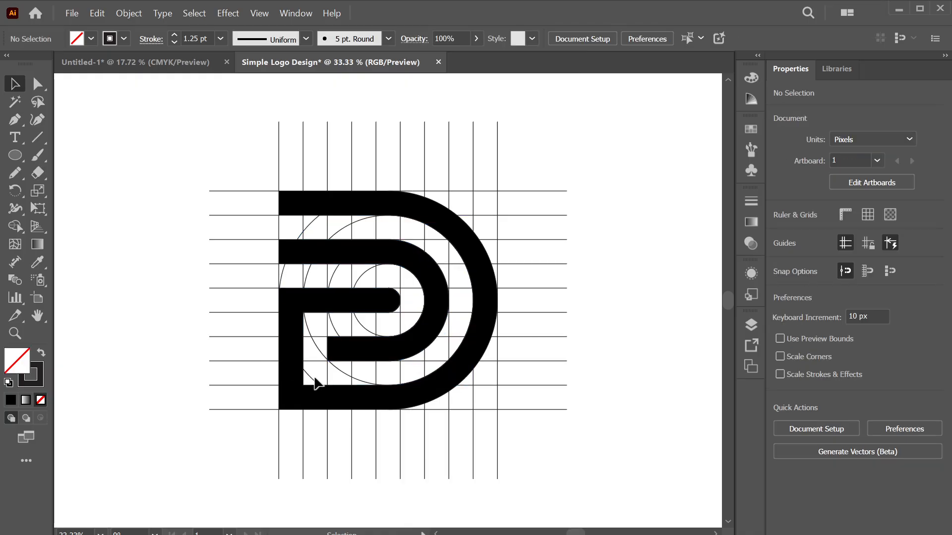
click(315, 383)
right_click(313, 384)
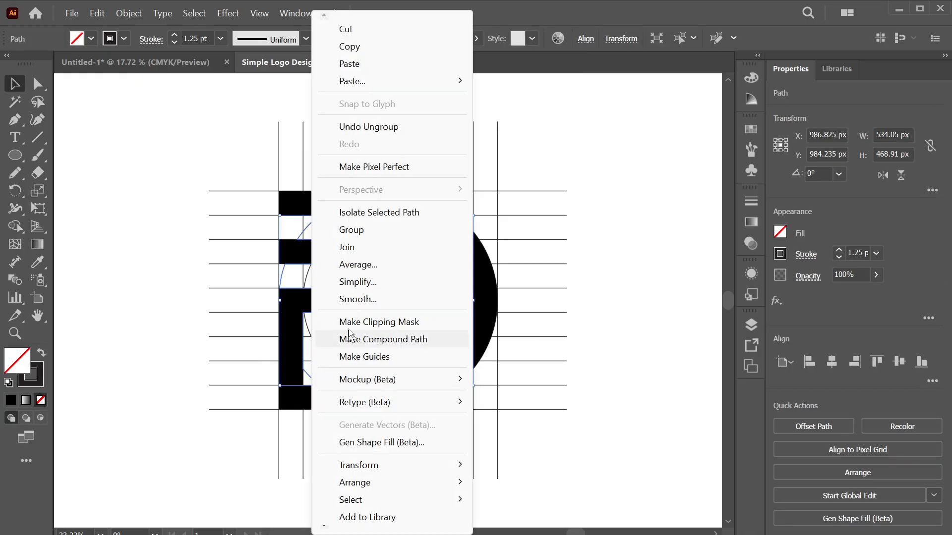
click(217, 341)
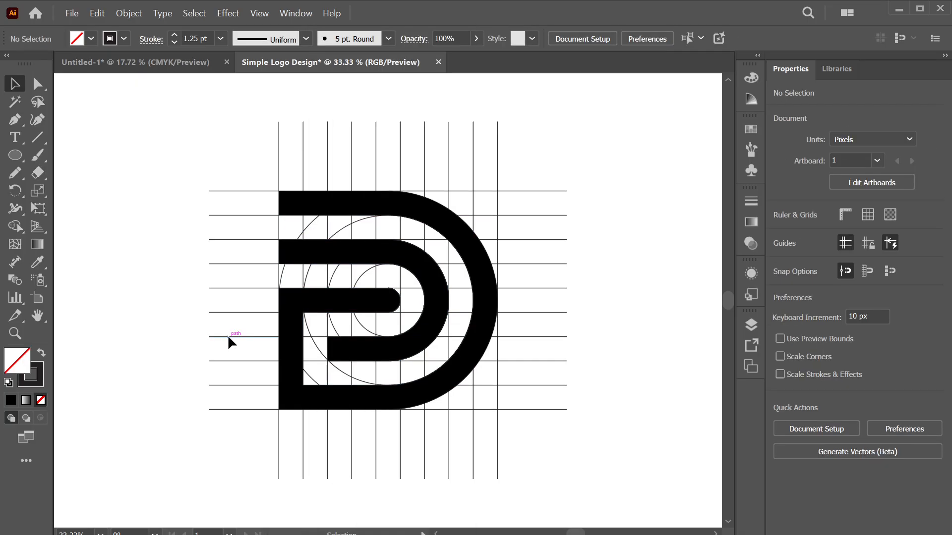
click(227, 335)
click(188, 246)
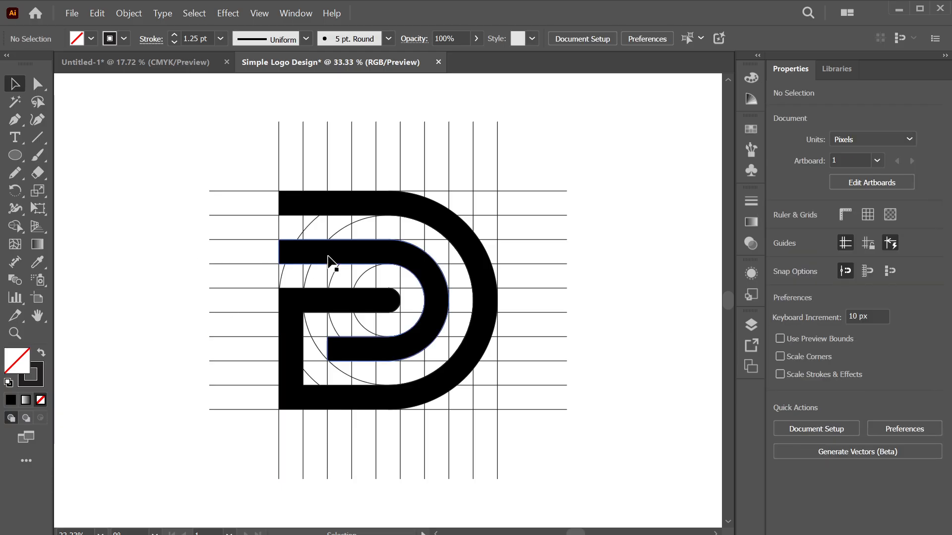
click(329, 260)
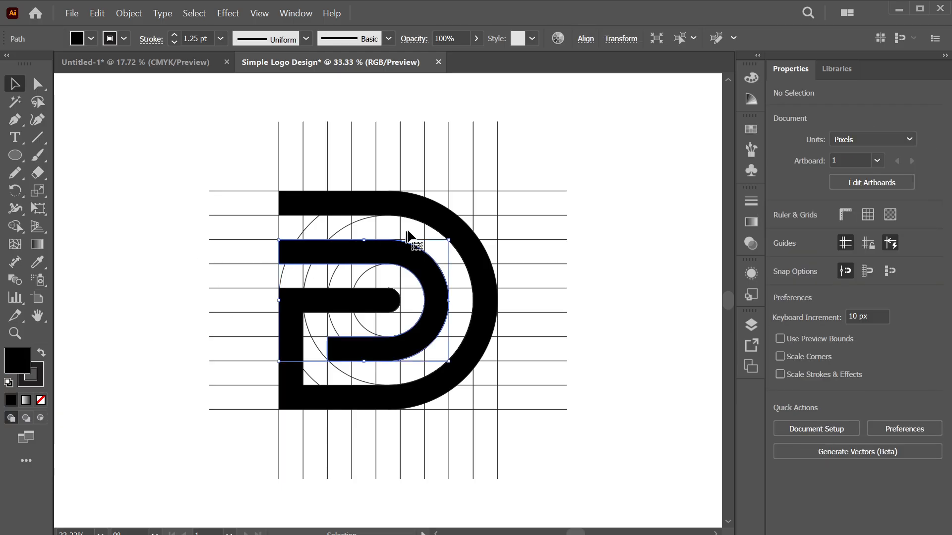
shift+click(431, 212)
Move both D paths off the construction grid to its right
drag(408, 212, 608, 212)
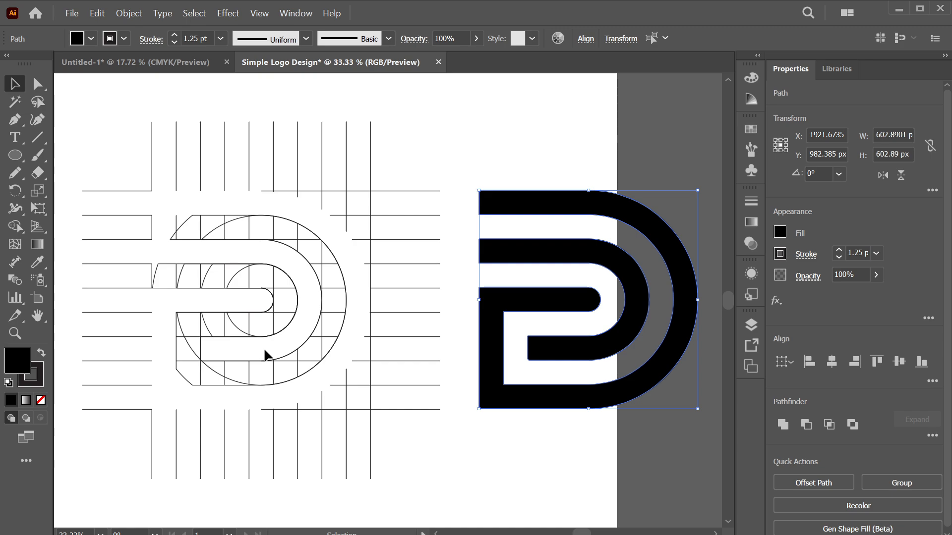
key(ctrl+z)
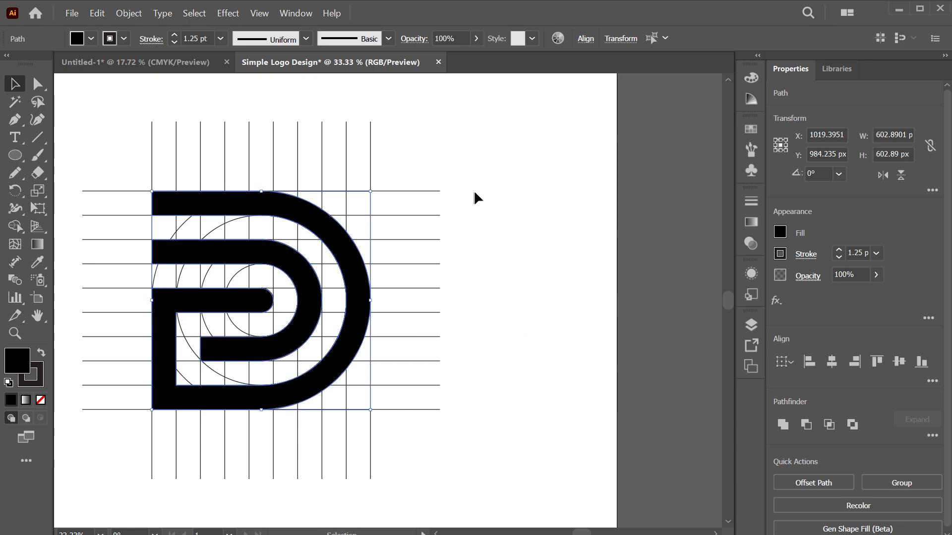
click(492, 174)
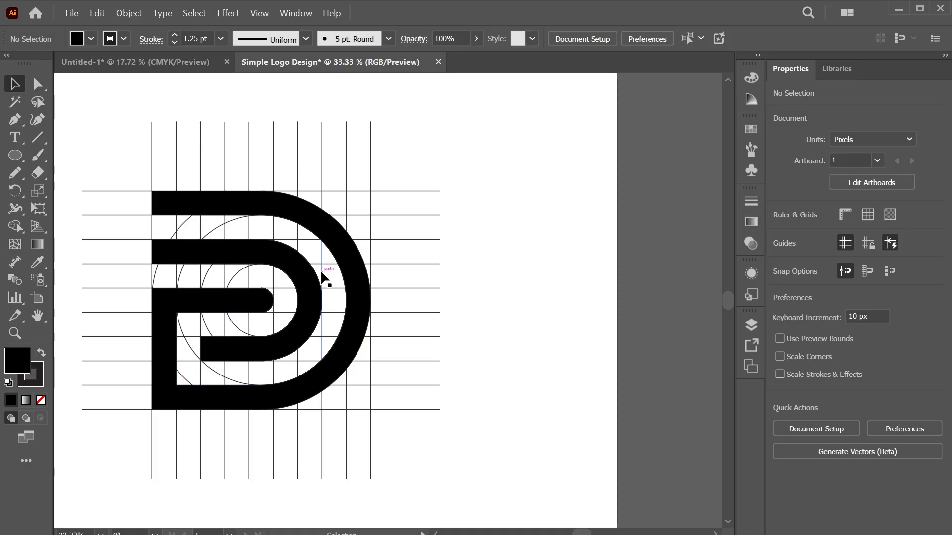
click(271, 203)
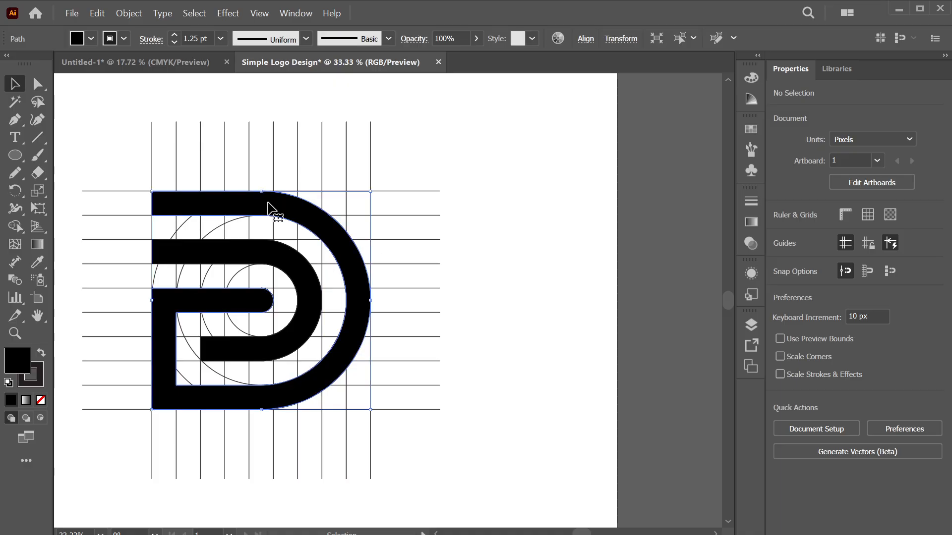
shift+click(244, 251)
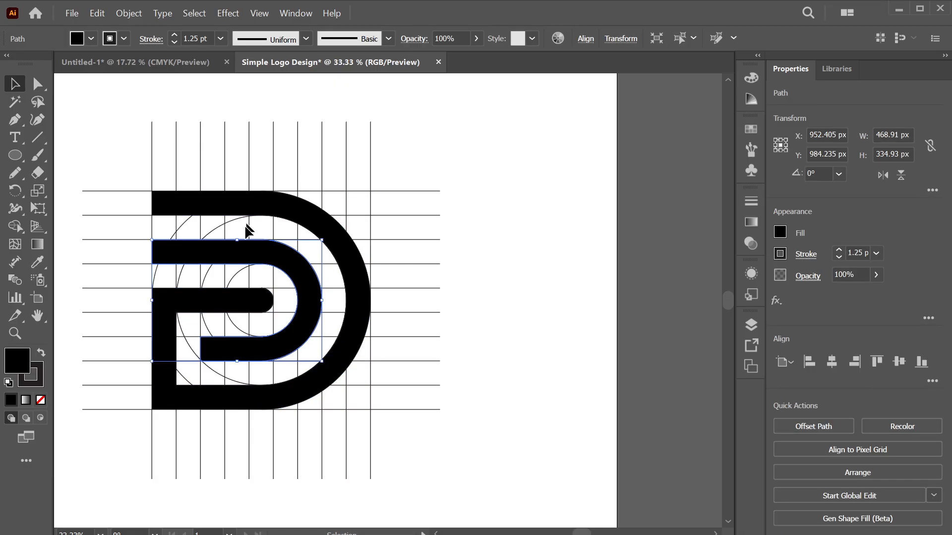
shift+click(251, 210)
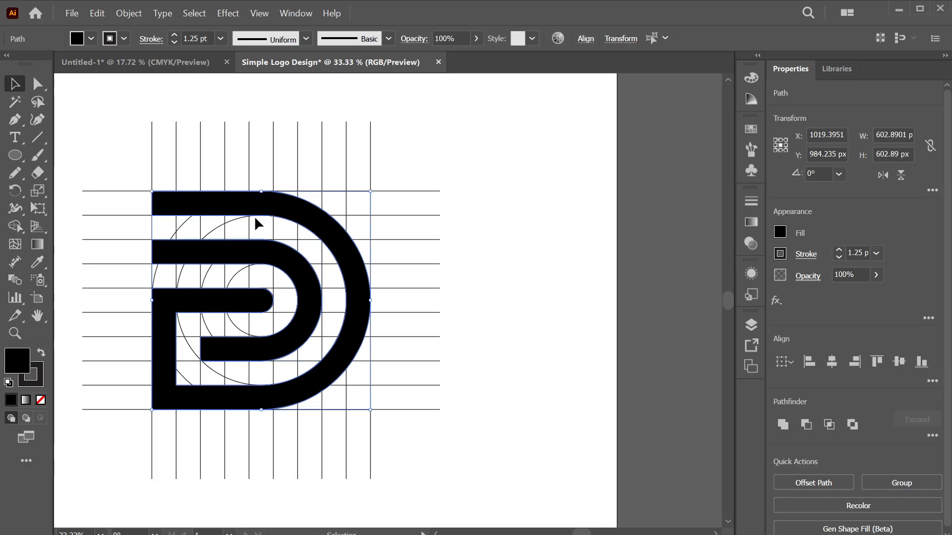
drag(247, 212, 570, 206)
Delete the construction grid lines and circles, then nudge the D mark slightly left
drag(239, 177, 438, 445)
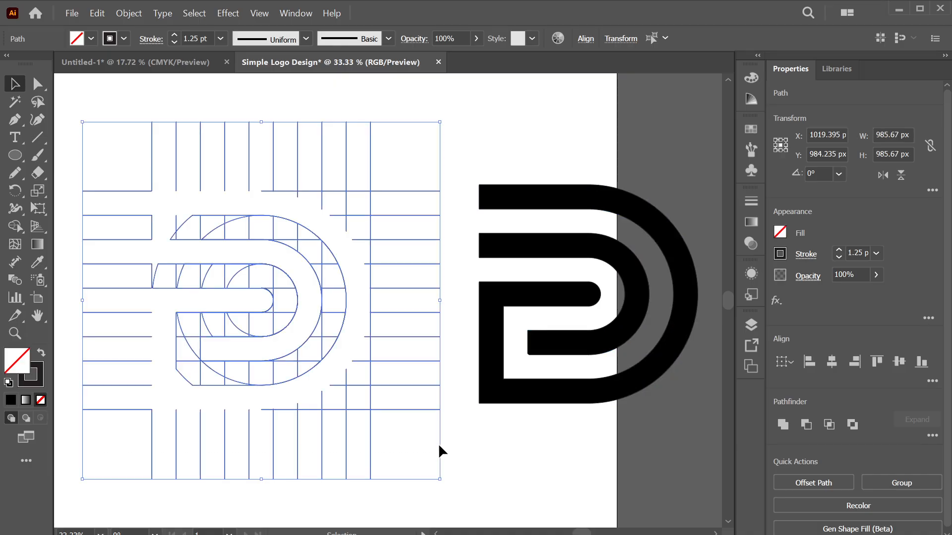
key(Delete)
drag(506, 293, 444, 300)
Move the D mark to the artboard's left side and scale it down to about 399 × 399 px
key(ctrl+z)
click(632, 324)
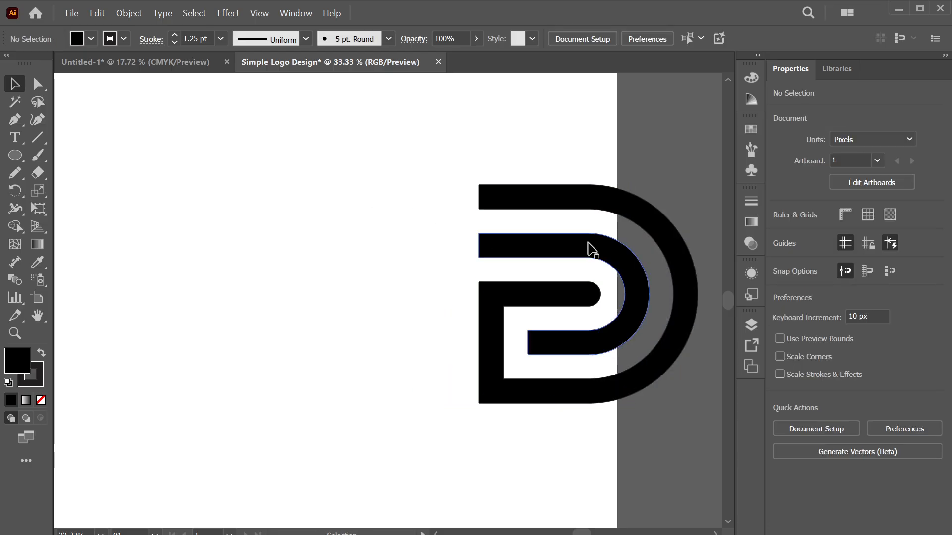
drag(407, 166, 721, 428)
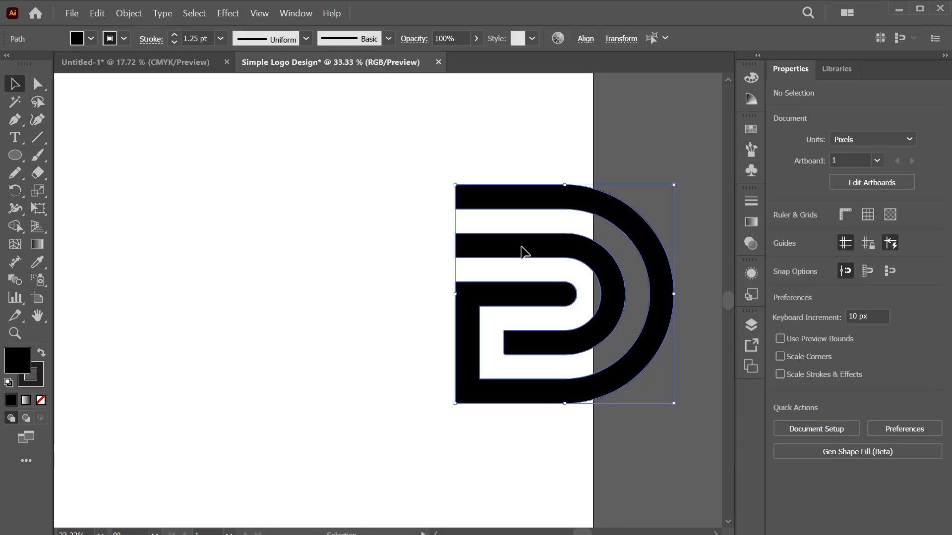
drag(520, 248, 214, 236)
key(ctrl+minus)
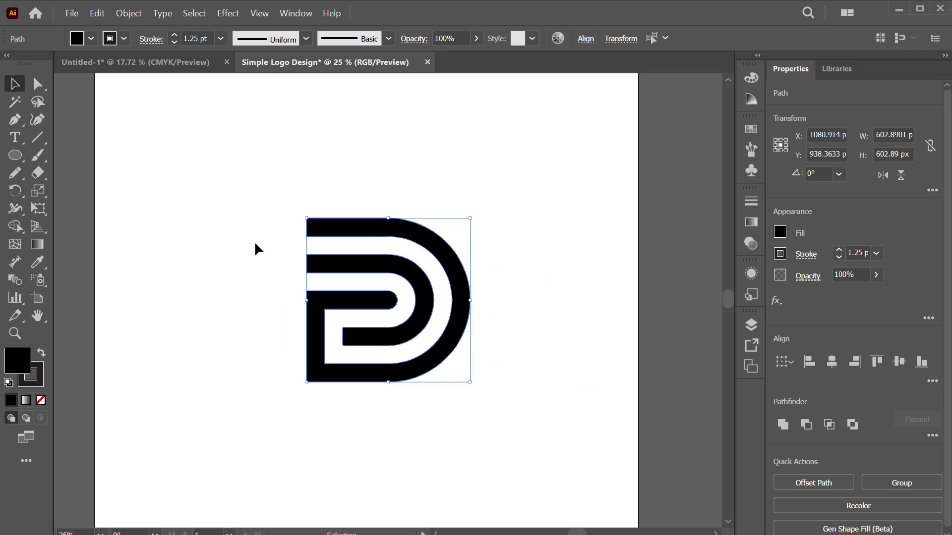
drag(351, 309, 191, 304)
drag(314, 294, 257, 290)
click(112, 293)
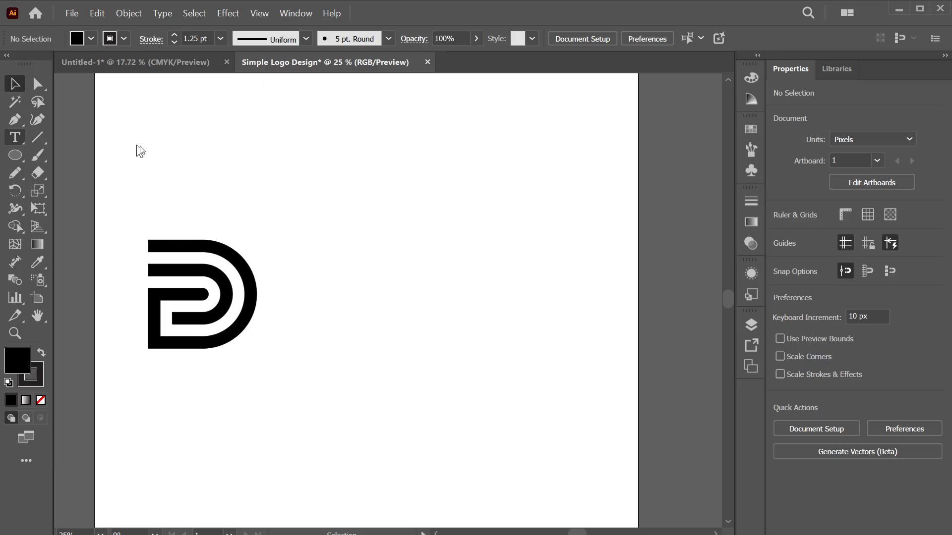
Place a new text object beside the D mark and collapse the floating Gradient panel
key(t)
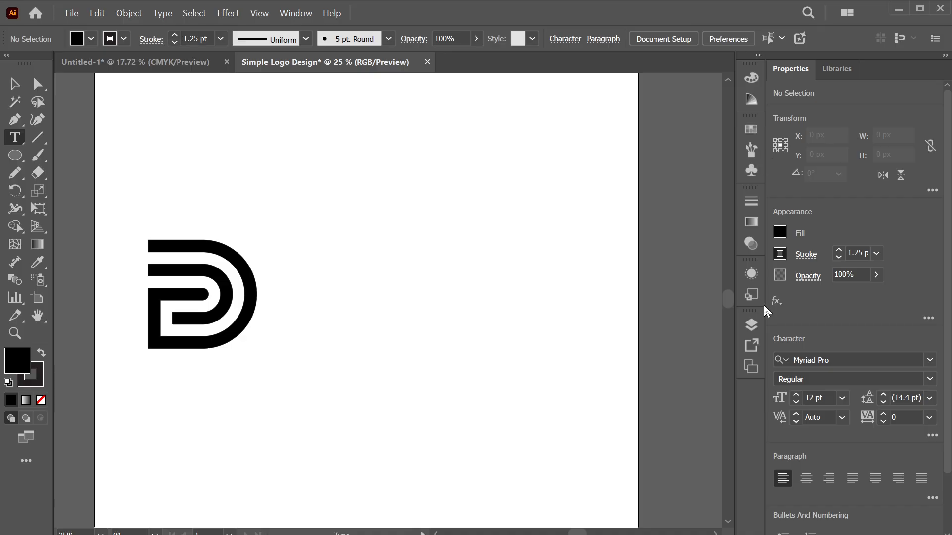
click(295, 13)
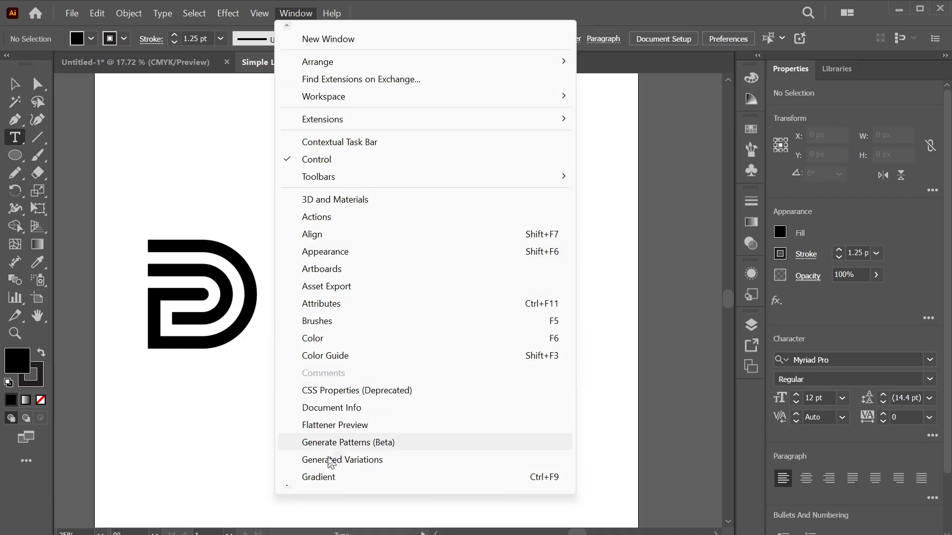
click(286, 482)
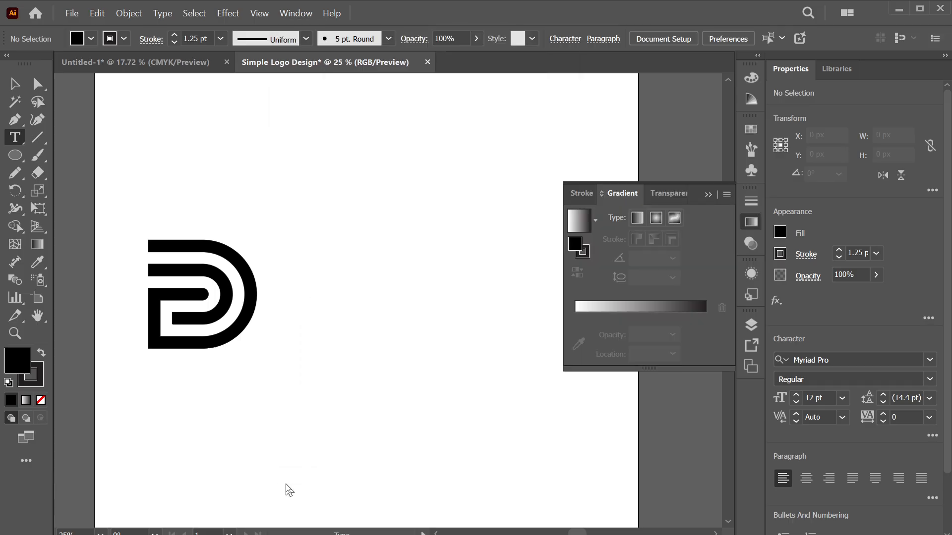
click(287, 483)
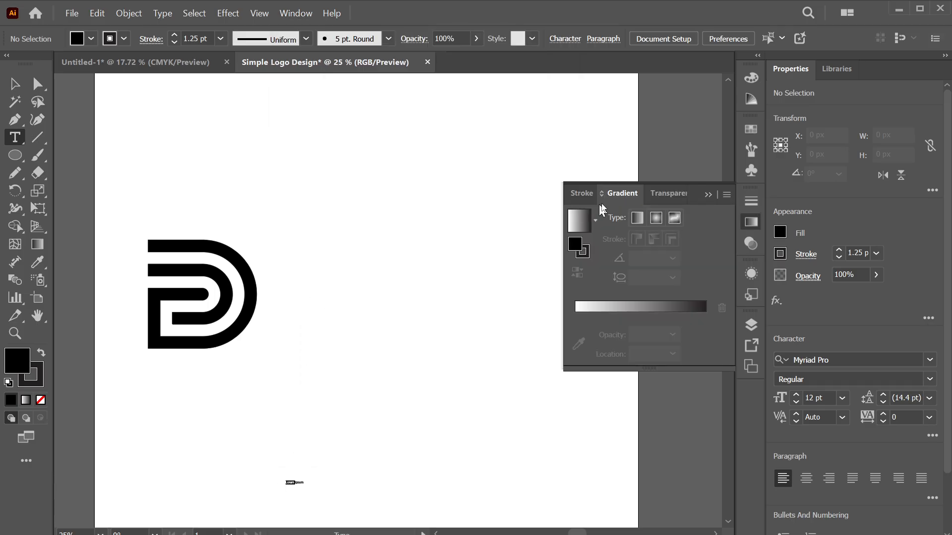
click(709, 195)
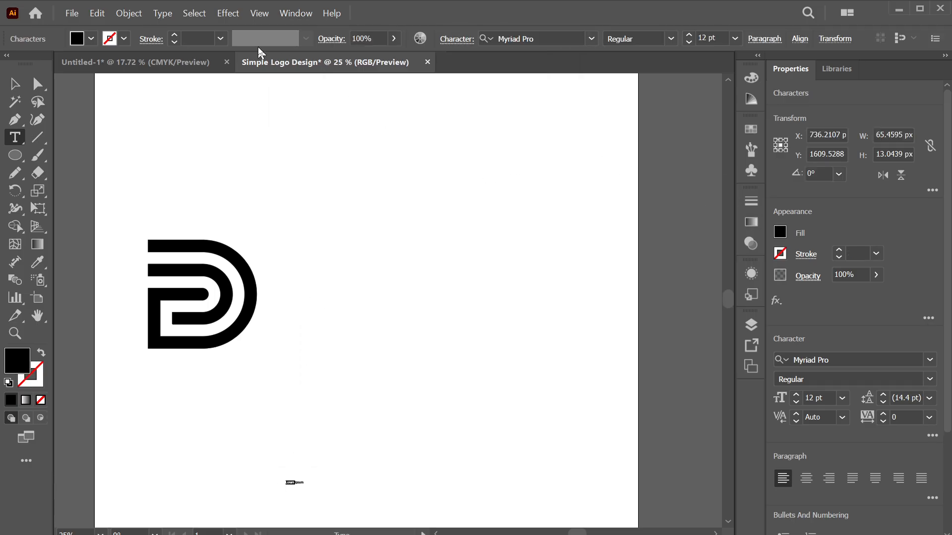
Scroll through the full list of panels in the Window menu
click(286, 15)
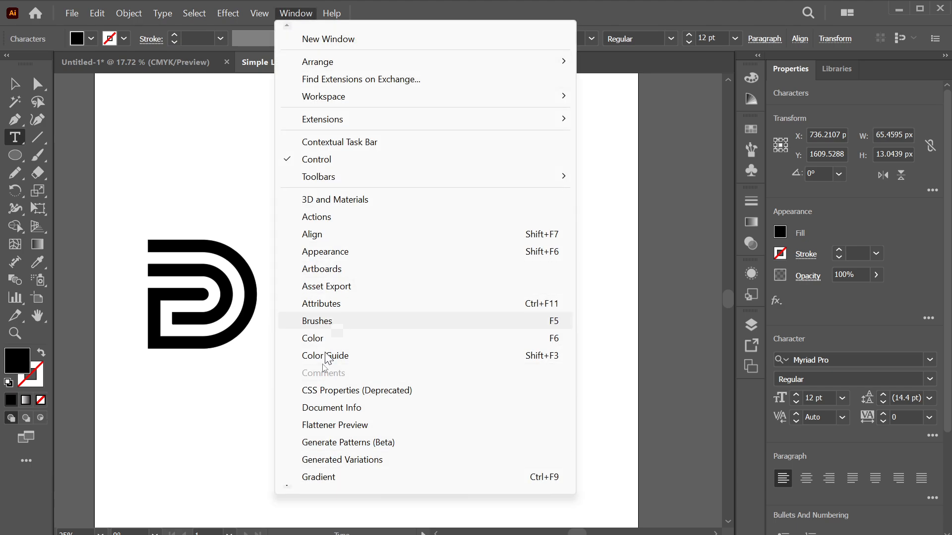
scroll(290, 491, down, 1)
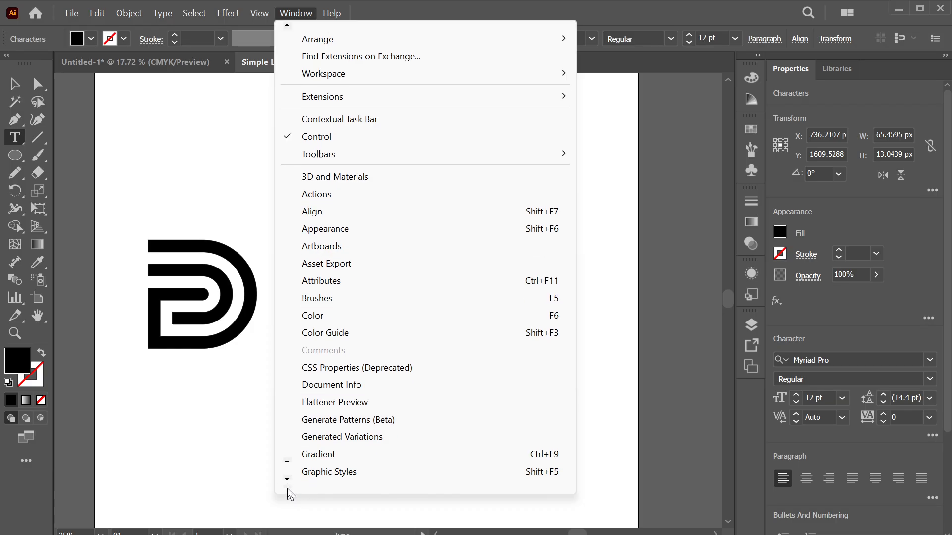
scroll(290, 484, down, 4)
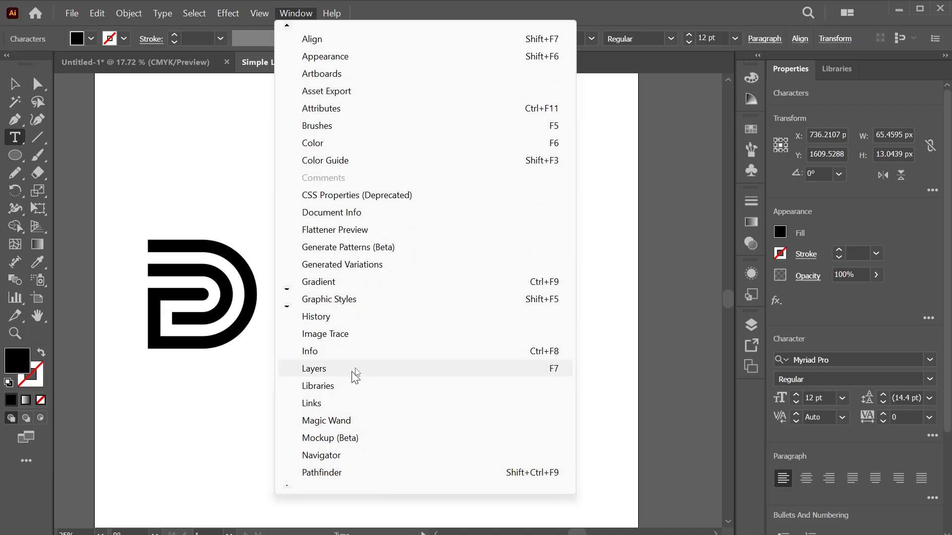
scroll(290, 488, down, 5)
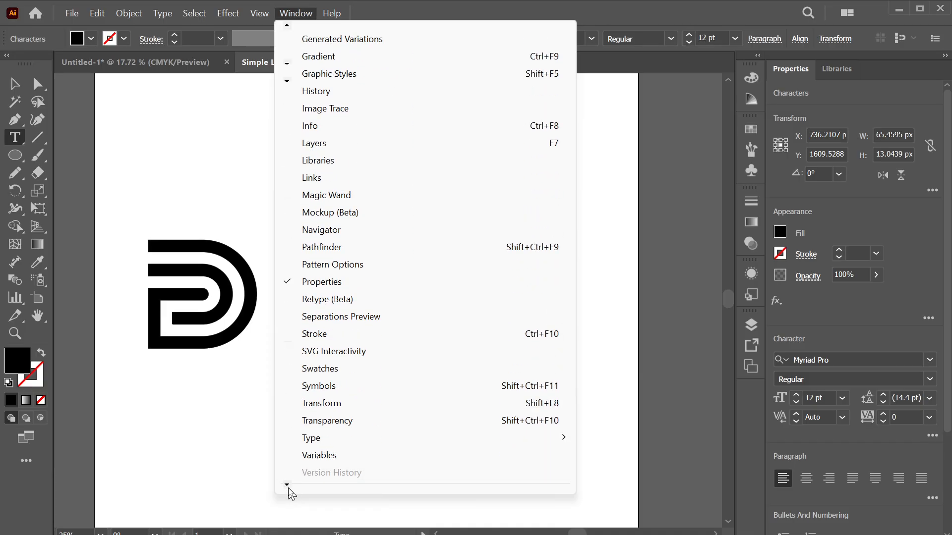
scroll(293, 494, down, 1)
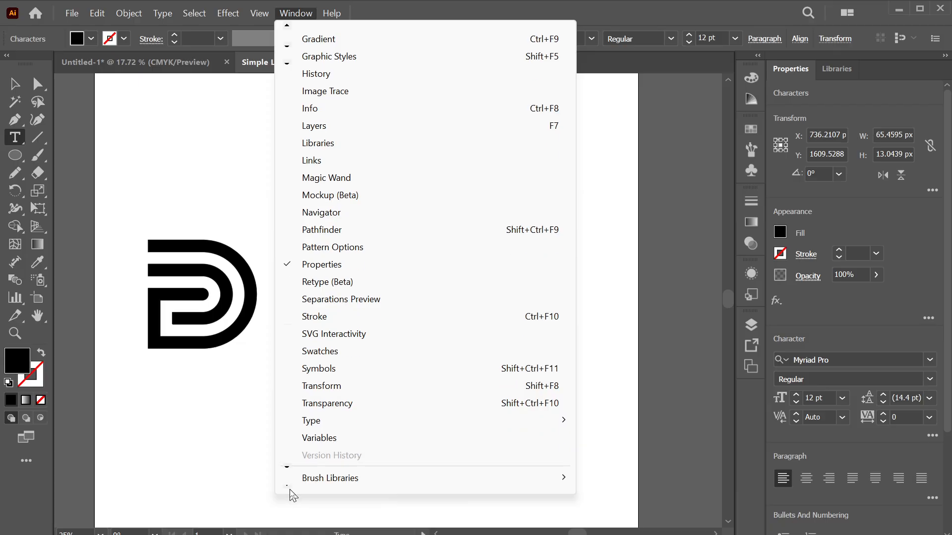
scroll(293, 491, down, 2)
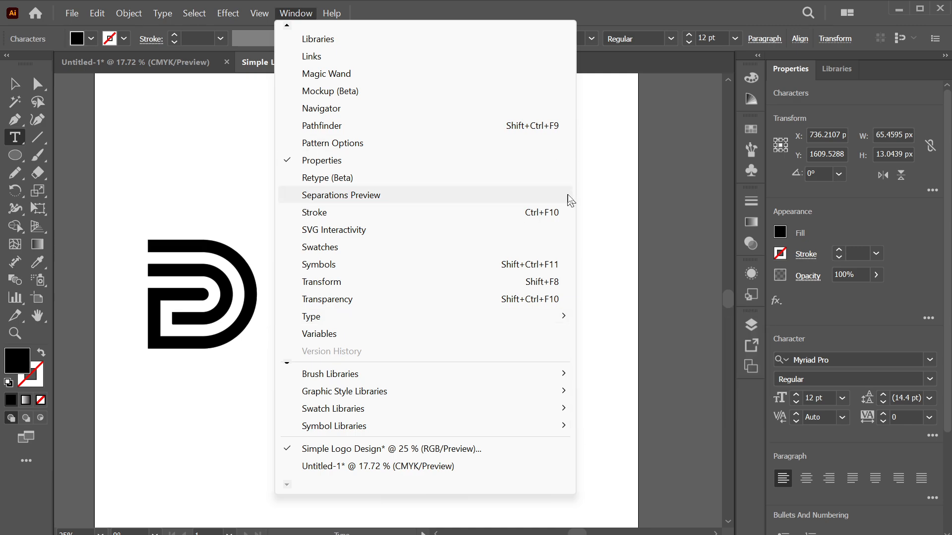
mouse_move(288, 27)
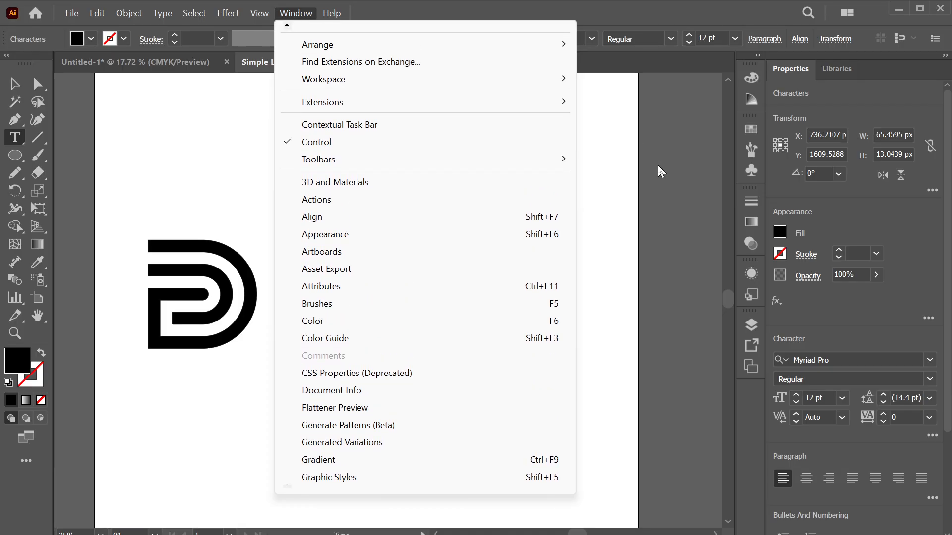
Set the placeholder text's font to Nasalization Medium at 60 pt
click(806, 337)
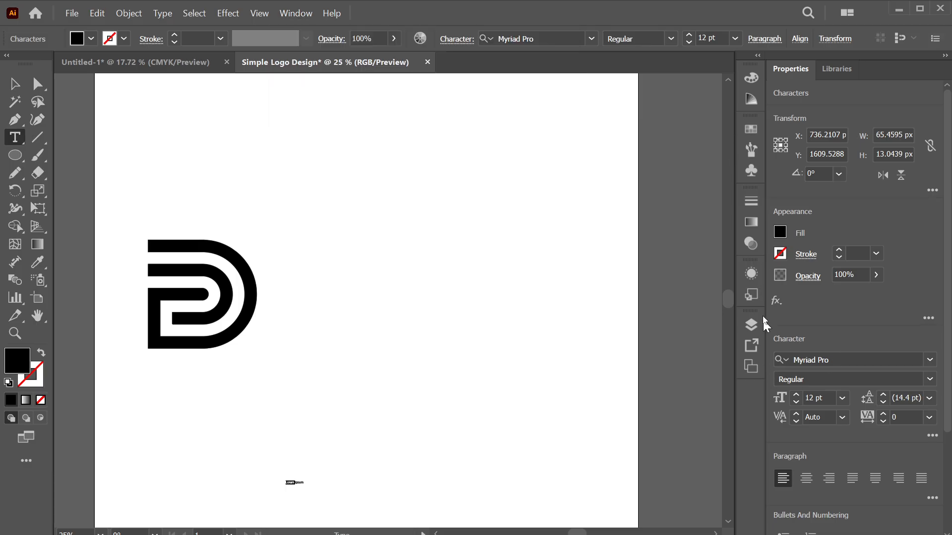
scroll(828, 307, down, 3)
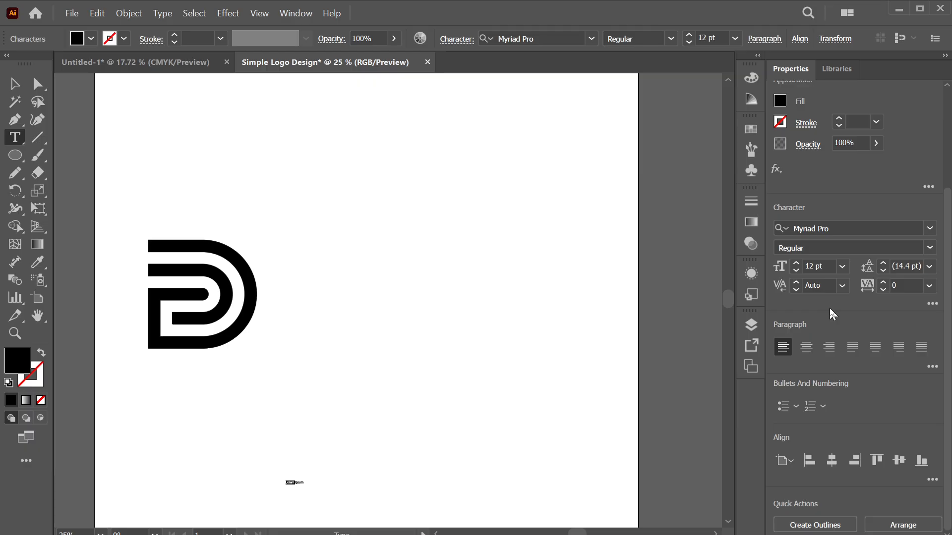
click(929, 228)
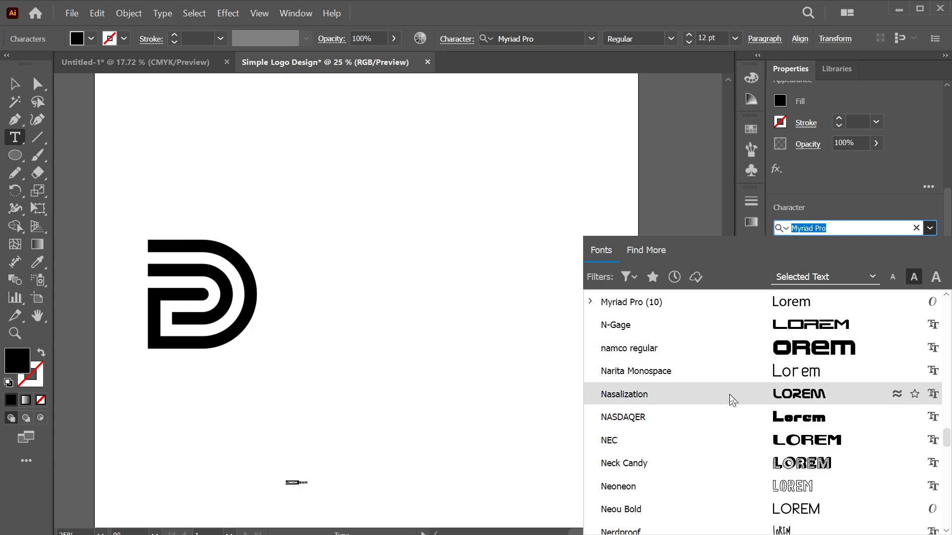
key(Escape)
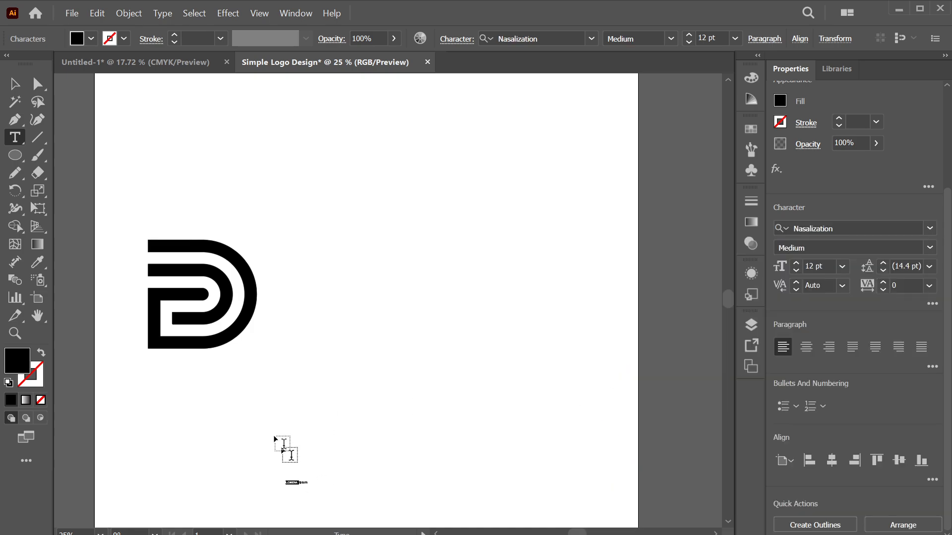
click(735, 40)
click(758, 291)
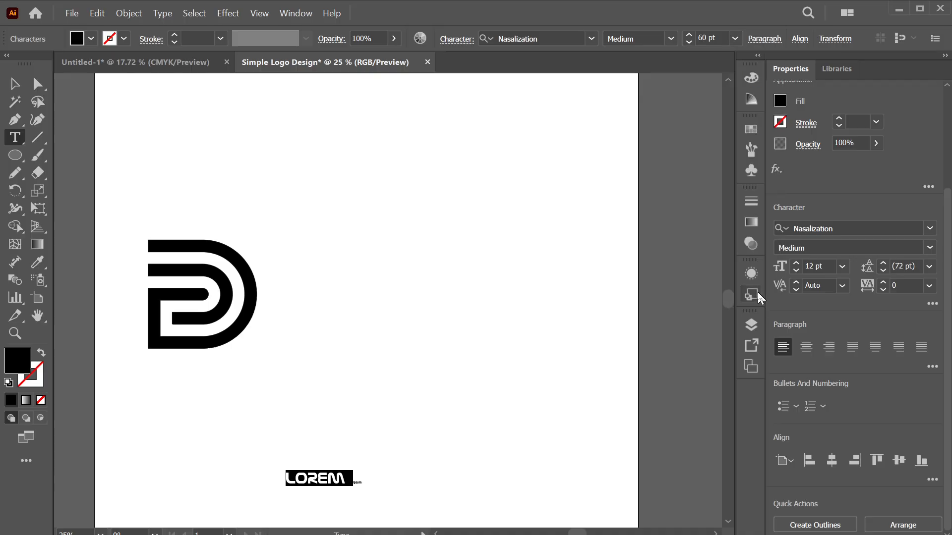
Replace the placeholder with 'DESIGN' and delete the leftover ipsum text
text(DESIGN)
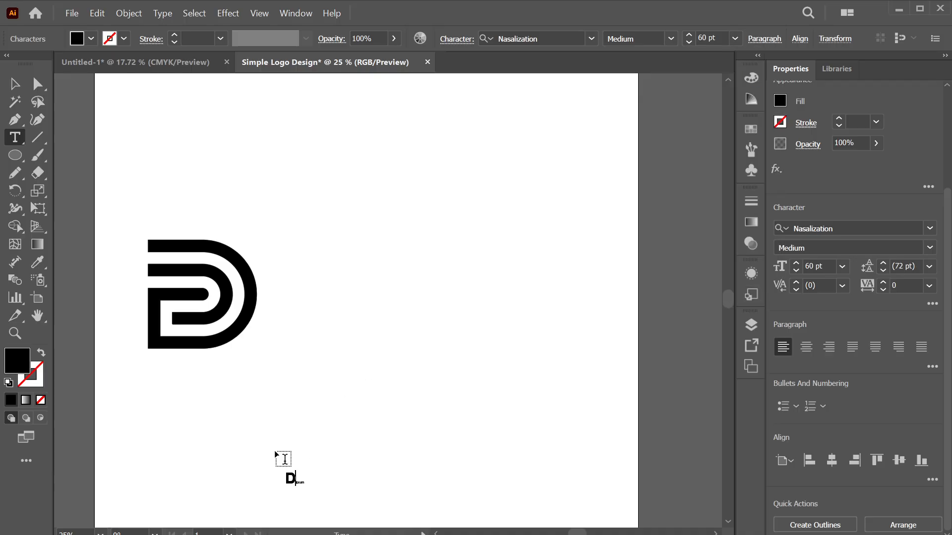
key(Right)
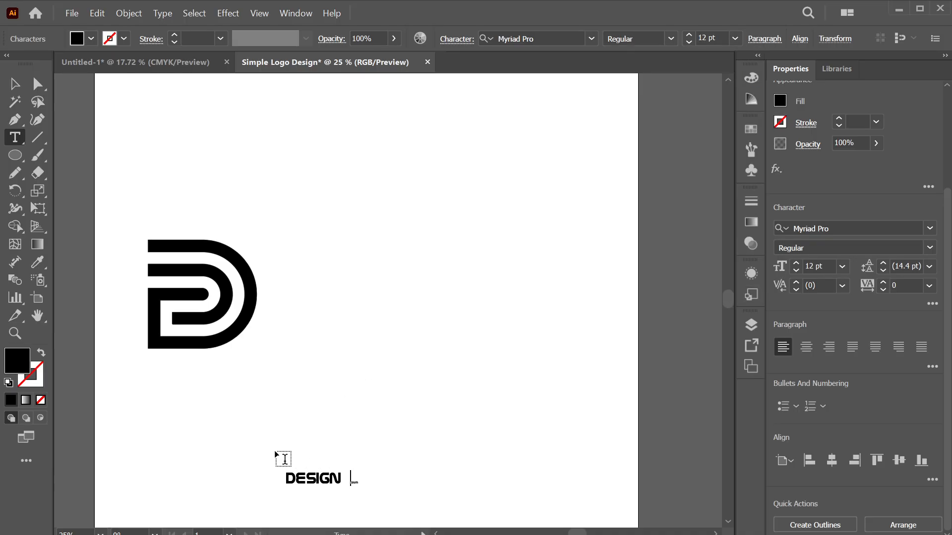
key(Delete)
key(Delete)
key(Delete)
key(Delete)
key(Delete)
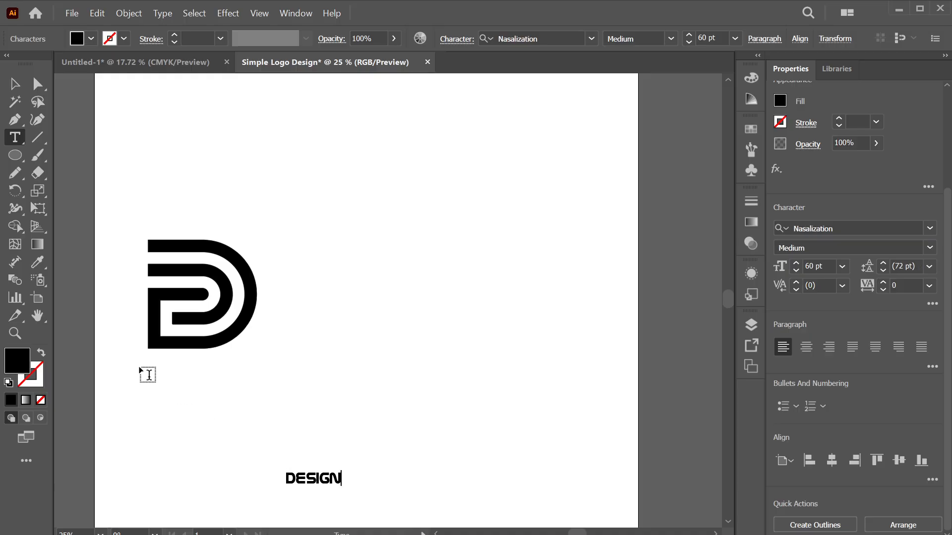
click(14, 84)
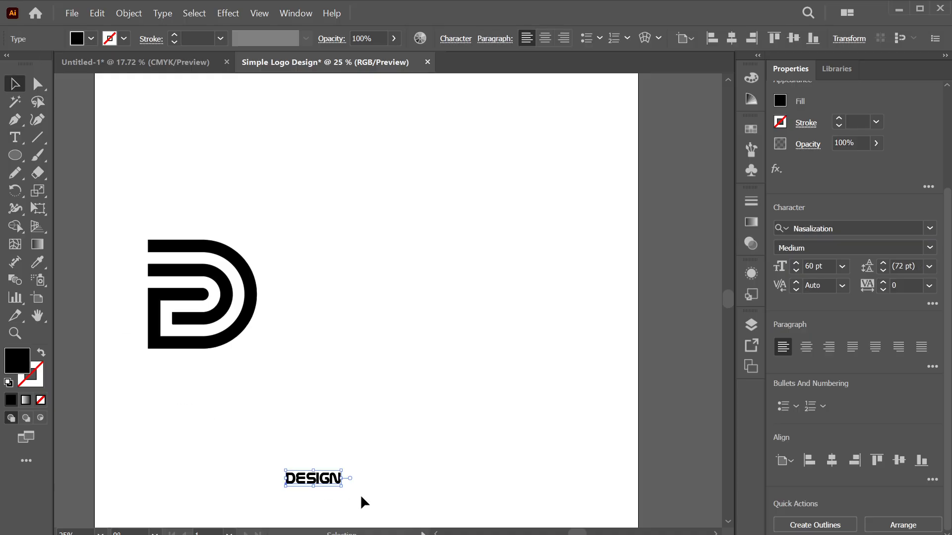
Scale DESIGN to about 153.83 pt, place it beside the D mark, and duplicate it below
drag(342, 478, 439, 468)
key(Return)
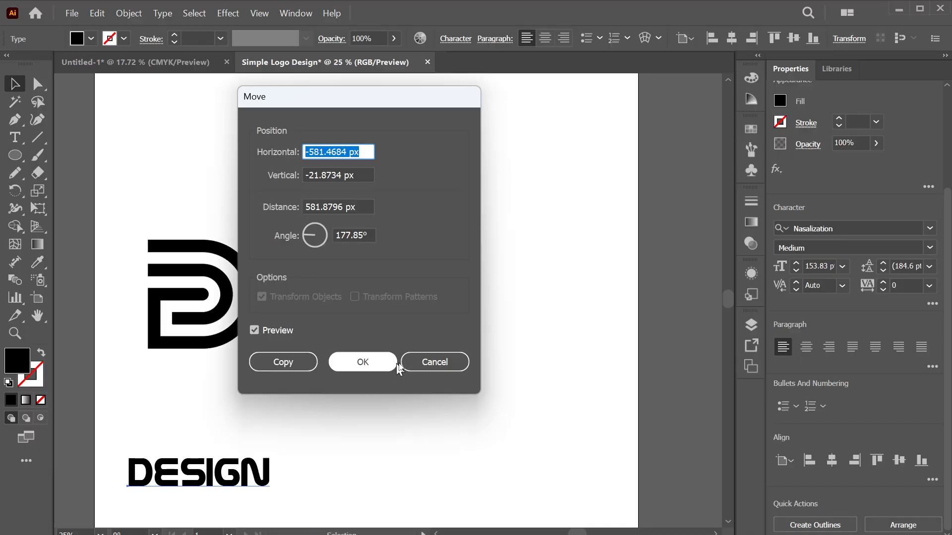
click(420, 367)
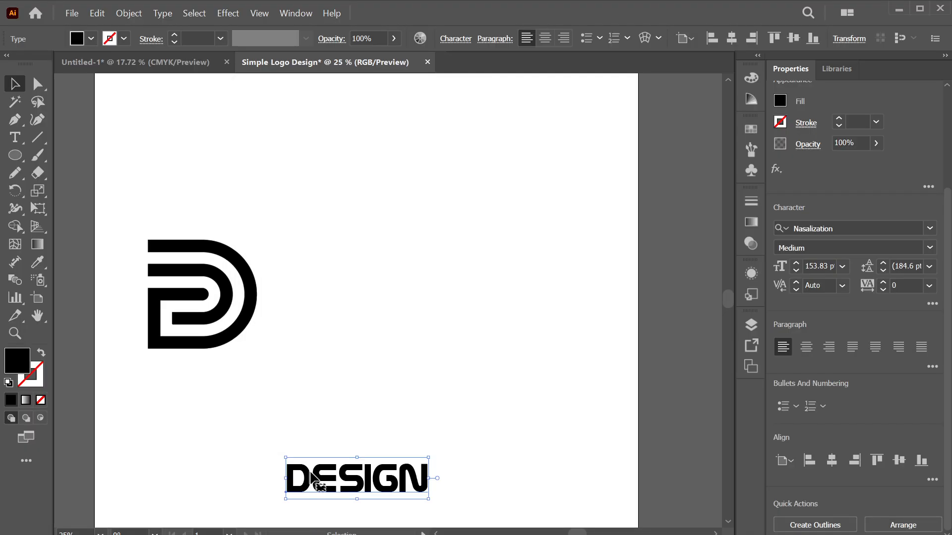
drag(312, 478, 356, 287)
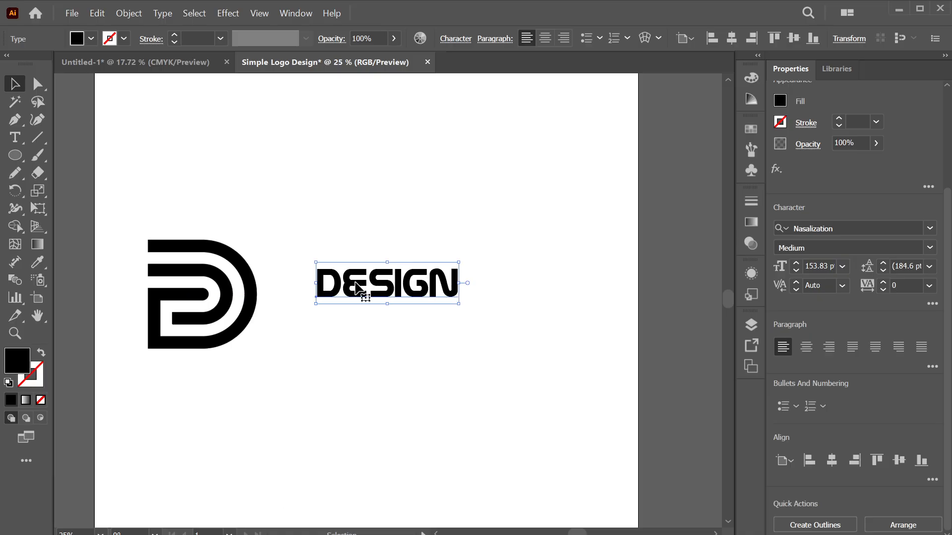
key(ctrl+shift+a)
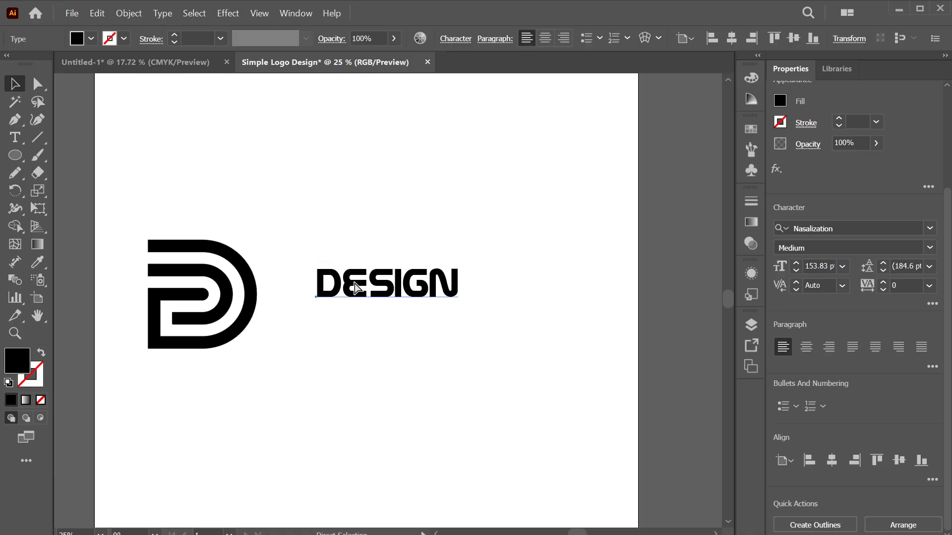
drag(355, 287, 378, 327)
Change the duplicated line to read 'GROUP' and align it under DESIGN
double_click(372, 321)
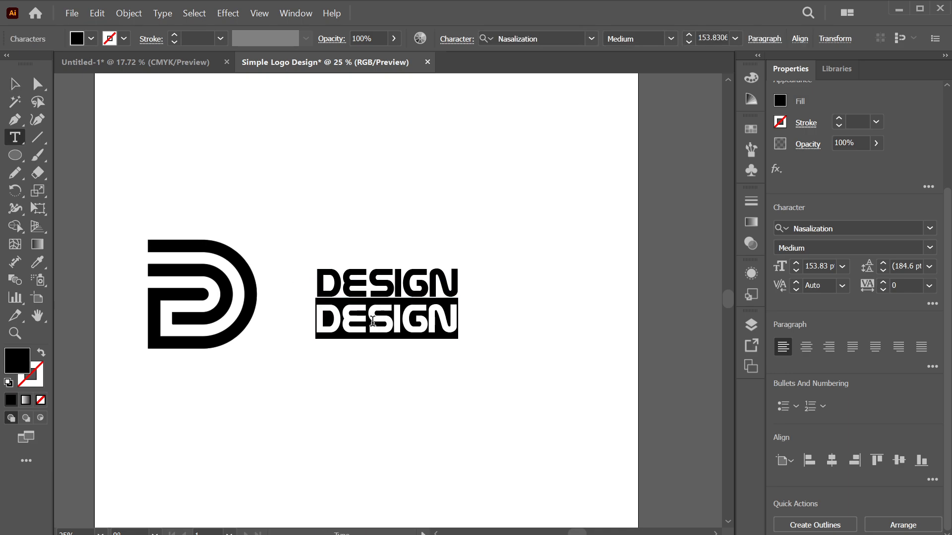
text(GROUP)
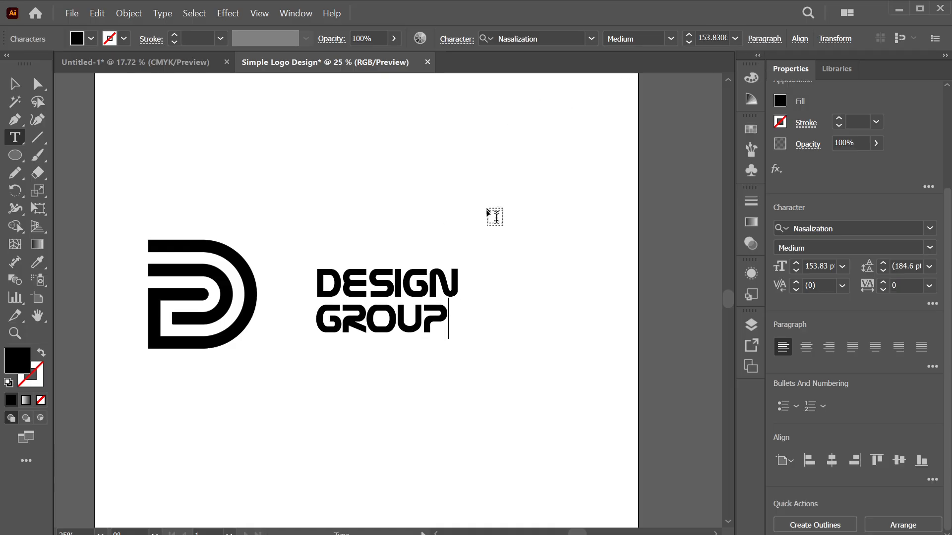
click(15, 84)
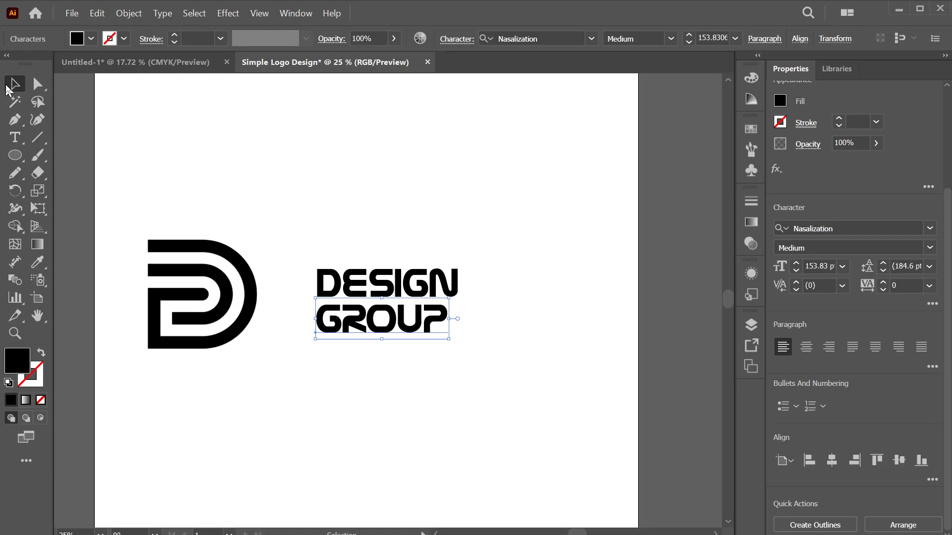
click(329, 404)
drag(347, 329, 350, 322)
click(504, 231)
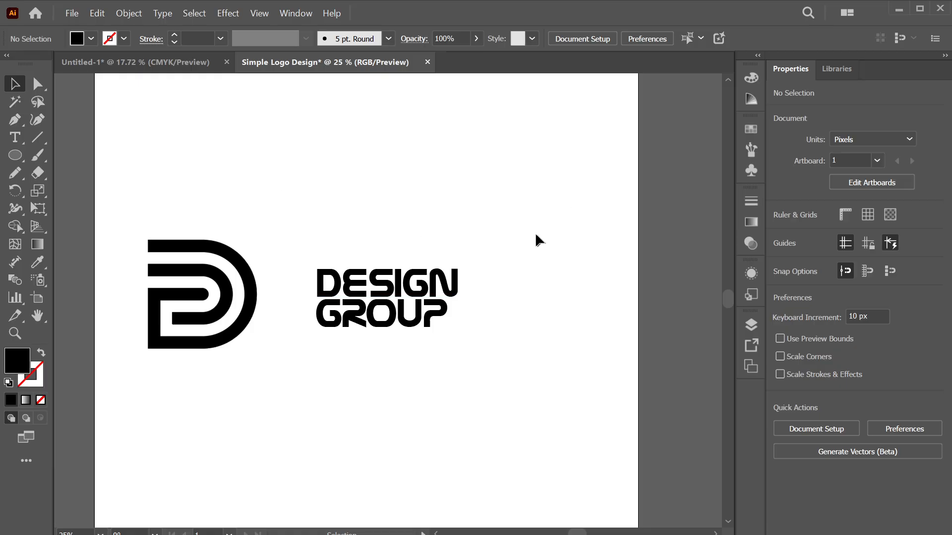
Shift the DESIGN GROUP text left toward the D mark, level with its centre
drag(535, 235, 335, 365)
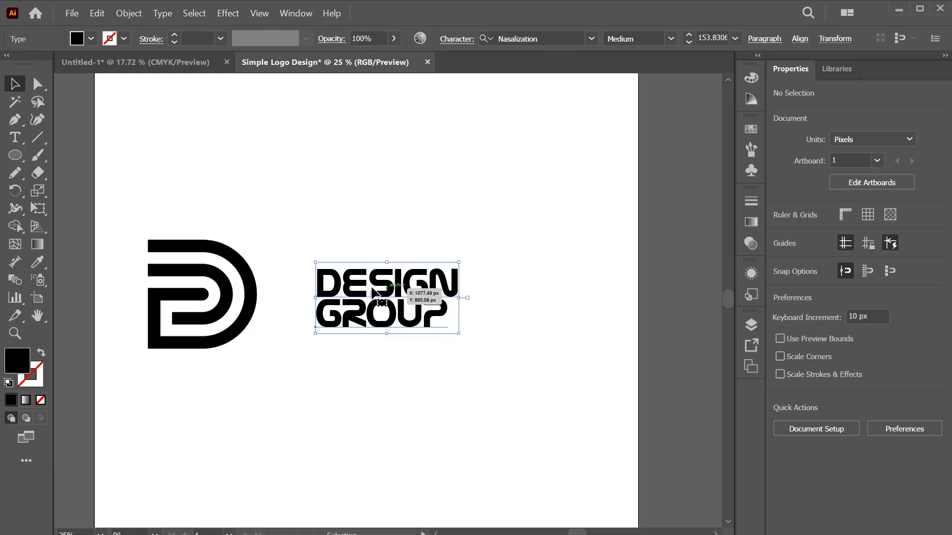
drag(374, 292, 359, 293)
click(287, 205)
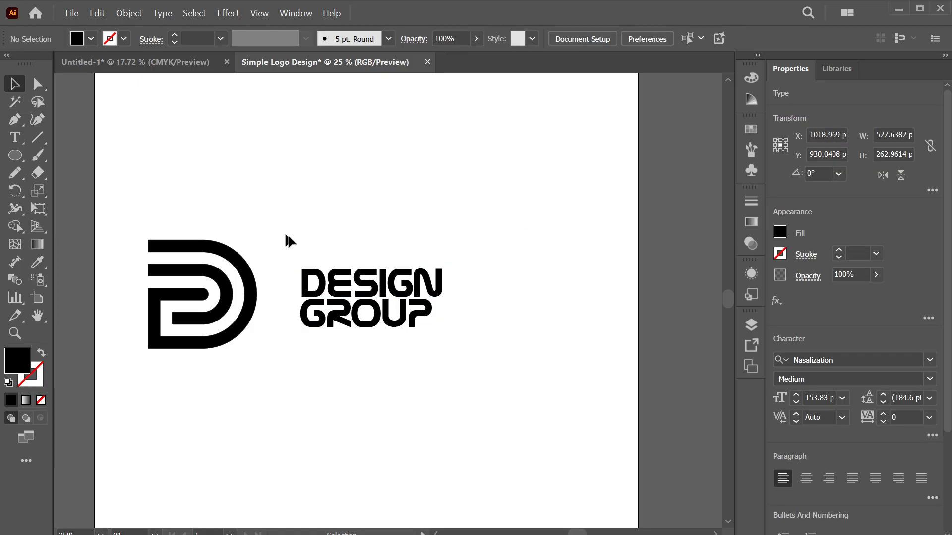
click(367, 295)
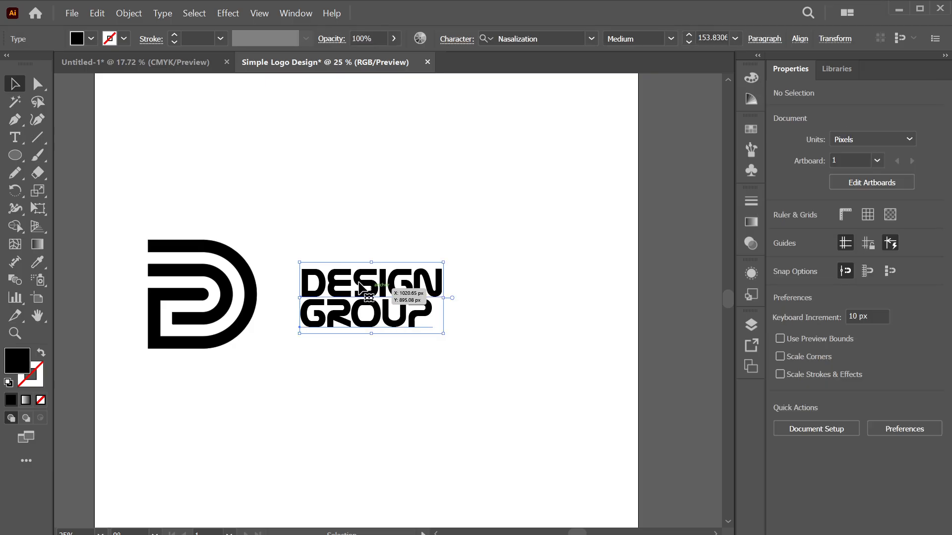
mouse_move(359, 284)
mouse_down()
mouse_move(340, 285)
mouse_move(351, 281)
mouse_up()
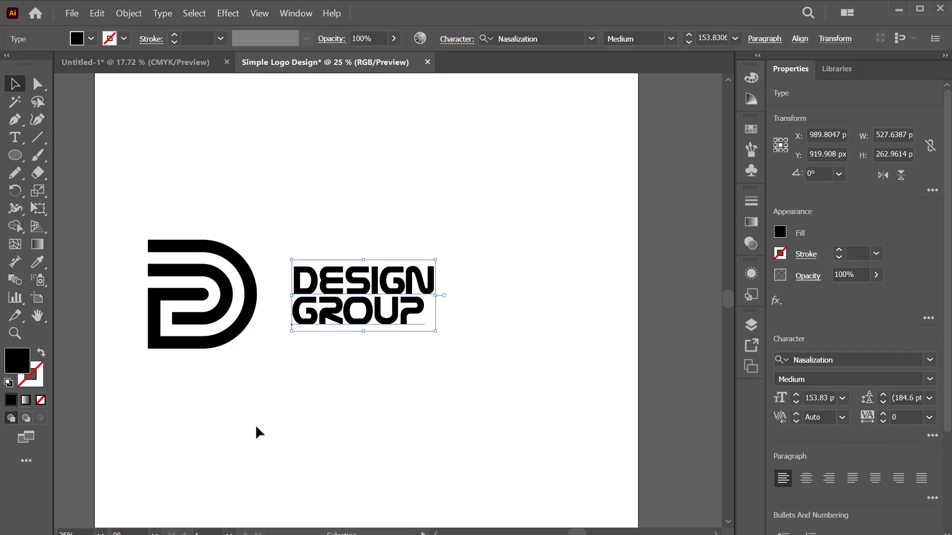
click(257, 428)
click(219, 282)
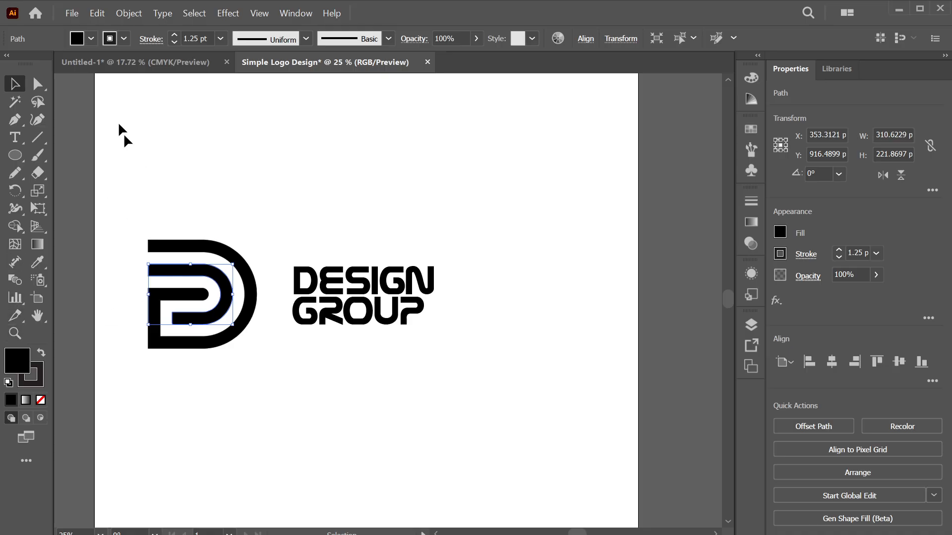
Fill the inner D path with red (F80700) instead of black
click(76, 39)
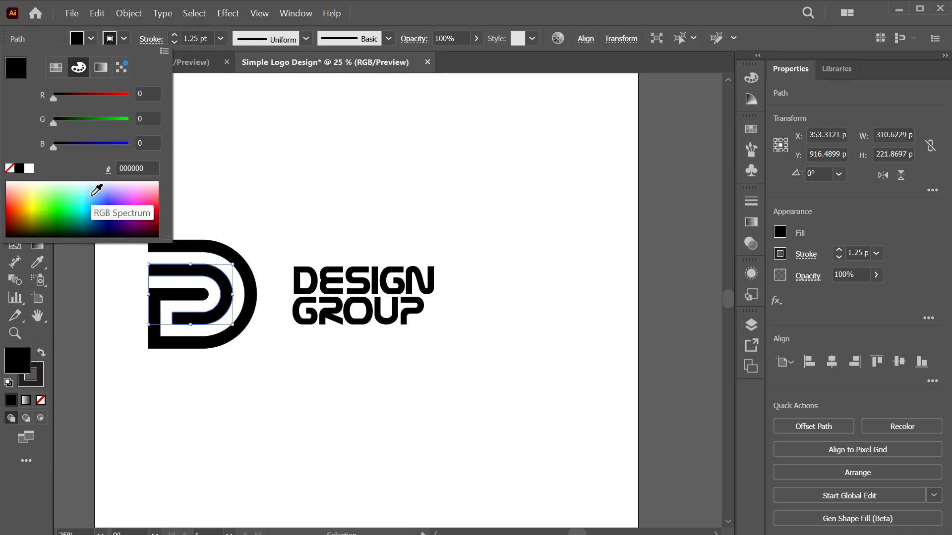
click(40, 184)
drag(17, 196, 7, 201)
click(263, 235)
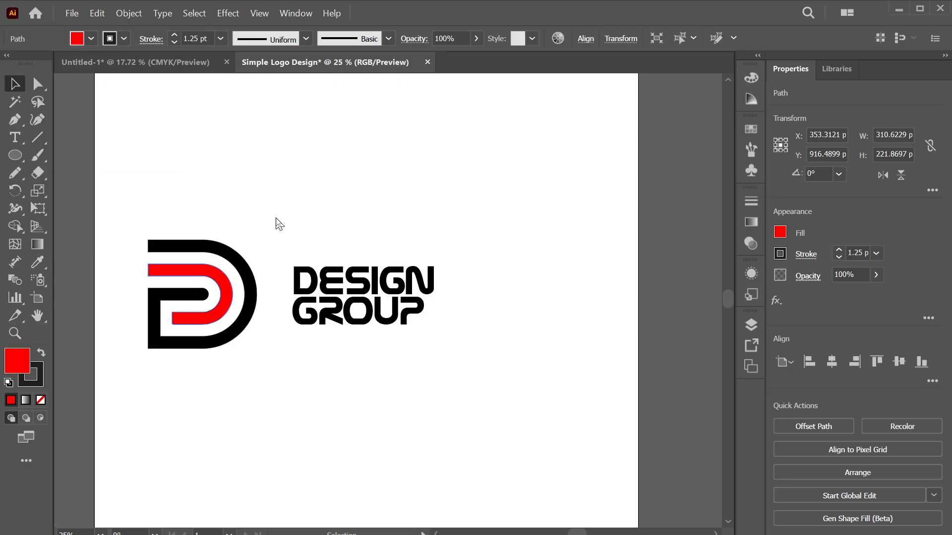
click(257, 187)
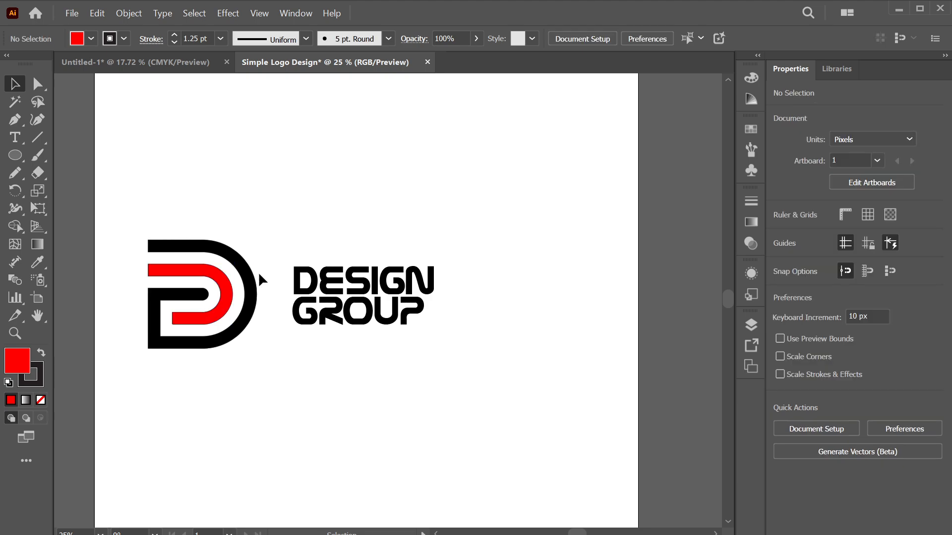
drag(247, 205, 268, 230)
drag(230, 258, 125, 383)
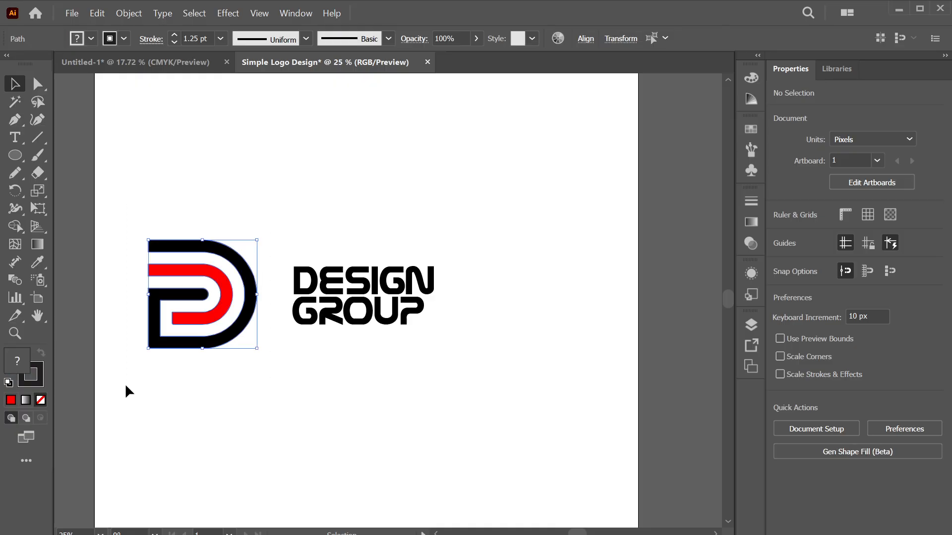
Zoom in on the D mark and inspect its black outer path
key(ctrl+plus)
key(ctrl+plus)
key(ctrl+plus)
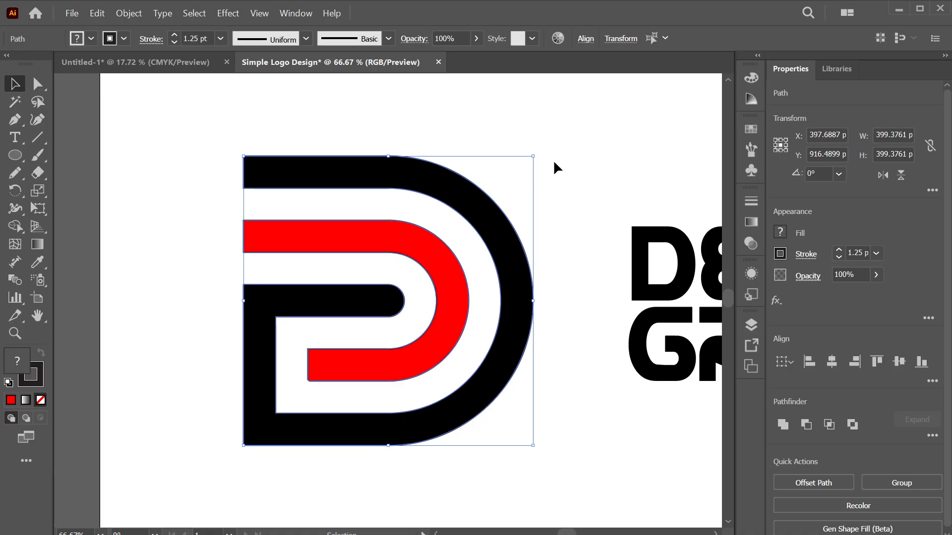
click(597, 175)
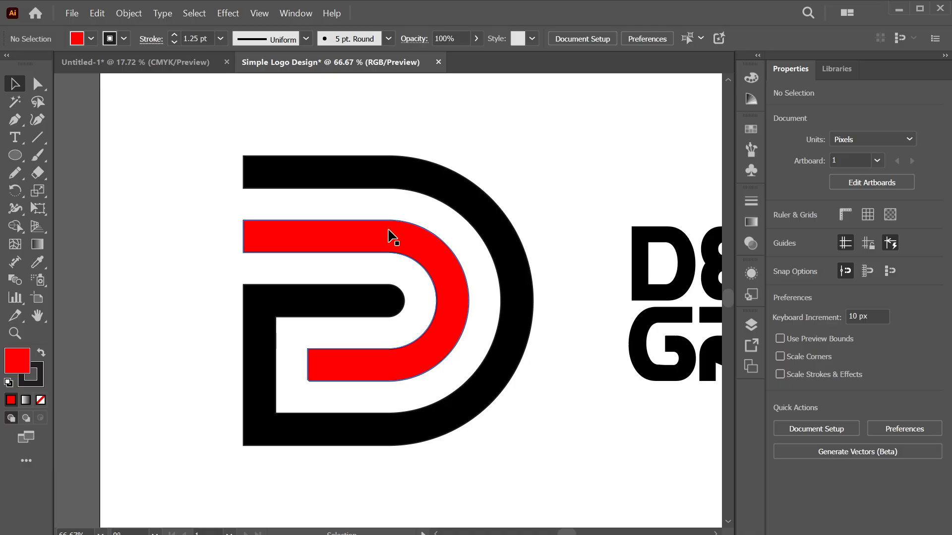
click(301, 170)
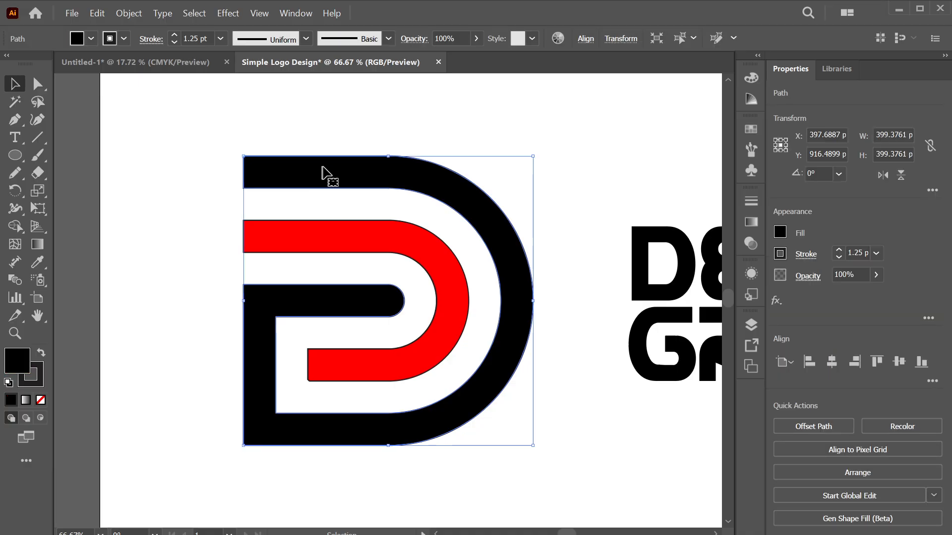
click(195, 159)
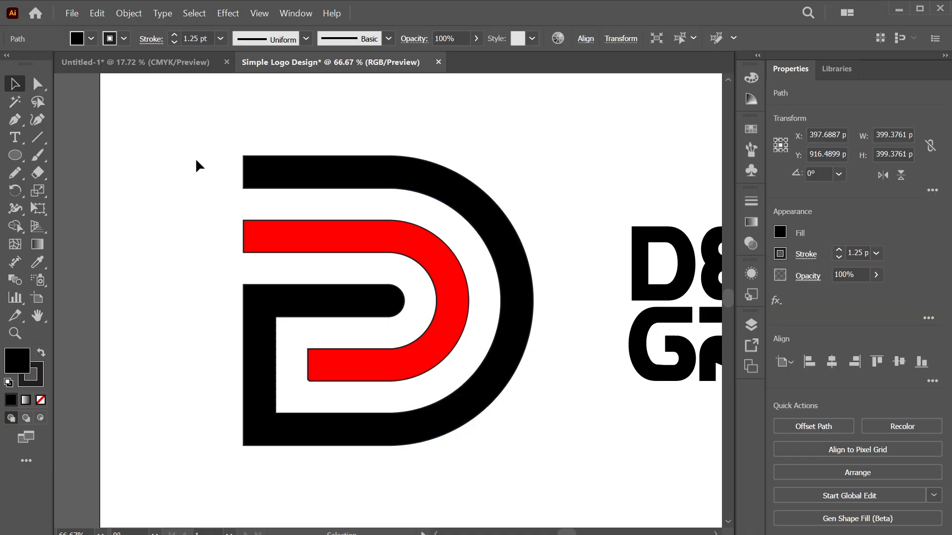
Reduce the stroke weight on all D logo paths to none, then check the red inner path
drag(180, 135, 553, 442)
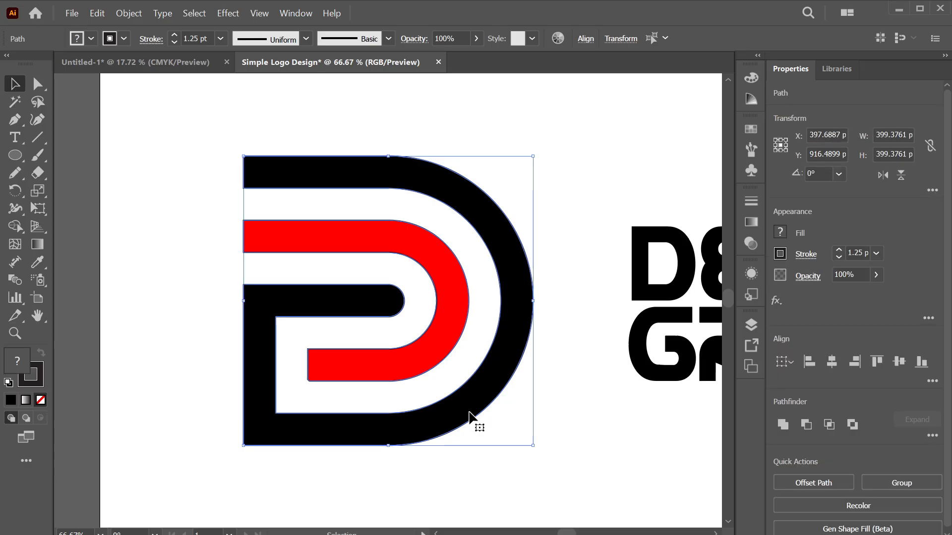
click(221, 39)
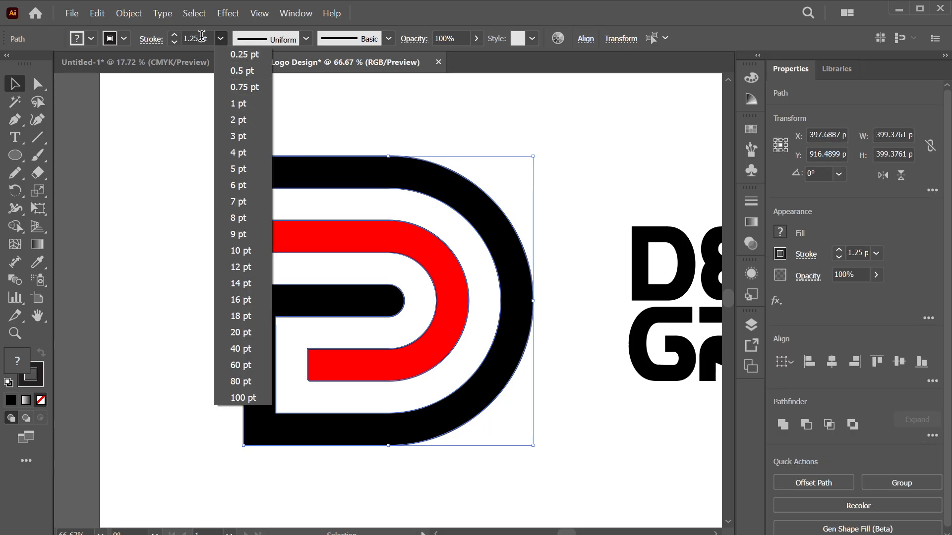
key(Escape)
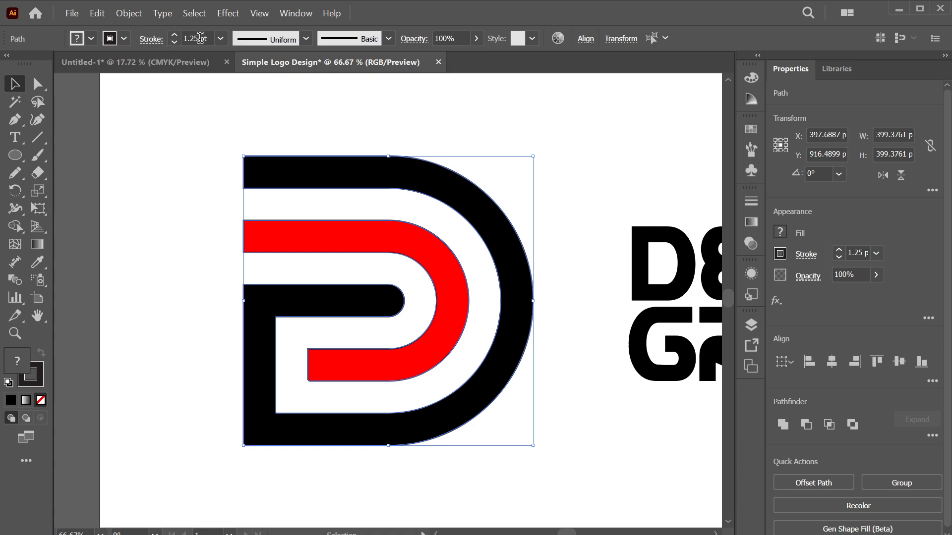
click(174, 42)
click(174, 43)
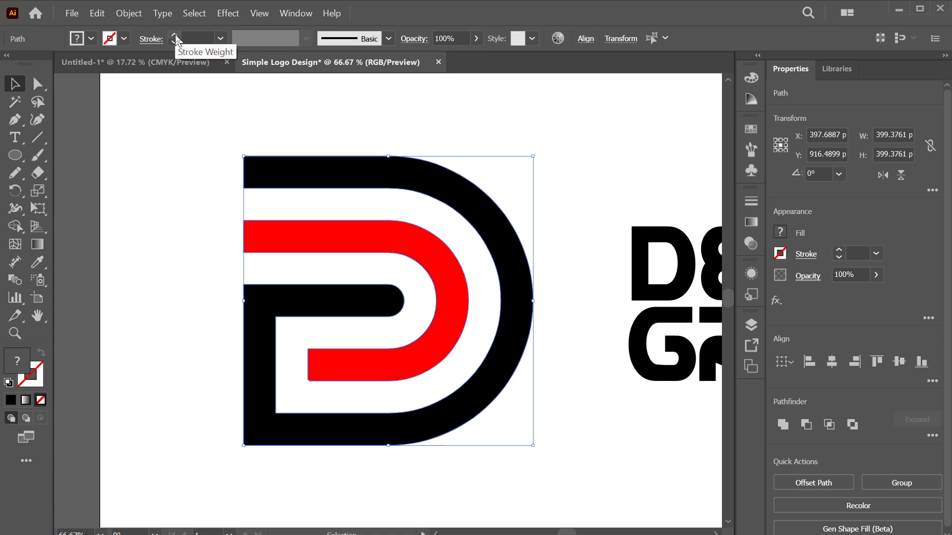
click(198, 379)
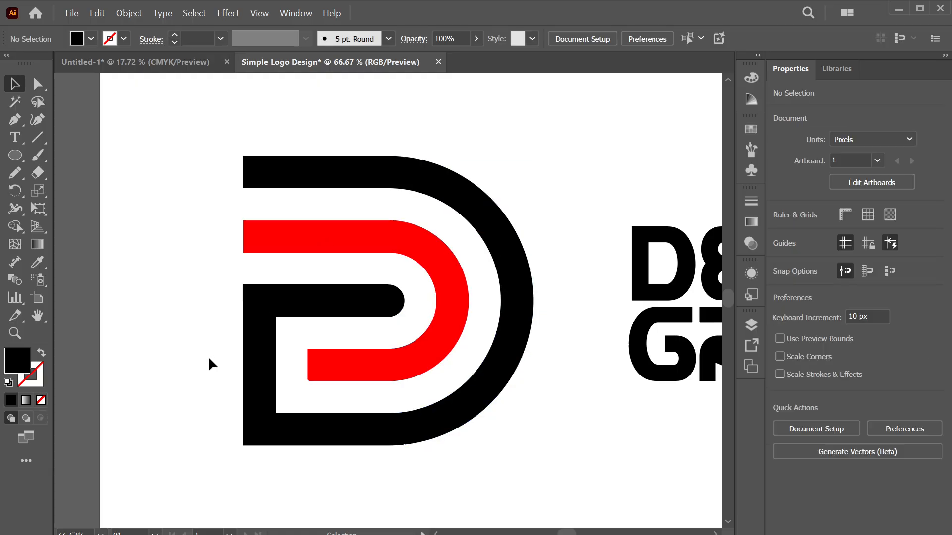
click(283, 242)
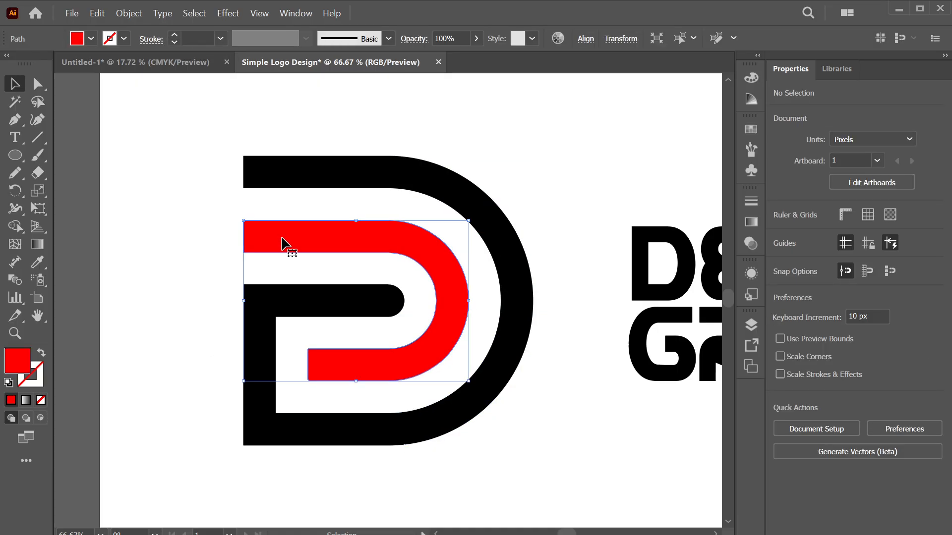
click(165, 323)
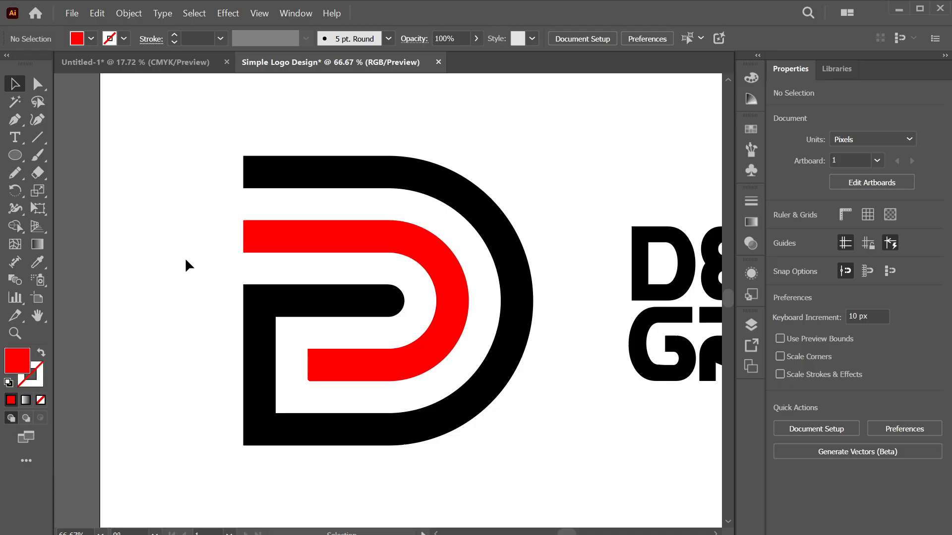
Move the logo and DESIGN GROUP text together to the artboard centre
key(ctrl+minus)
key(ctrl+minus)
key(ctrl+minus)
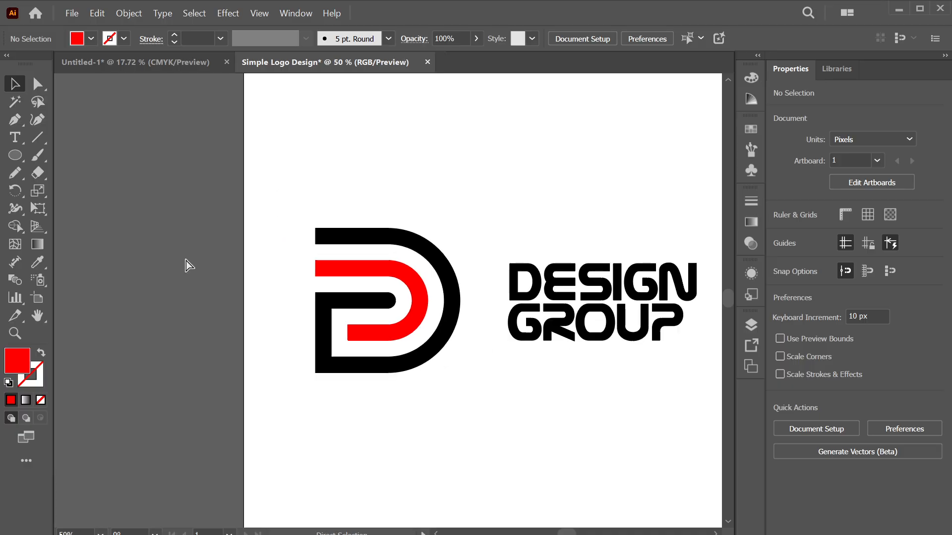
scroll(493, 347, left, 1)
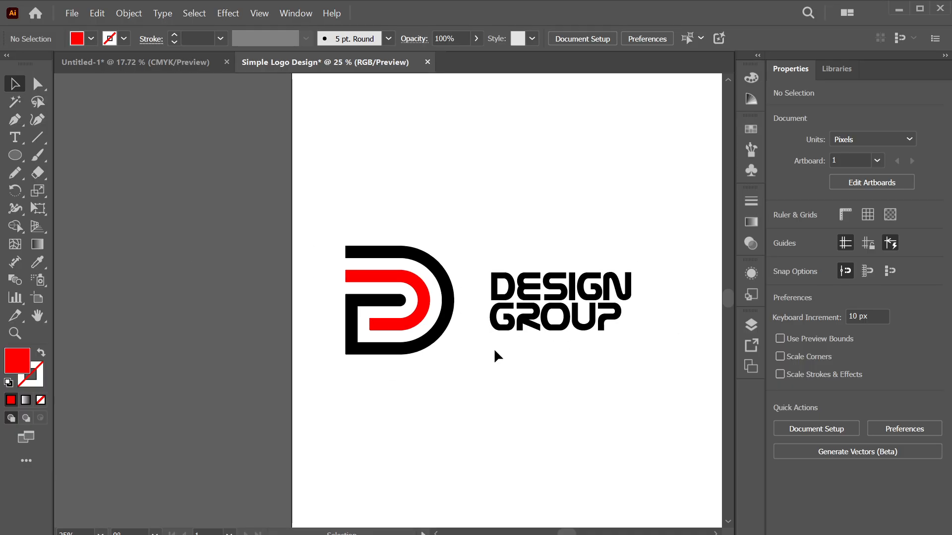
scroll(493, 348, right, 2)
scroll(495, 351, right, 10)
drag(198, 416, 560, 191)
drag(391, 303, 472, 317)
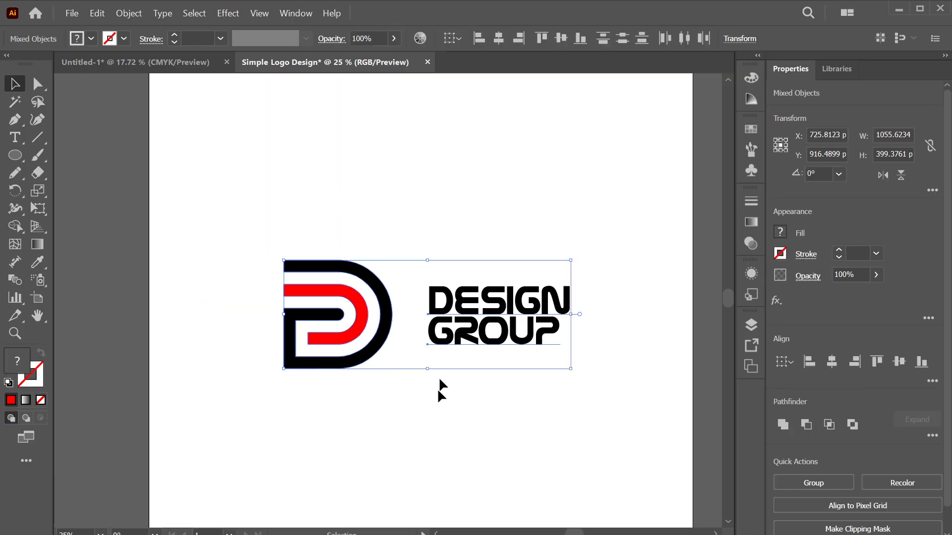
click(430, 426)
Nudge the DESIGN GROUP text slightly closer to the D mark
click(483, 314)
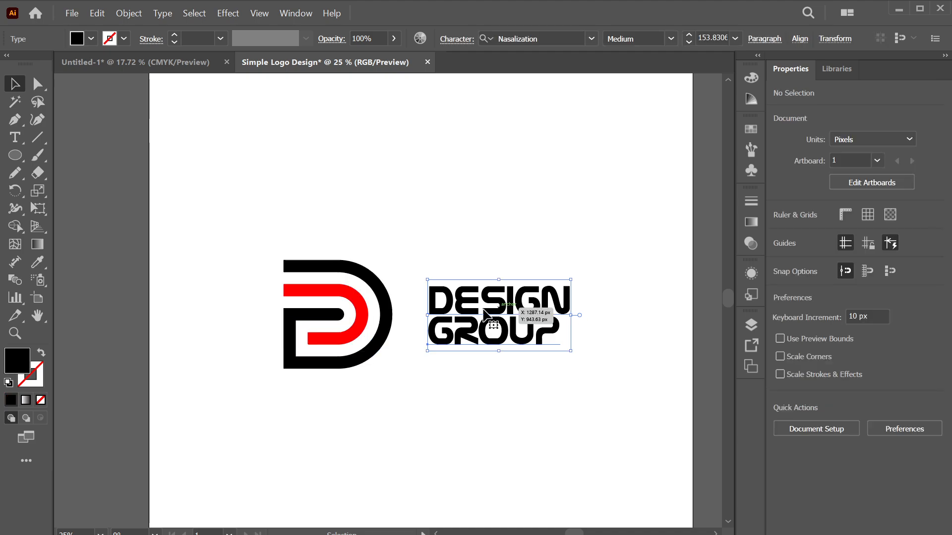
drag(483, 313, 489, 315)
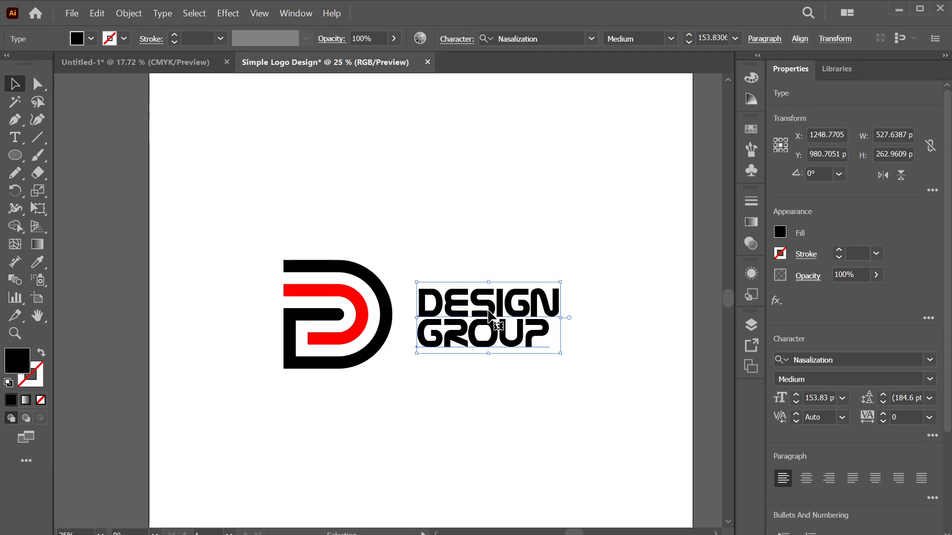
click(442, 413)
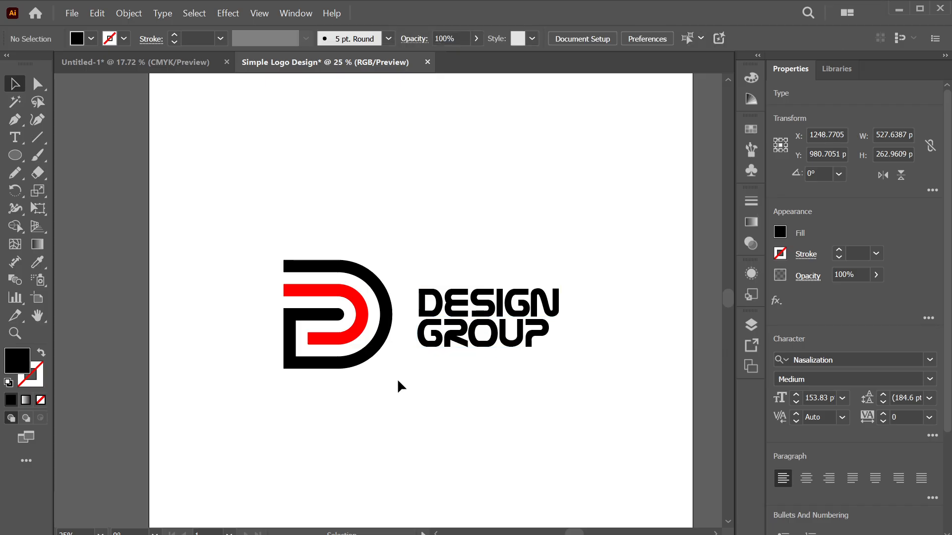
Review the finished lockup and minimise Illustrator to the desktop
scroll(398, 381, down, 2)
scroll(398, 381, up, 3)
scroll(398, 381, up, 1)
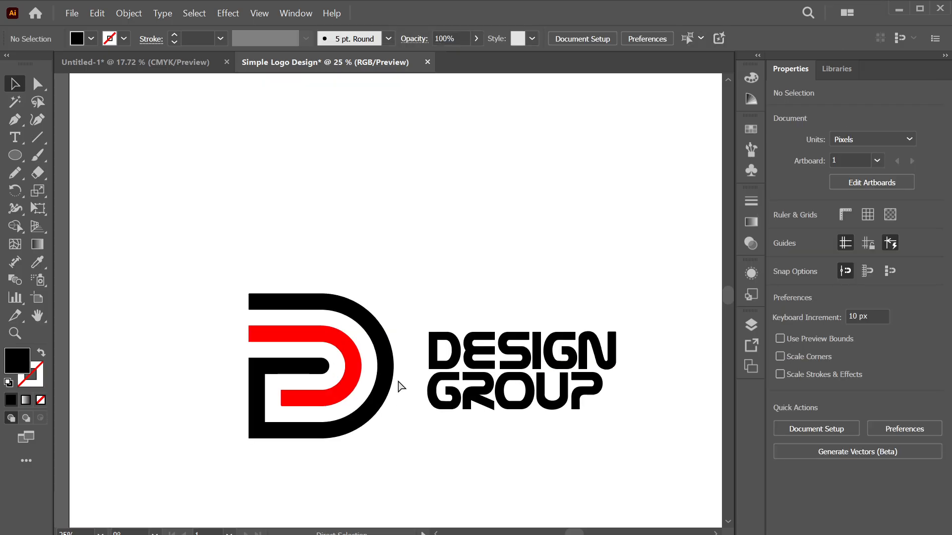
scroll(399, 385, down, 2)
scroll(399, 385, right, 1)
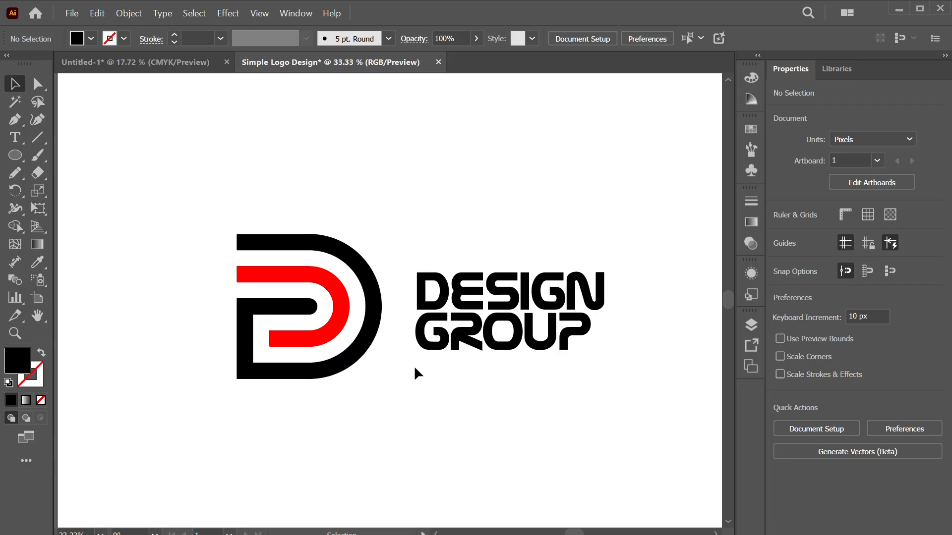
scroll(414, 365, up, 2)
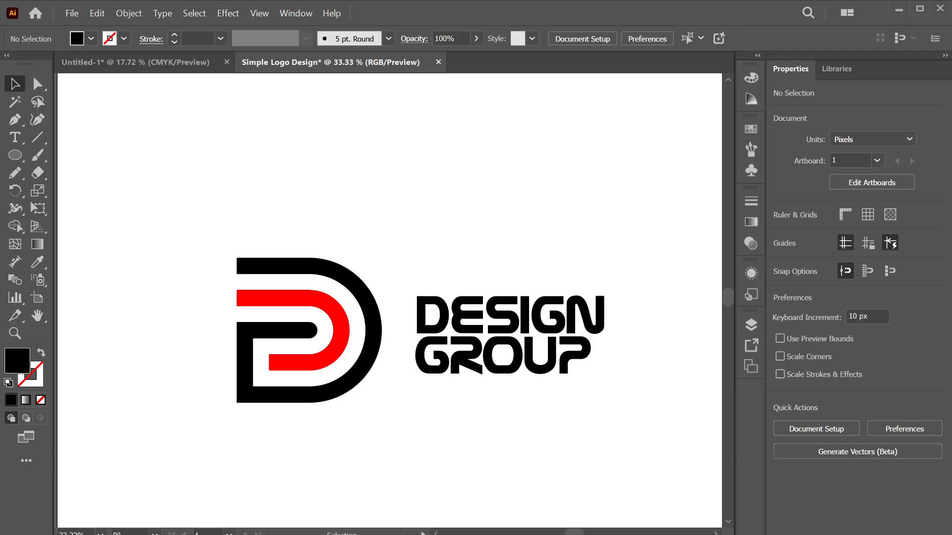
click(900, 11)
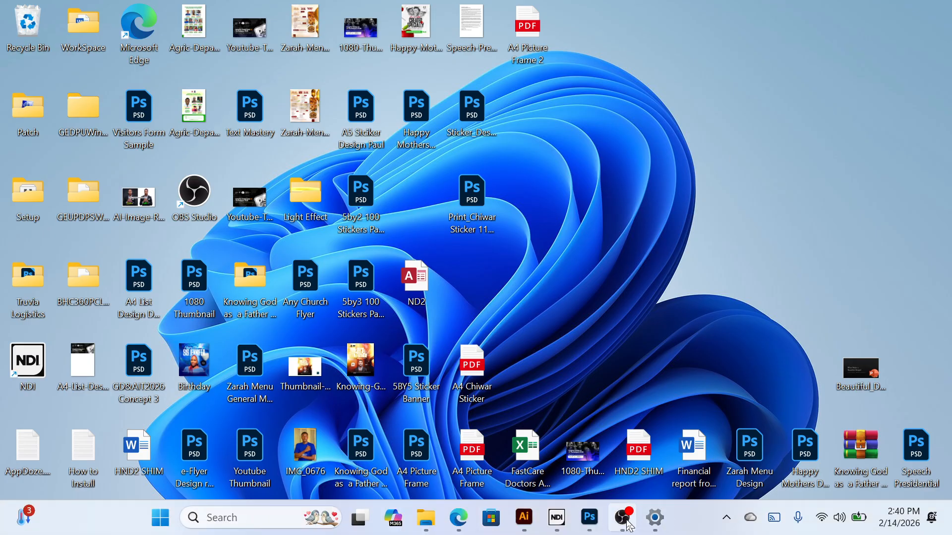